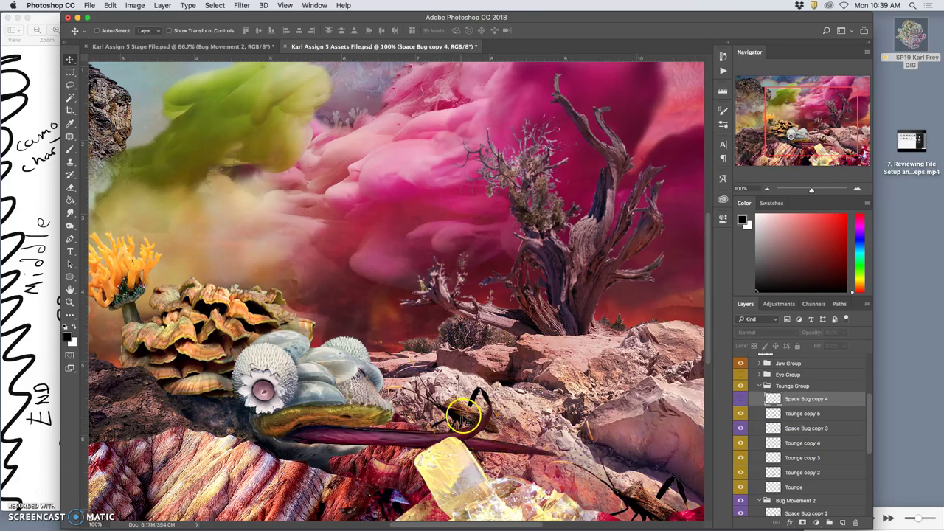
Step: Show the Space Bug copy 4 layer, duplicate Tounge copy 5, and place the duplicate directly above Space Bug copy 4
{"action": "left_click", "coordinate": [741, 399]}
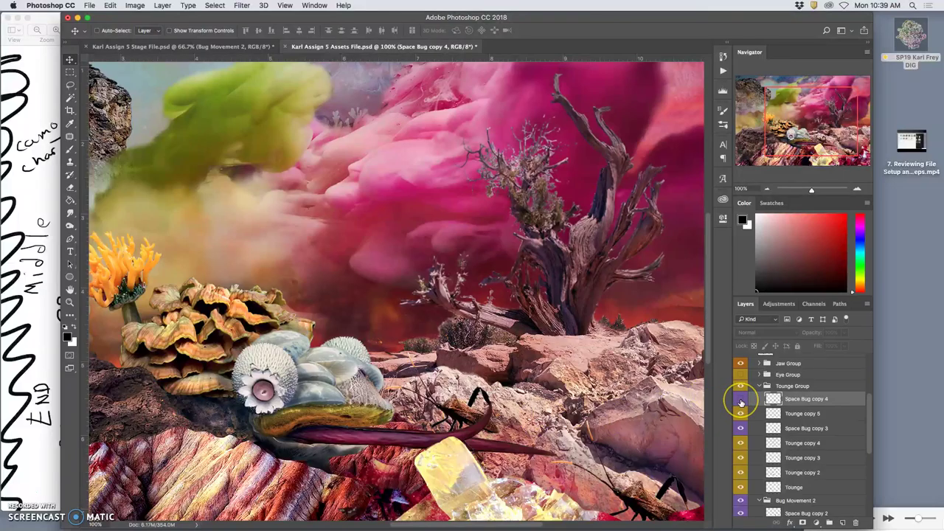
{"action": "left_click", "coordinate": [741, 399]}
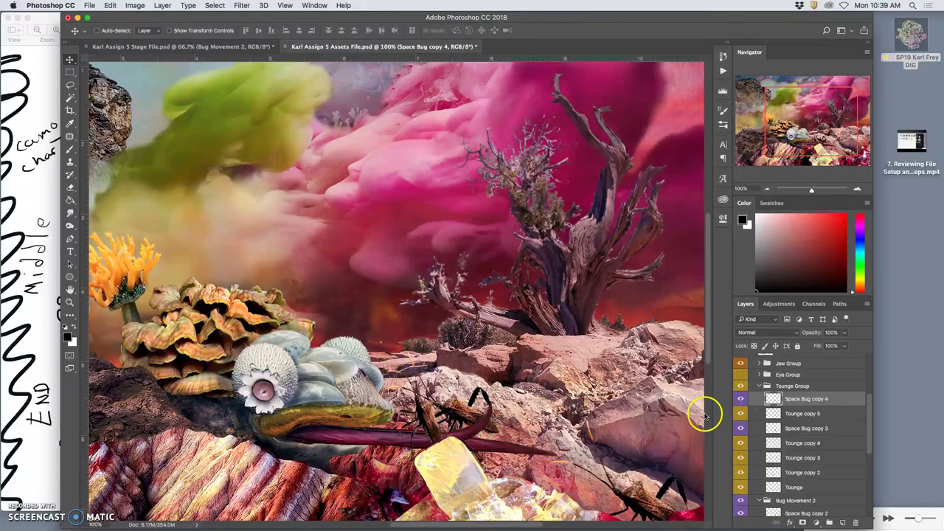
{"action": "left_click", "coordinate": [786, 415]}
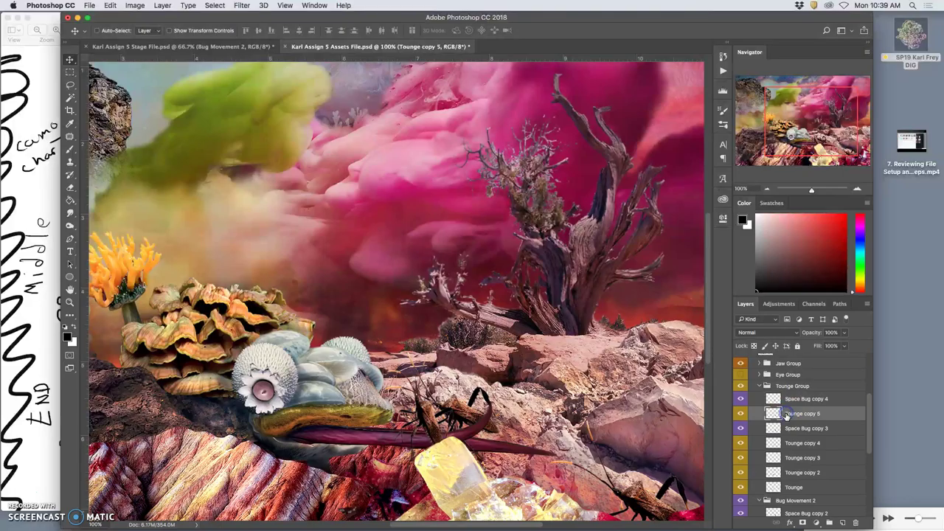
{"action": "key", "text": "ctrl+j"}
{"action": "left_click_drag", "start_coordinate": [786, 414], "coordinate": [482, 427]}
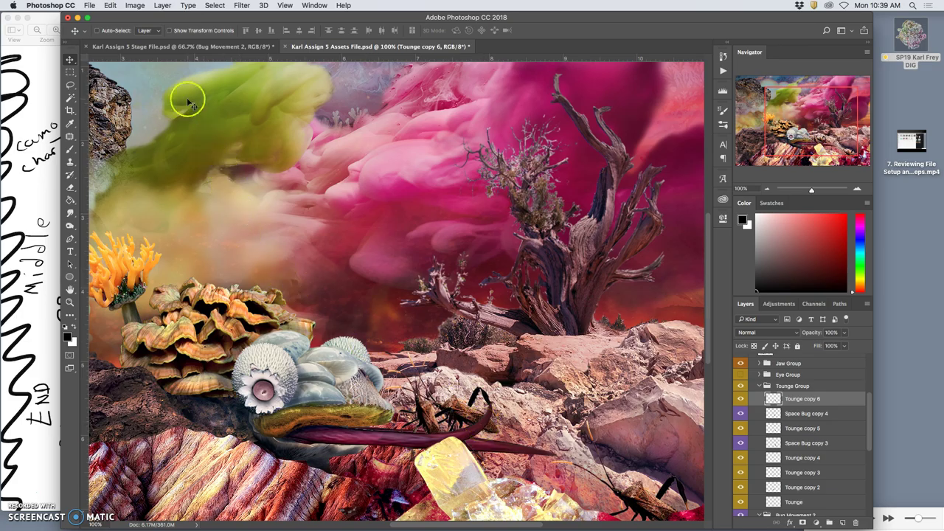
Step: Puppet-warp the Tounge copy 6 layer with pins at its base, middle and tip so it curls around the nearer bug
{"action": "left_click", "coordinate": [111, 5]}
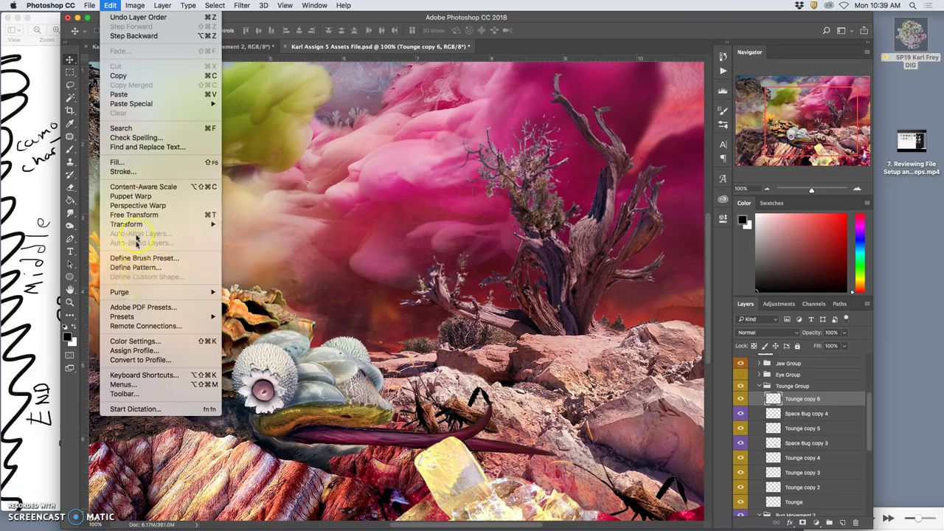
{"action": "left_click", "coordinate": [130, 197]}
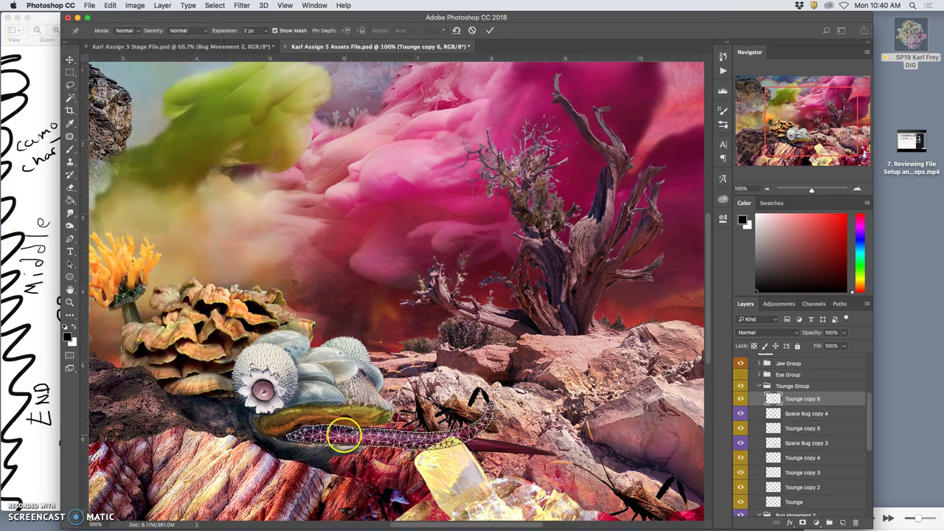
{"action": "left_click", "coordinate": [343, 427]}
{"action": "left_click", "coordinate": [289, 436]}
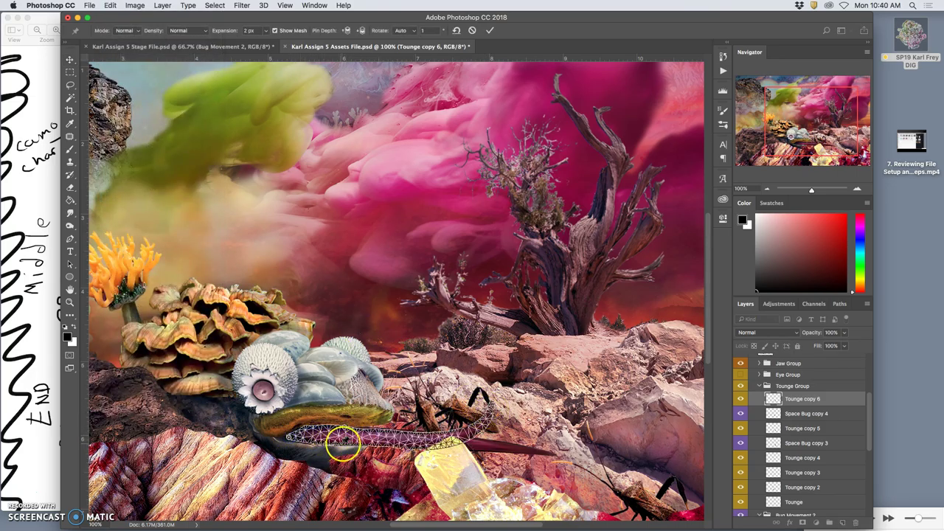
{"action": "left_click", "coordinate": [487, 405]}
{"action": "left_click_drag", "start_coordinate": [488, 406], "coordinate": [407, 447]}
{"action": "left_click", "coordinate": [421, 398]}
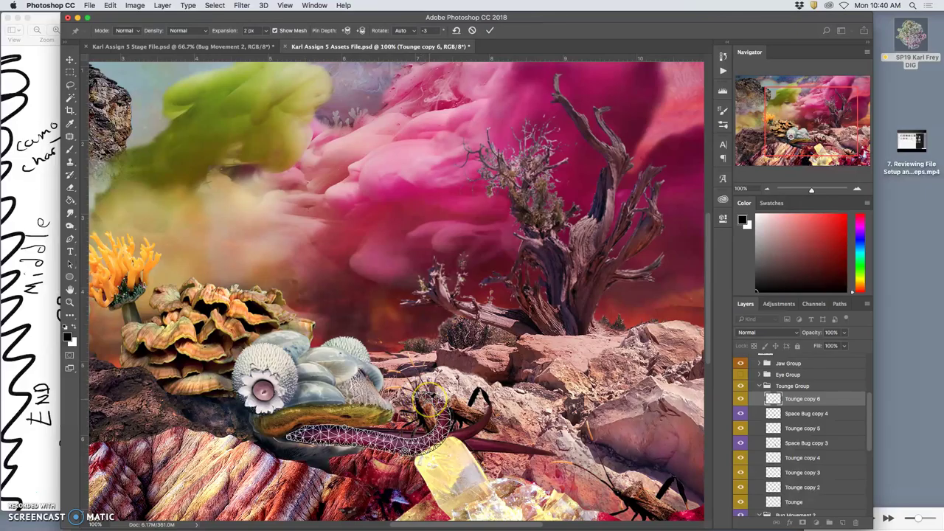
{"action": "key", "text": "Return"}
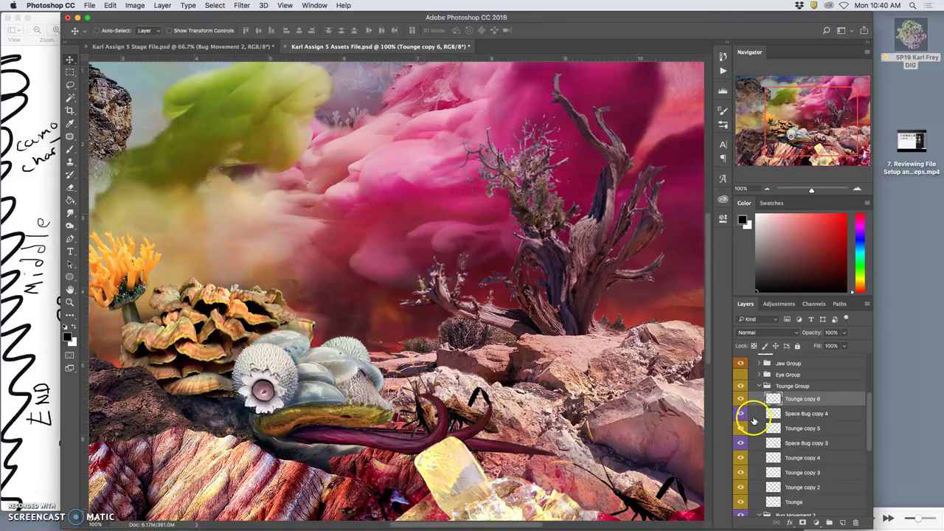
Step: Try the Tounge copy 6 layer beneath Space Bug copy 4, and return it to the top of the Tounge Group
{"action": "left_click_drag", "start_coordinate": [754, 421], "coordinate": [754, 420]}
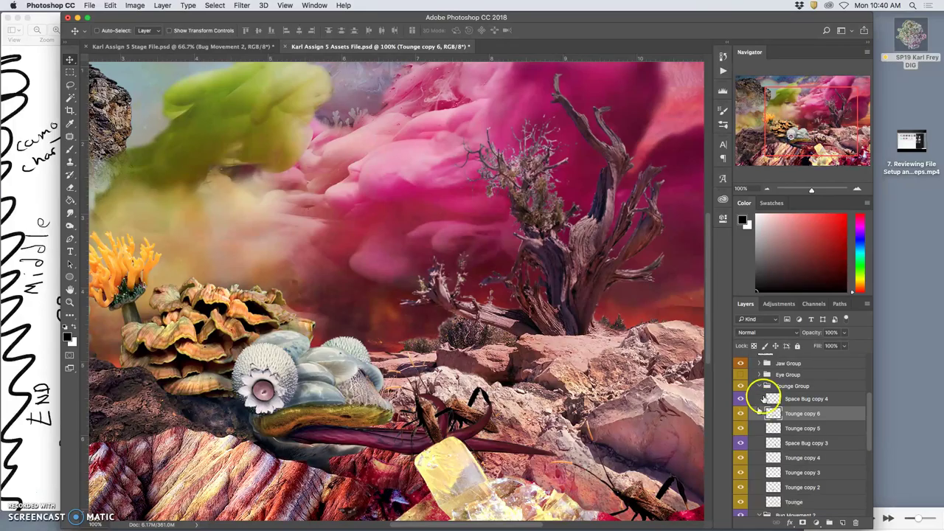
{"action": "left_click", "coordinate": [791, 399]}
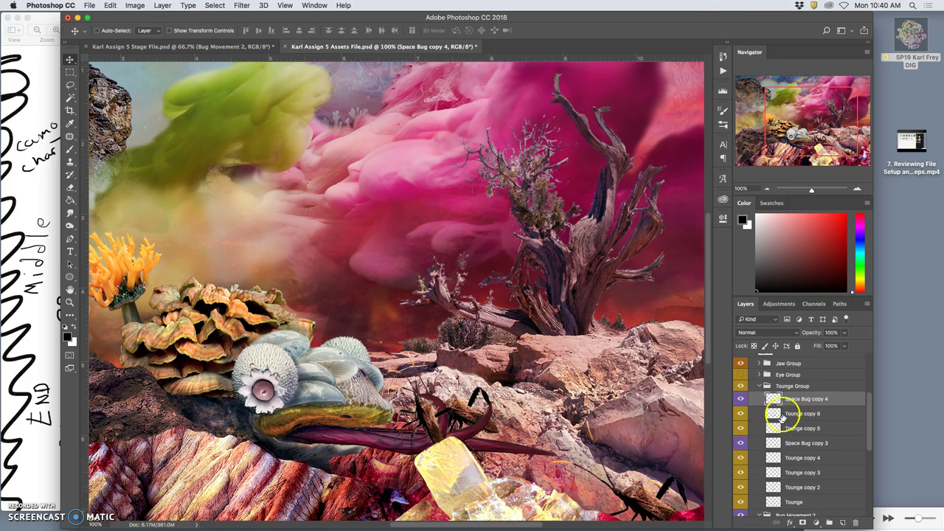
{"action": "left_click_drag", "start_coordinate": [789, 396], "coordinate": [787, 415]}
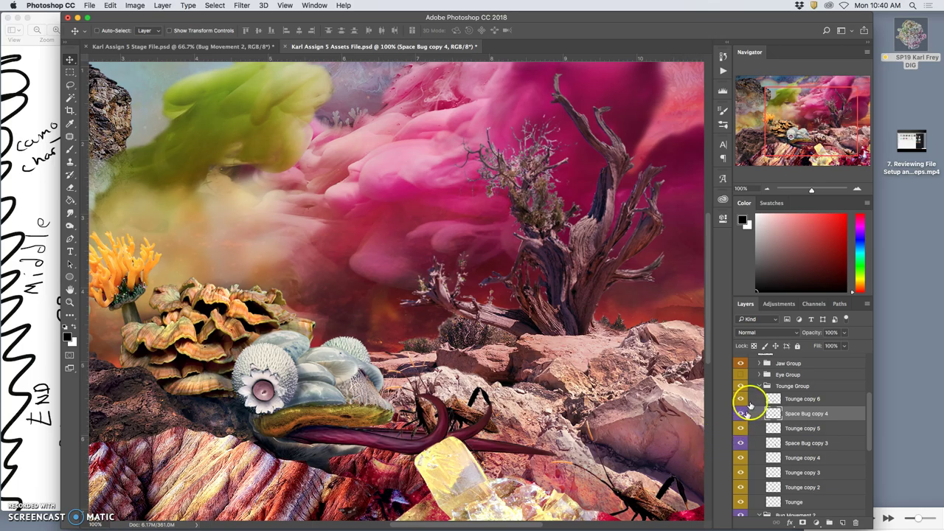
Step: Hide the Tounge copy 6, Space Bug copy 4 and Tounge copy 5 layers without changing any layer style
{"action": "left_click_drag", "start_coordinate": [740, 398], "coordinate": [739, 434]}
{"action": "double_click", "coordinate": [740, 437]}
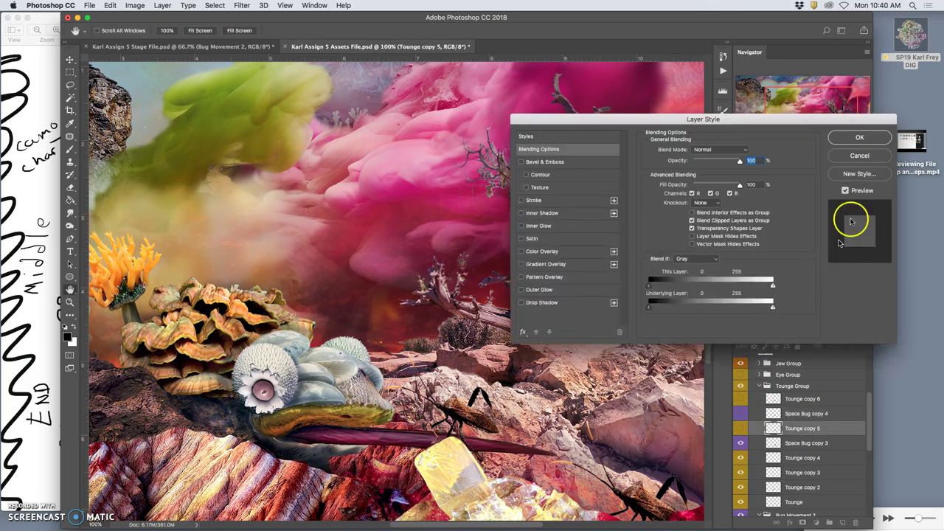
{"action": "left_click", "coordinate": [856, 162]}
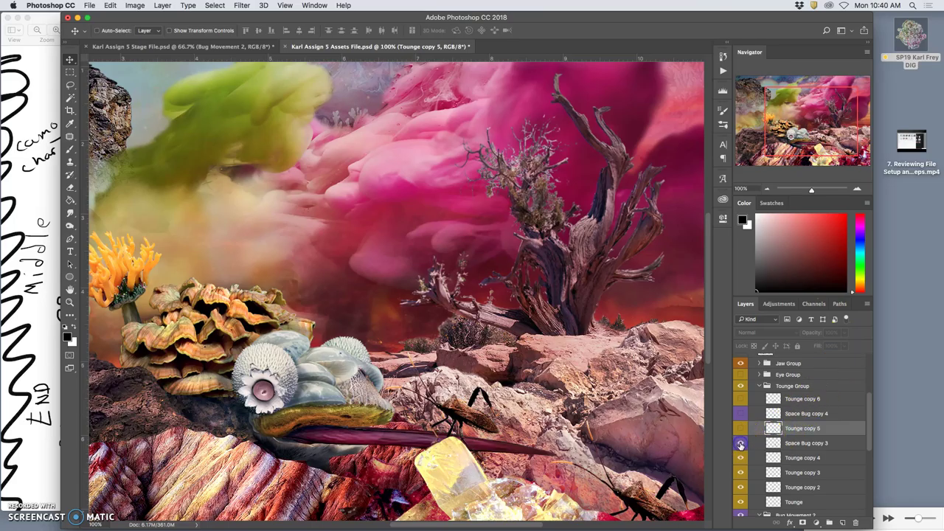
Step: Preview the frame order by toggling Tounge copy 5 and Space Bug copy 4, leaving Tounge copy 5 shown with Space Bug copy 3
{"action": "left_click", "coordinate": [740, 427]}
{"action": "left_click", "coordinate": [741, 428]}
{"action": "left_click", "coordinate": [741, 416]}
{"action": "left_click", "coordinate": [741, 415]}
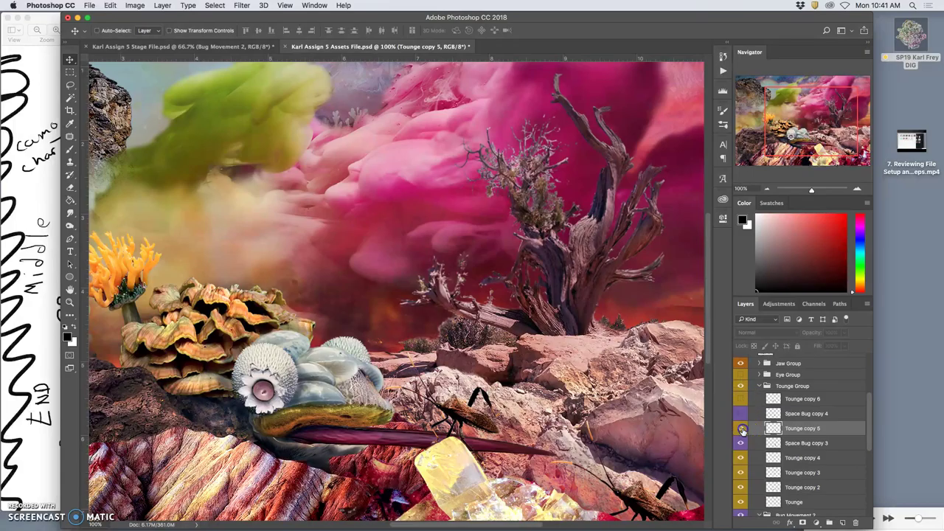
{"action": "left_click", "coordinate": [741, 428]}
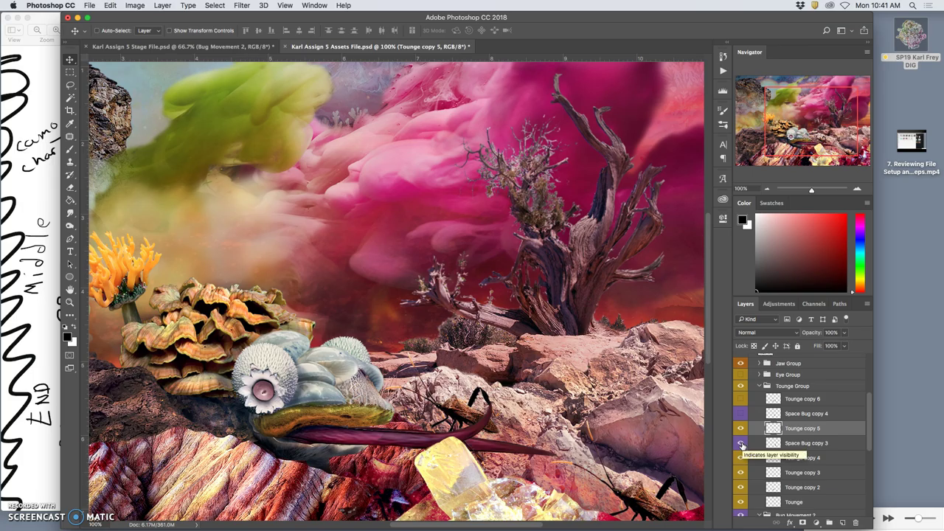
{"action": "left_click", "coordinate": [741, 443]}
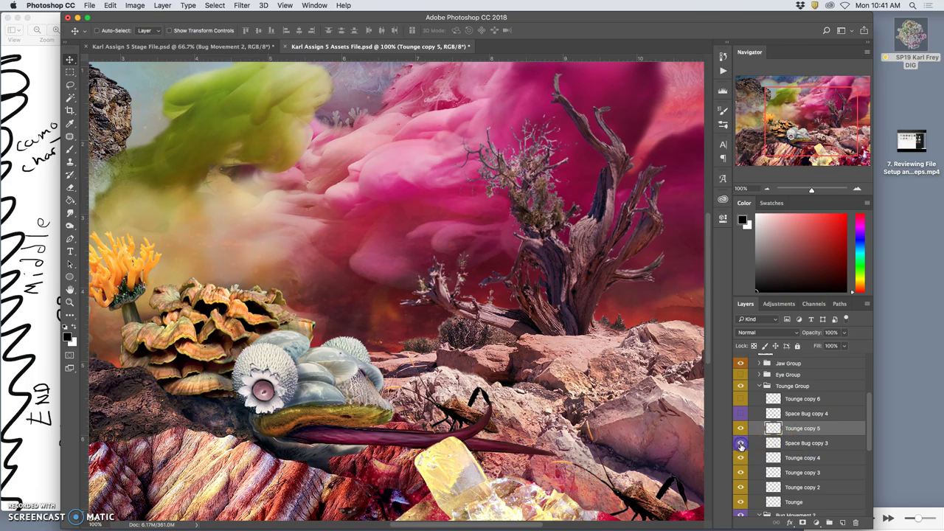
Step: Hide the Bug Movement 2 group below the Tounge Group
{"action": "left_click_drag", "start_coordinate": [741, 447], "coordinate": [741, 407]}
{"action": "left_click", "coordinate": [740, 406]}
{"action": "left_click", "coordinate": [740, 406]}
Step: Free-transform Space Bug copy 3, rotating it clockwise by about 8 degrees and fitting it into the curl of the tongue
{"action": "left_click", "coordinate": [789, 407]}
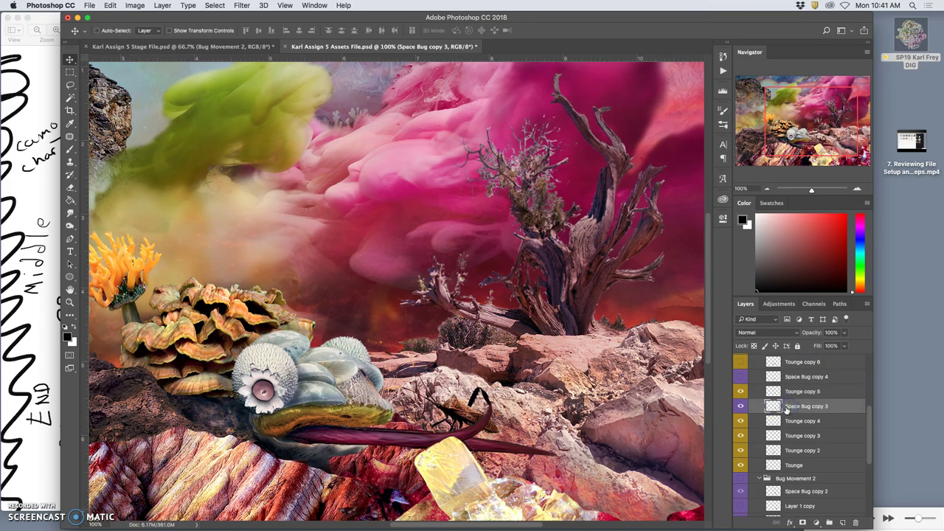
{"action": "key", "text": "super+t"}
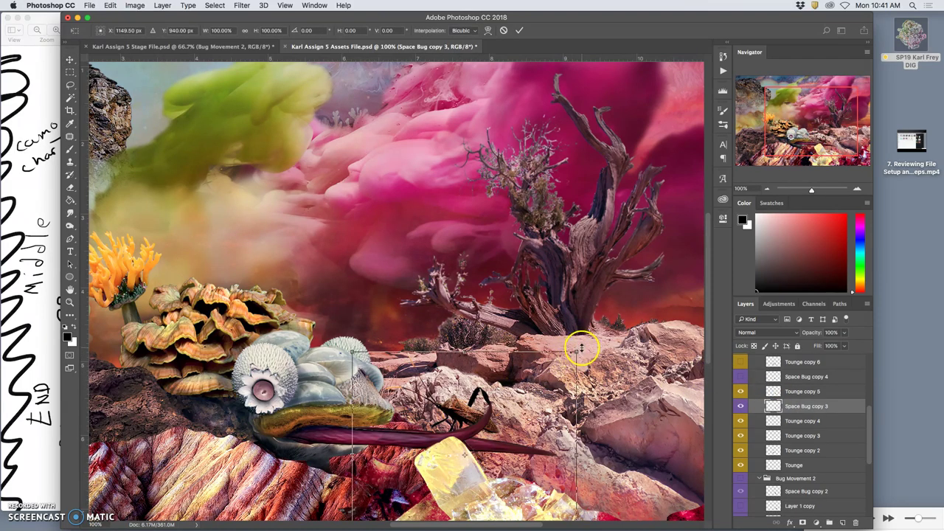
{"action": "left_click_drag", "start_coordinate": [583, 348], "coordinate": [487, 425]}
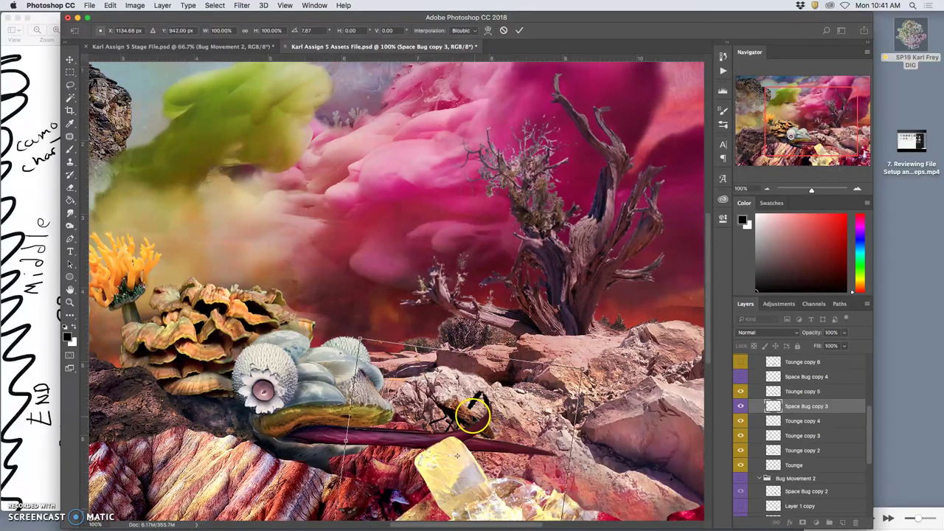
{"action": "key", "text": "Return"}
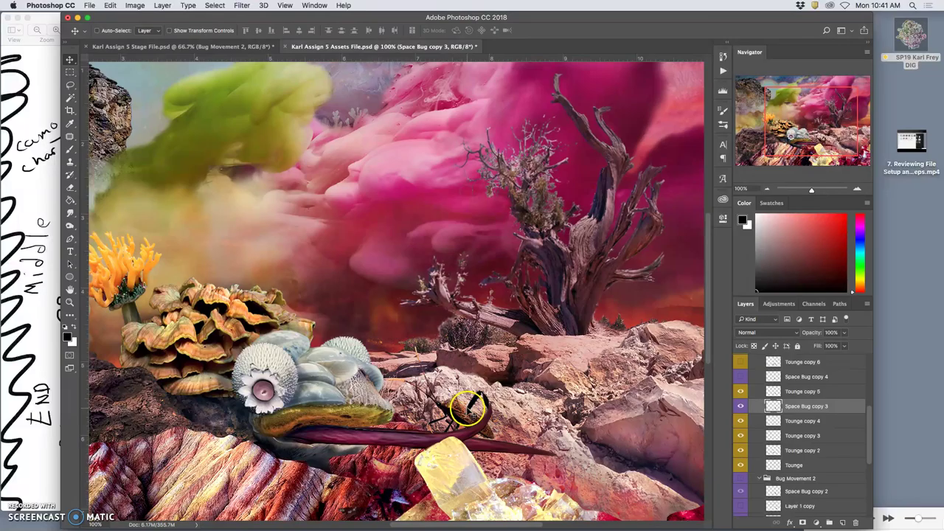
{"action": "left_click_drag", "start_coordinate": [469, 407], "coordinate": [460, 409]}
Step: Puppet-warp Space Bug copy 3 with pins on its body and antennae, bending the antennae into a new pose
{"action": "left_click", "coordinate": [112, 6]}
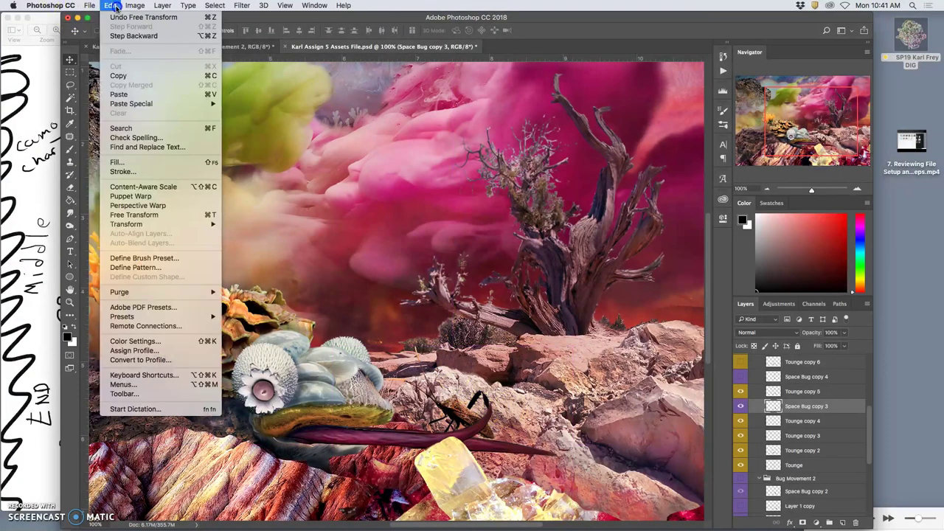
{"action": "mouse_move", "coordinate": [131, 225]}
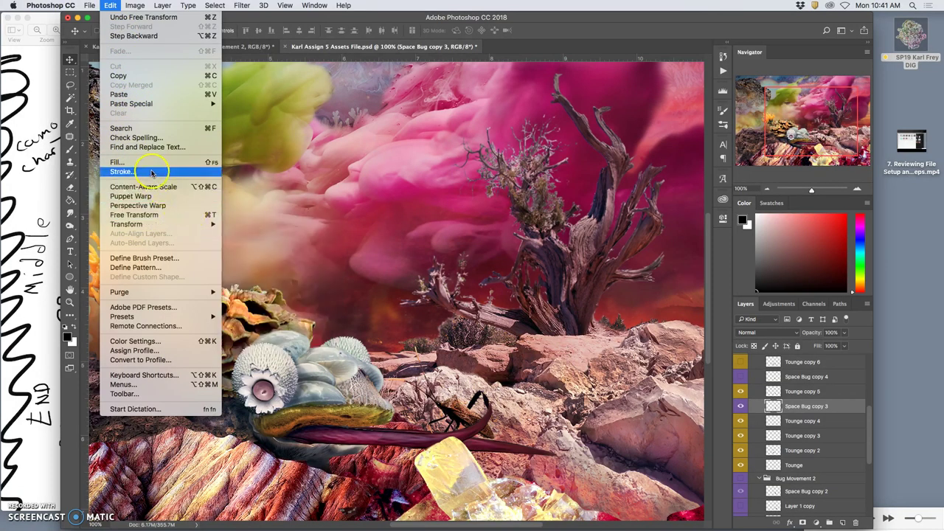
{"action": "left_click", "coordinate": [148, 196]}
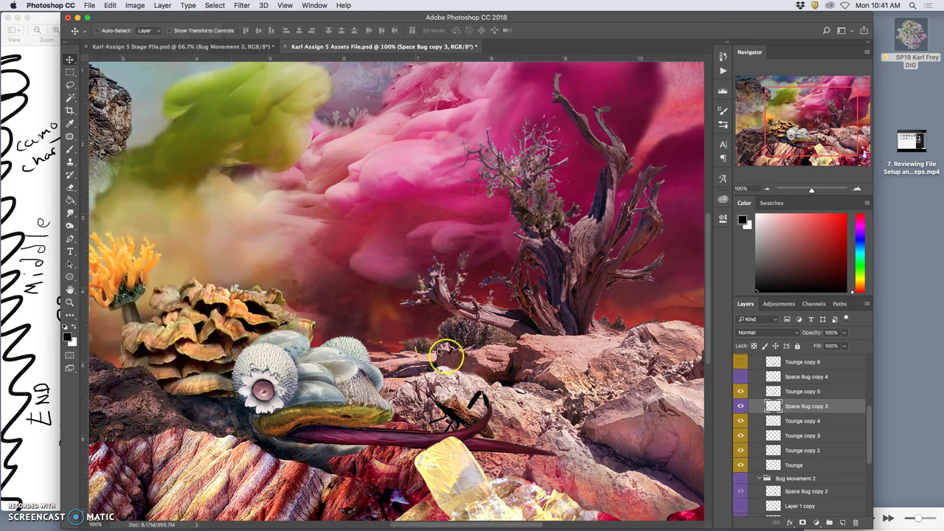
{"action": "left_click", "coordinate": [442, 391]}
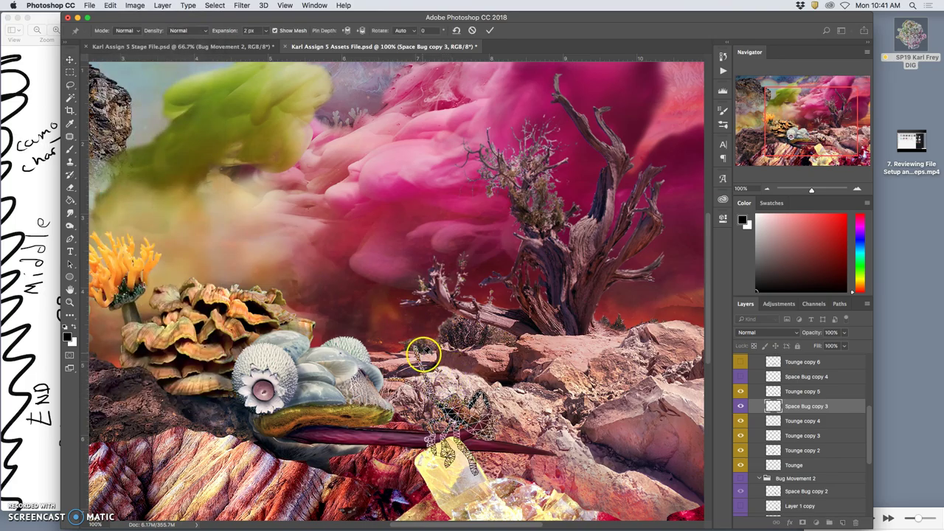
{"action": "mouse_move", "coordinate": [417, 346]}
{"action": "left_mouse_down"}
{"action": "mouse_move", "coordinate": [431, 340]}
{"action": "mouse_move", "coordinate": [422, 346]}
{"action": "left_mouse_up"}
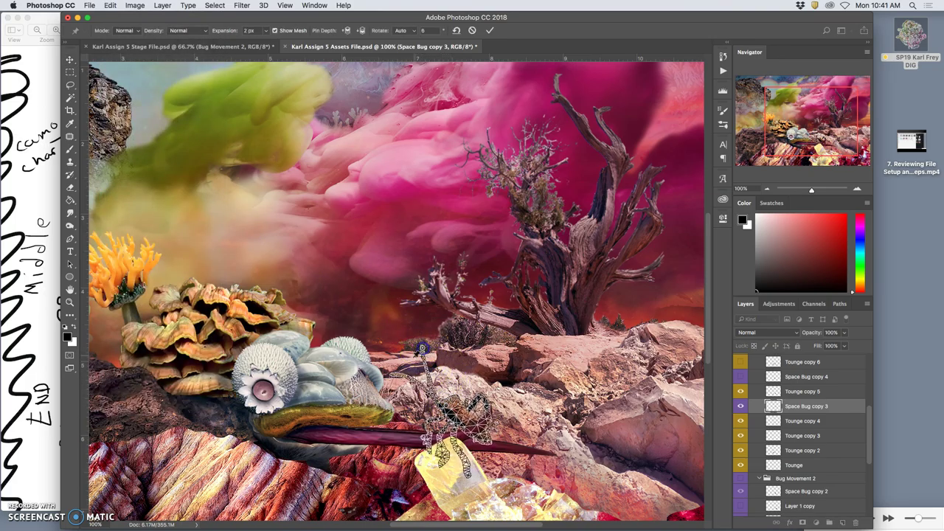
{"action": "left_click_drag", "start_coordinate": [439, 398], "coordinate": [466, 426]}
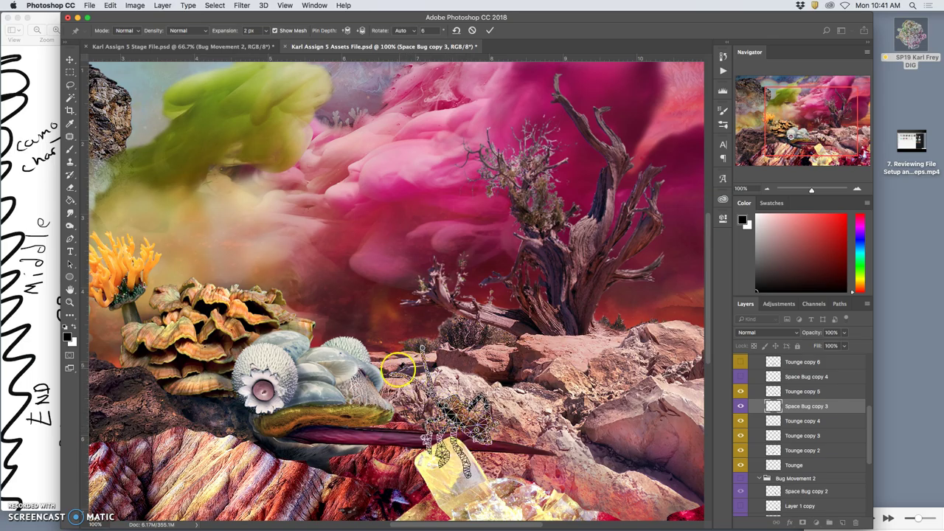
{"action": "left_click_drag", "start_coordinate": [422, 347], "coordinate": [427, 344]}
{"action": "left_click", "coordinate": [432, 390]}
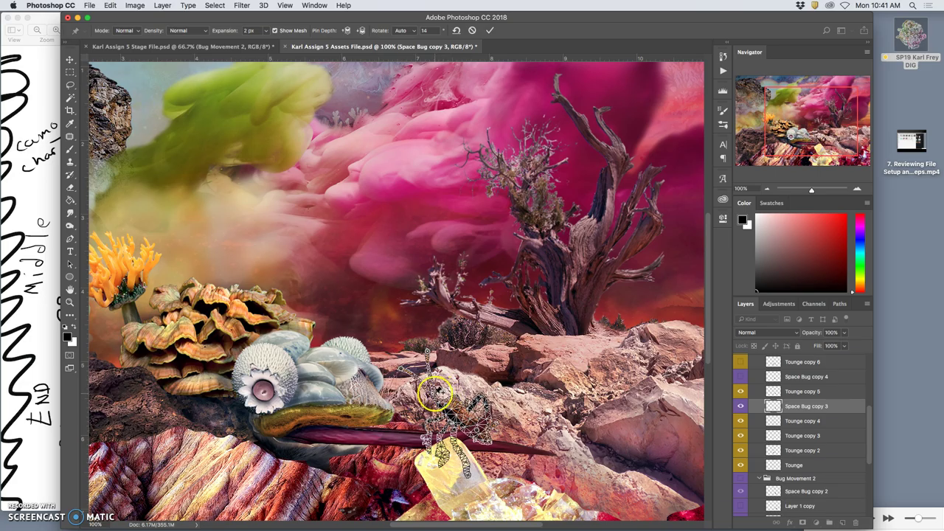
{"action": "left_click_drag", "start_coordinate": [435, 393], "coordinate": [406, 371]}
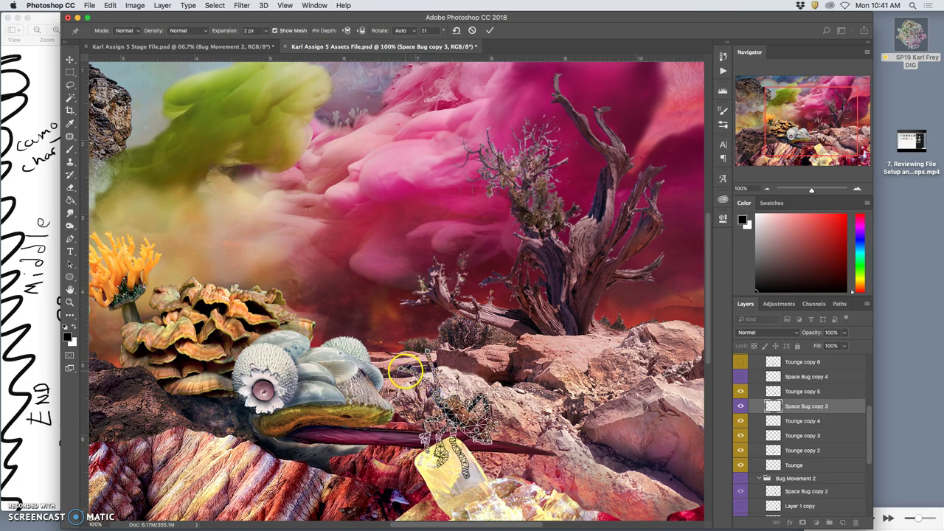
{"action": "key", "text": "Return"}
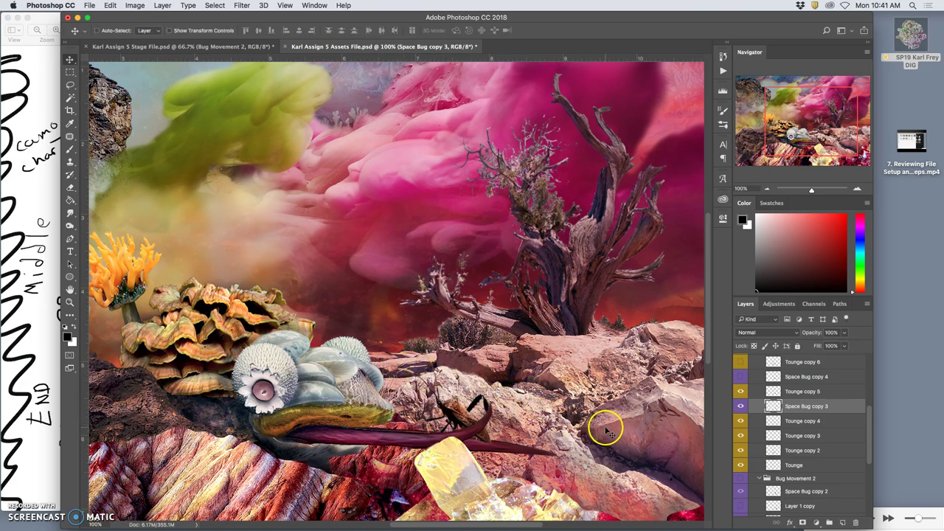
Step: Toggle the visibility of Tounge copy 5 and Space Bug copy 3 to check how the warped bug and tongue fit together
{"action": "left_click", "coordinate": [740, 392]}
{"action": "left_click", "coordinate": [740, 392]}
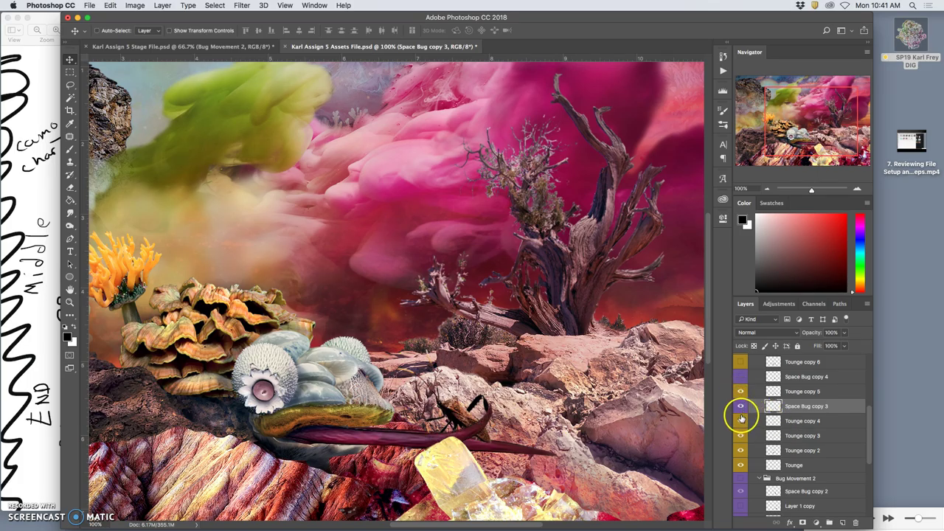
{"action": "left_click", "coordinate": [741, 406]}
{"action": "left_click", "coordinate": [741, 406]}
{"action": "left_click", "coordinate": [741, 393]}
{"action": "left_click", "coordinate": [741, 393]}
{"action": "left_click", "coordinate": [741, 393]}
Step: Label the Tounge copy 5 and Space Bug copy 3 layers red as a pair
{"action": "left_click", "coordinate": [767, 395]}
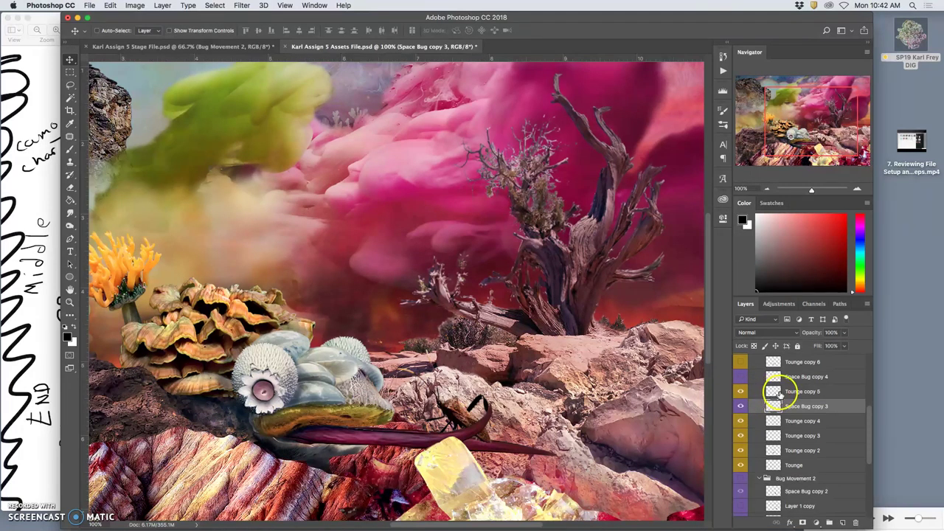
{"action": "right_click", "coordinate": [742, 393]}
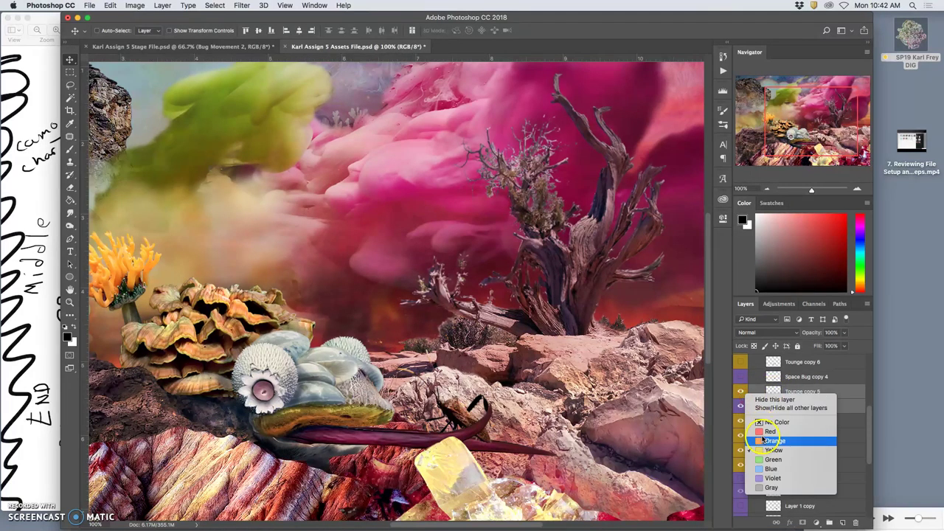
{"action": "left_click", "coordinate": [772, 430]}
Step: Select the Space Bug copy 4 layer and hide the red-labelled Tounge copy 5 and Space Bug copy 3 layers
{"action": "scroll", "coordinate": [767, 427], "scroll_direction": "up", "scroll_amount": 3}
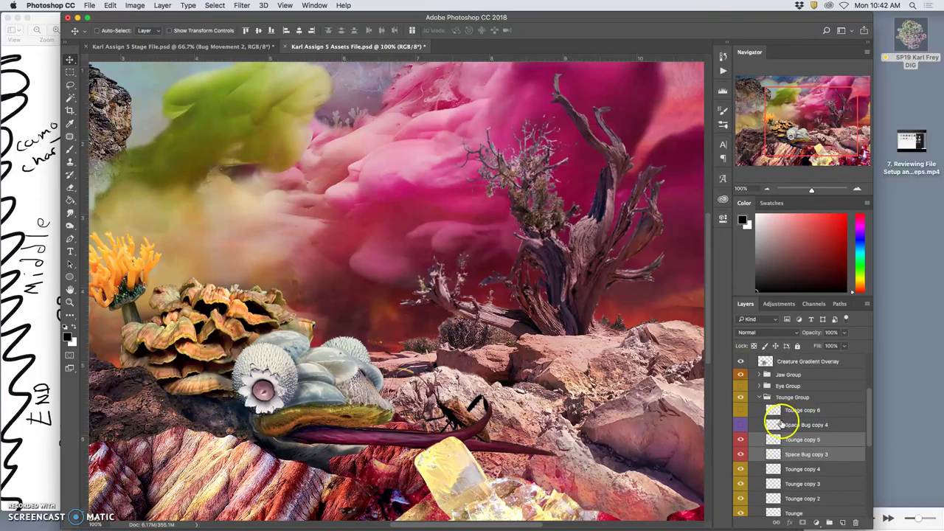
{"action": "left_click", "coordinate": [758, 426]}
{"action": "left_click_drag", "start_coordinate": [740, 439], "coordinate": [740, 454]}
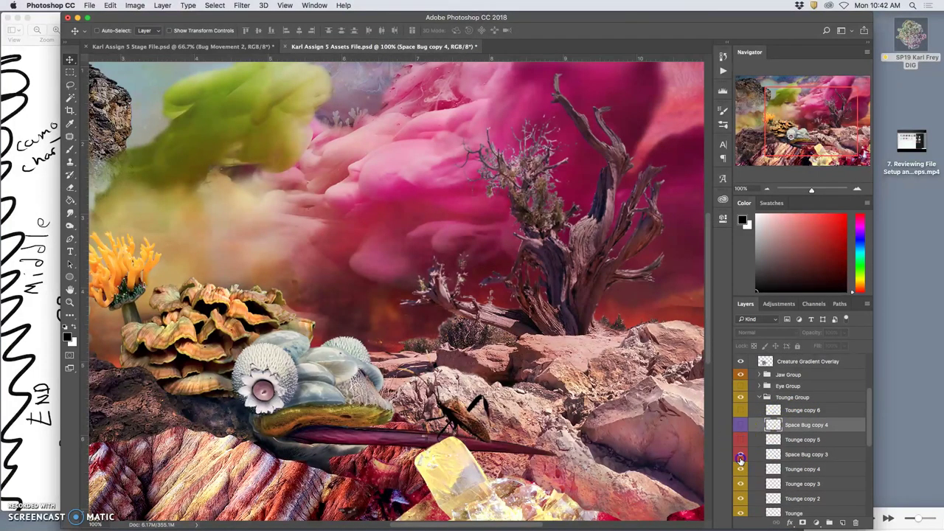
Step: Show Space Bug copy 4 and Tounge copy 6, comparing the bug with Space Bug copy 3, and select Tounge copy 6
{"action": "left_click", "coordinate": [741, 425]}
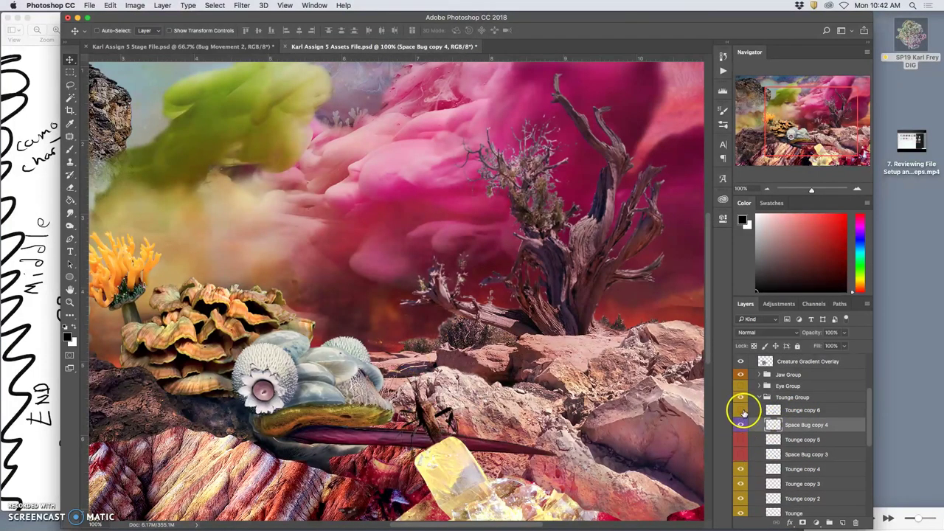
{"action": "left_click", "coordinate": [741, 454]}
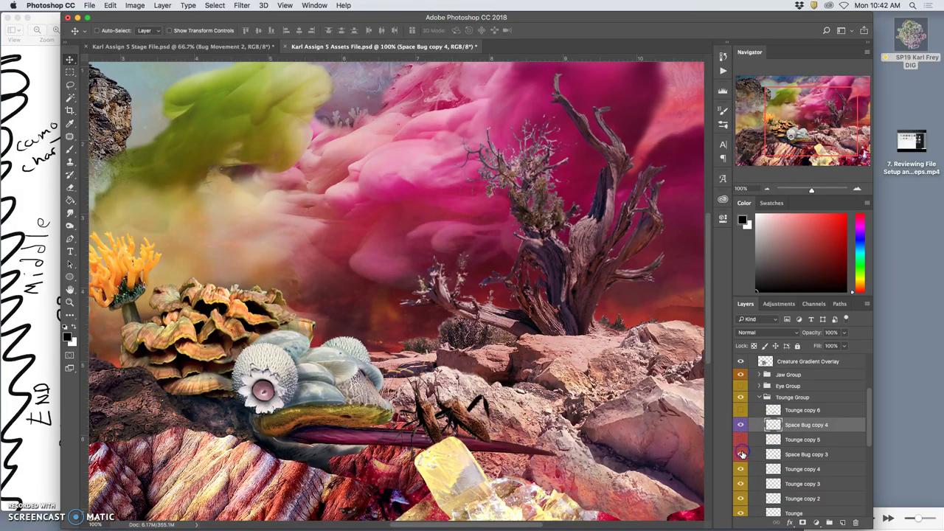
{"action": "left_click", "coordinate": [741, 455]}
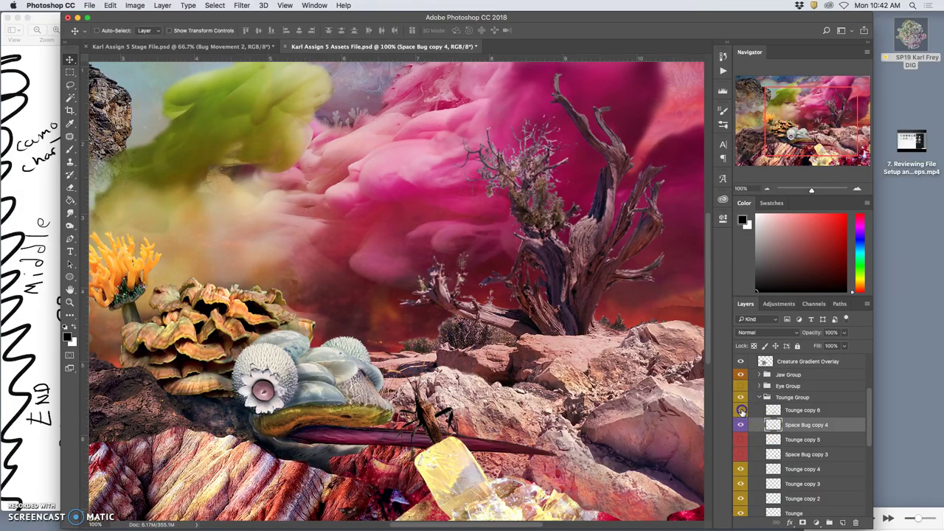
{"action": "left_click", "coordinate": [741, 410]}
{"action": "mouse_move", "coordinate": [789, 410]}
{"action": "left_mouse_down"}
{"action": "mouse_move", "coordinate": [788, 425]}
{"action": "mouse_move", "coordinate": [788, 407]}
{"action": "left_mouse_up"}
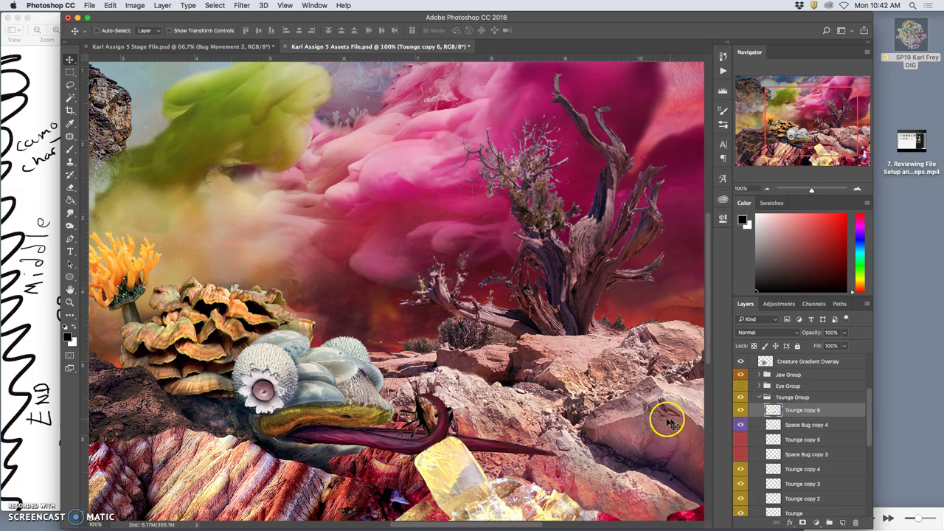
{"action": "left_click", "coordinate": [742, 410]}
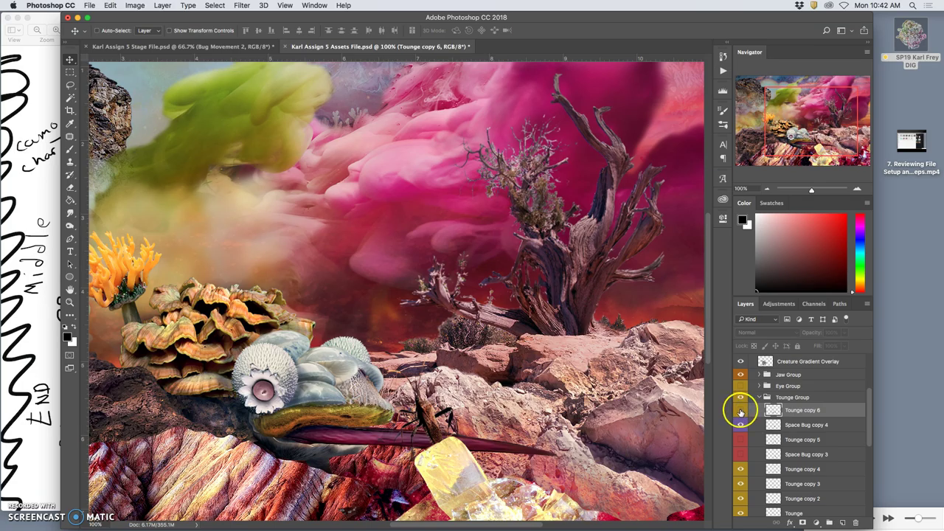
{"action": "left_click", "coordinate": [741, 410]}
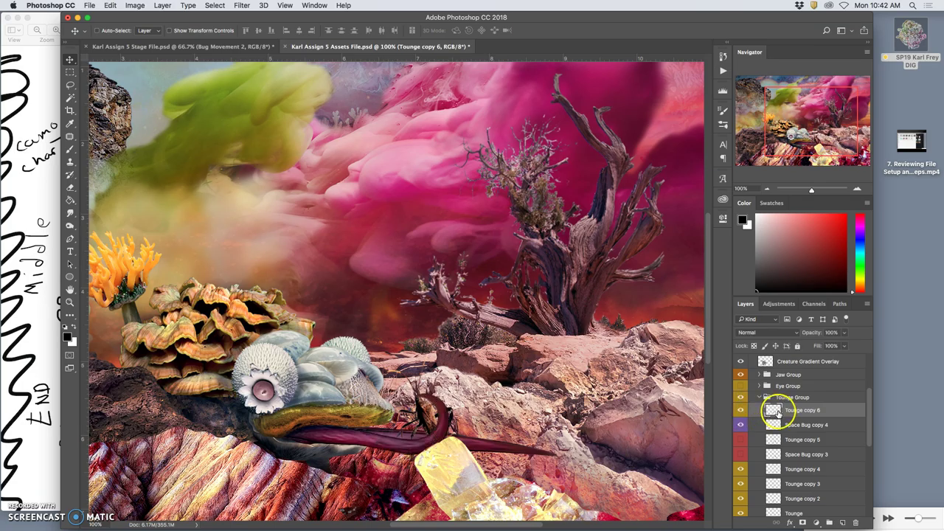
Step: Select Tounge copy 6 and Space Bug copy 4 together and give both layers a green color label
{"action": "left_click", "coordinate": [773, 424], "text": "shift"}
{"action": "right_click", "coordinate": [743, 415]}
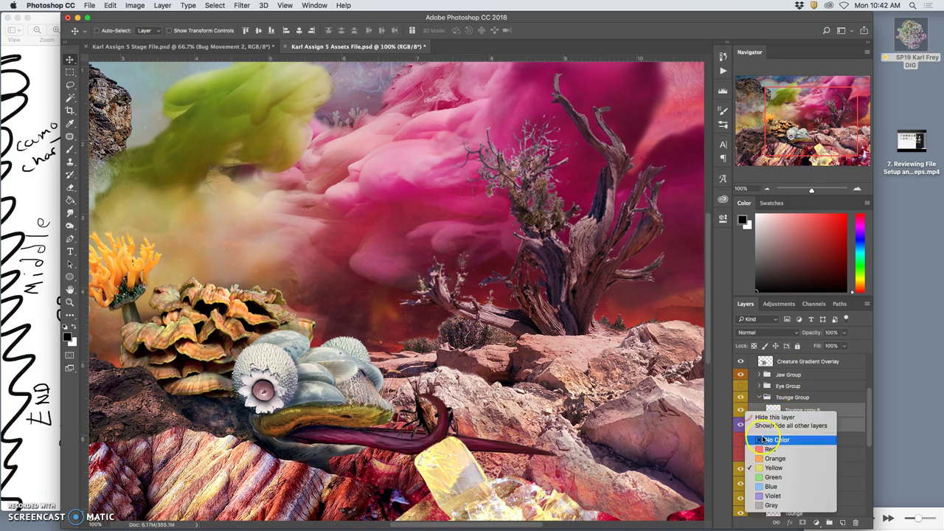
{"action": "left_click", "coordinate": [766, 459]}
{"action": "right_click", "coordinate": [741, 421]}
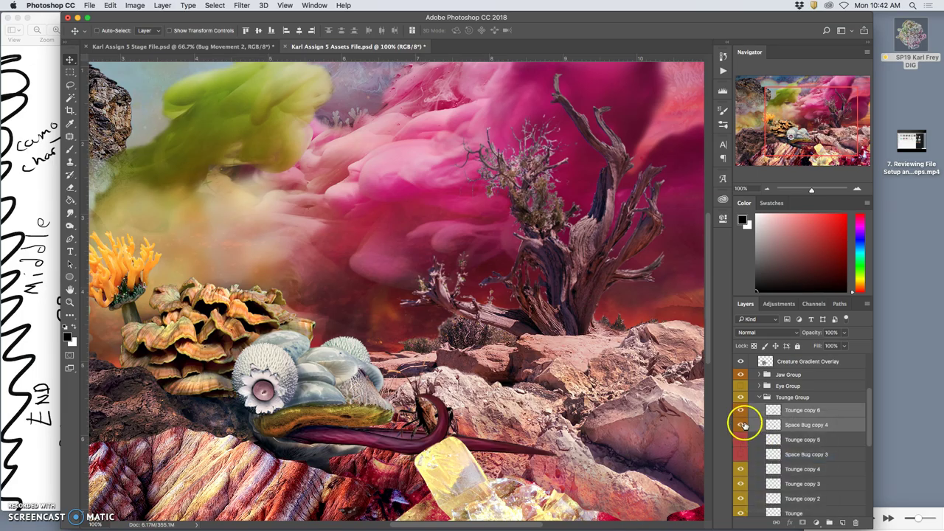
{"action": "left_click", "coordinate": [766, 483]}
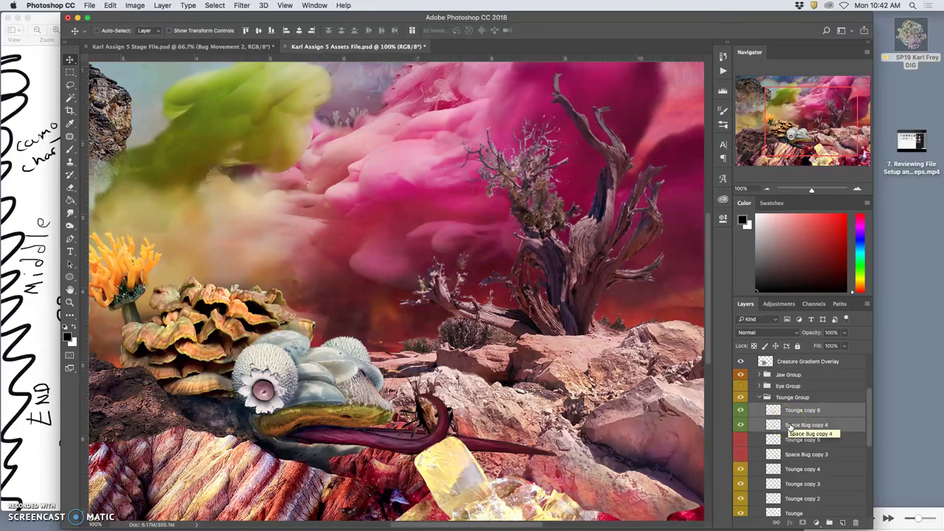
Step: Duplicate the green-labelled tongue and bug pair and label the two new copies blue
{"action": "key", "text": "super+j"}
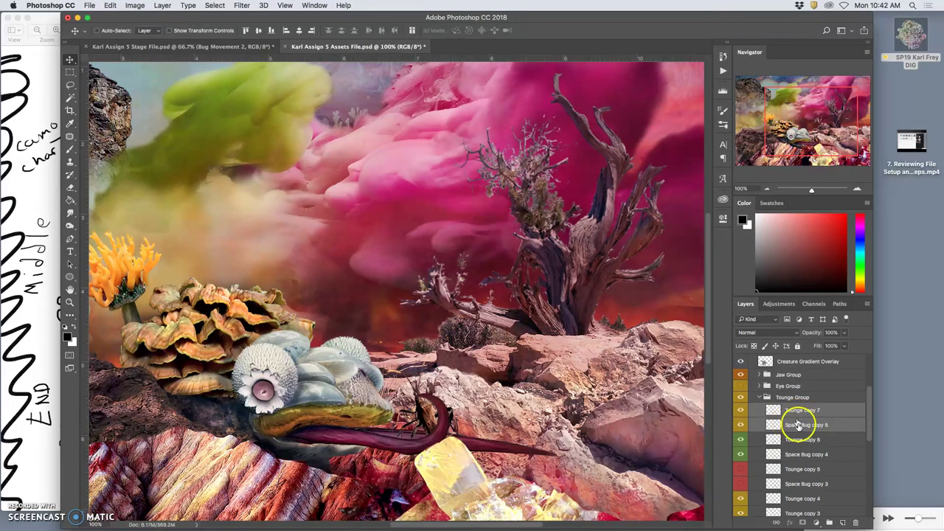
{"action": "right_click", "coordinate": [742, 411]}
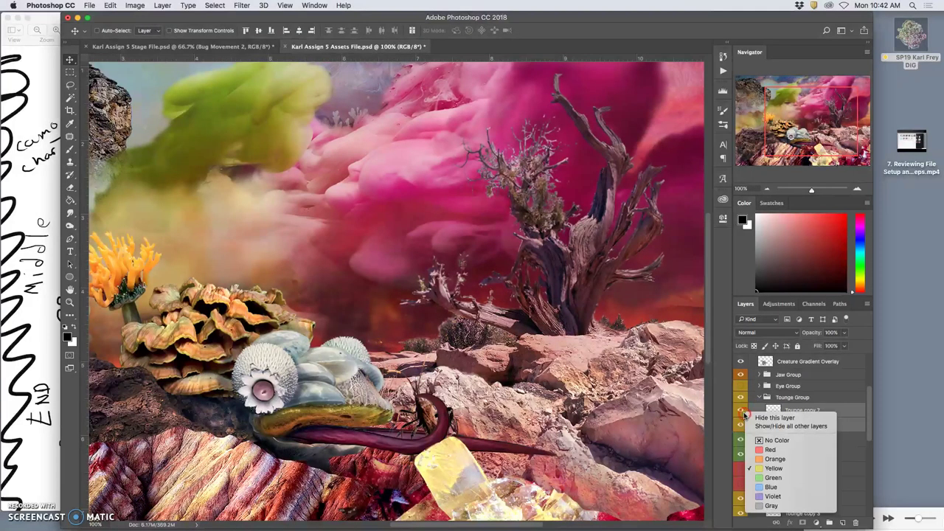
{"action": "left_click", "coordinate": [769, 487]}
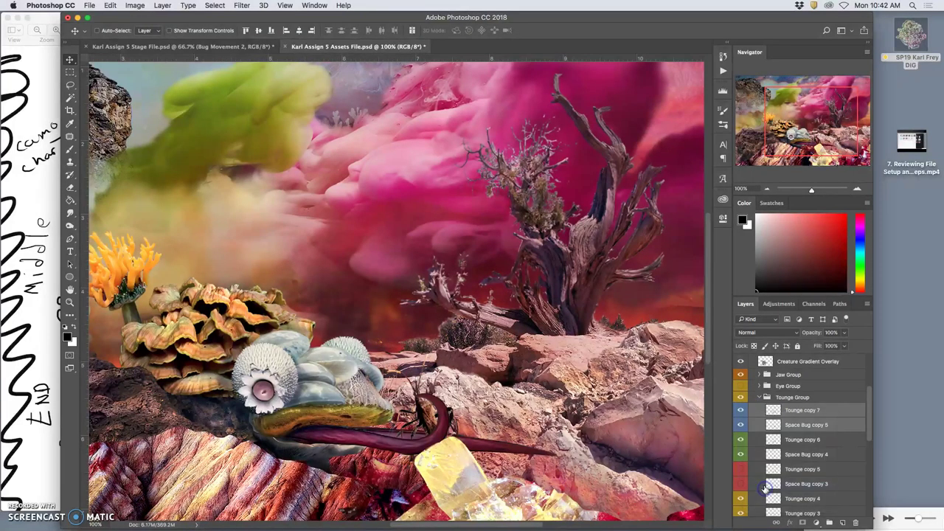
Step: Scale Space Bug copy 5 proportionally down to about 81.2% with Free Transform
{"action": "left_click", "coordinate": [789, 422]}
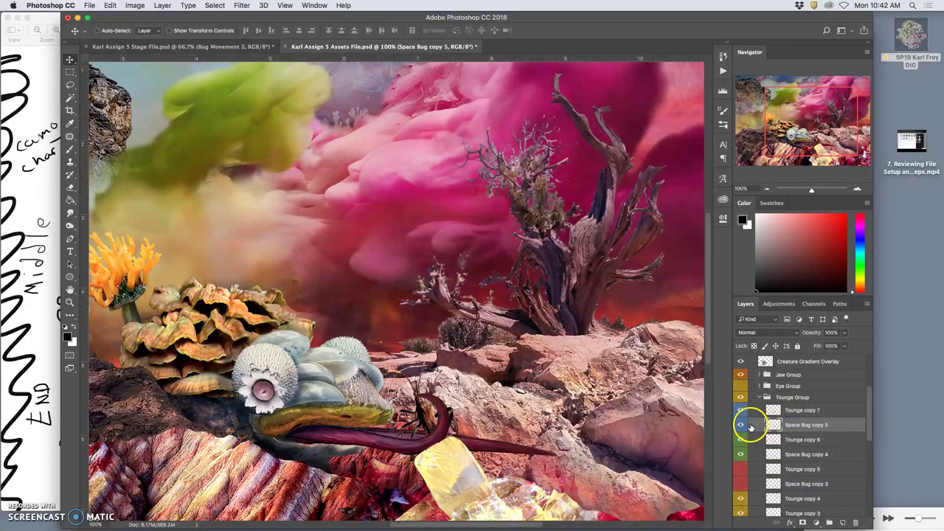
{"action": "left_click_drag", "start_coordinate": [678, 411], "coordinate": [527, 402]}
{"action": "key", "text": "super+t"}
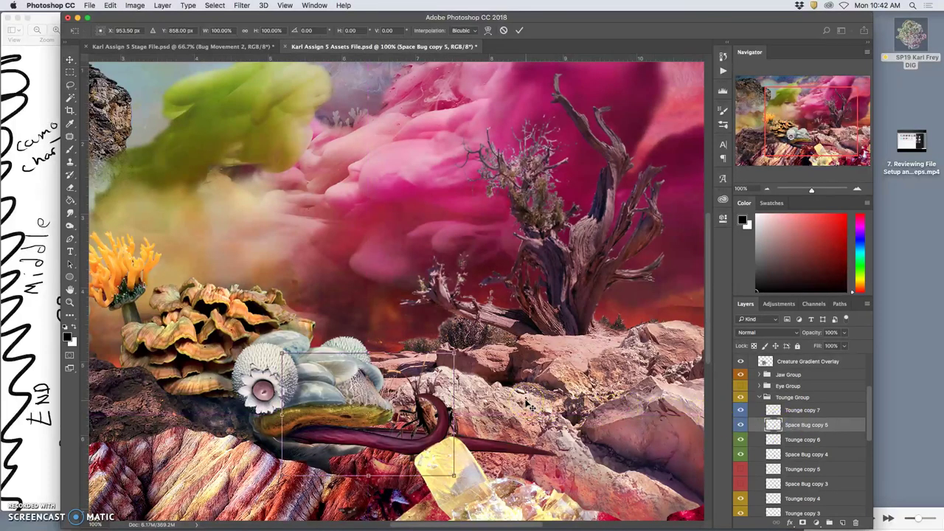
{"action": "left_click_drag", "start_coordinate": [451, 354], "coordinate": [417, 372]}
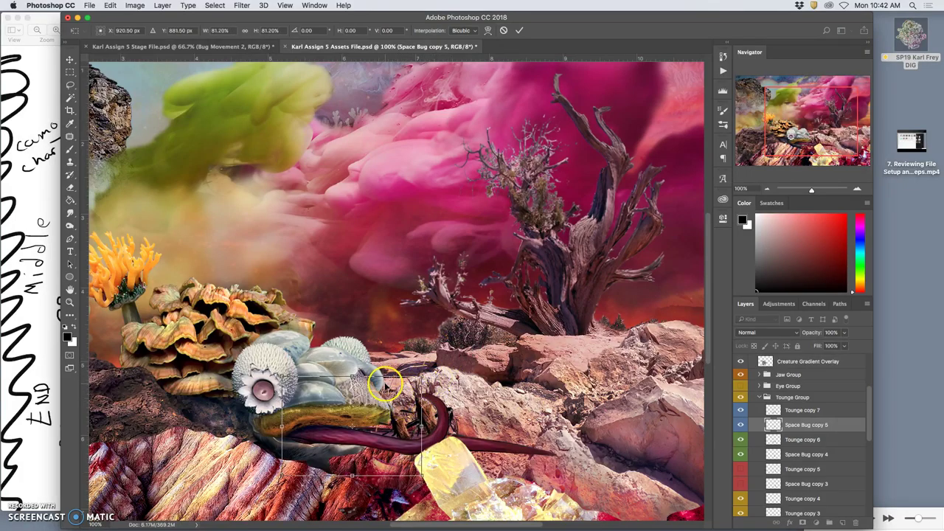
{"action": "key", "text": "Return"}
Step: Puppet-warp Space Bug copy 5 with pins on its body, legs and antennae to give the bug a slightly different pose
{"action": "left_click", "coordinate": [110, 5]}
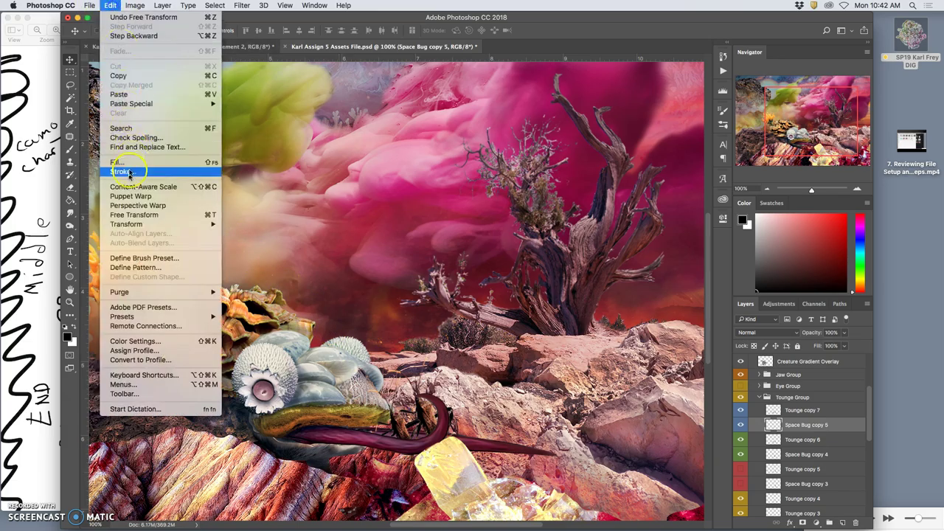
{"action": "left_click", "coordinate": [130, 195]}
{"action": "left_click", "coordinate": [396, 418]}
{"action": "left_click_drag", "start_coordinate": [410, 452], "coordinate": [411, 448]}
{"action": "left_click_drag", "start_coordinate": [394, 379], "coordinate": [403, 396]}
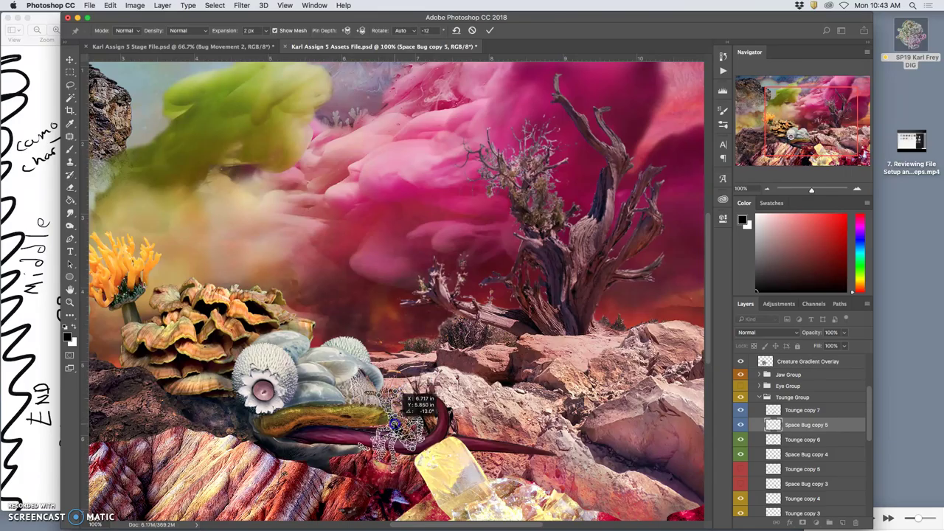
{"action": "key", "text": "Return"}
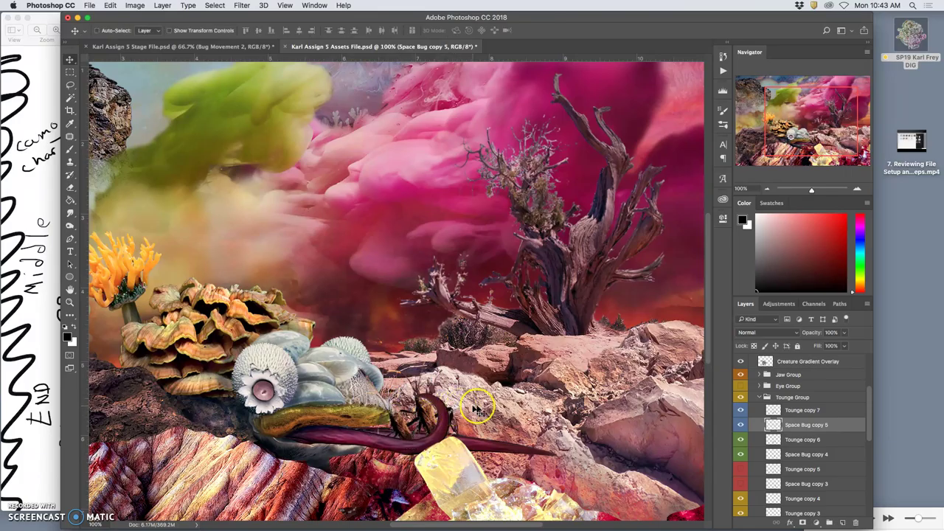
Step: Puppet-warp Tounge copy 7 with pins along its length, pulling the curled tip back toward the creature's mouth
{"action": "left_click", "coordinate": [798, 410]}
{"action": "key", "text": "super+t"}
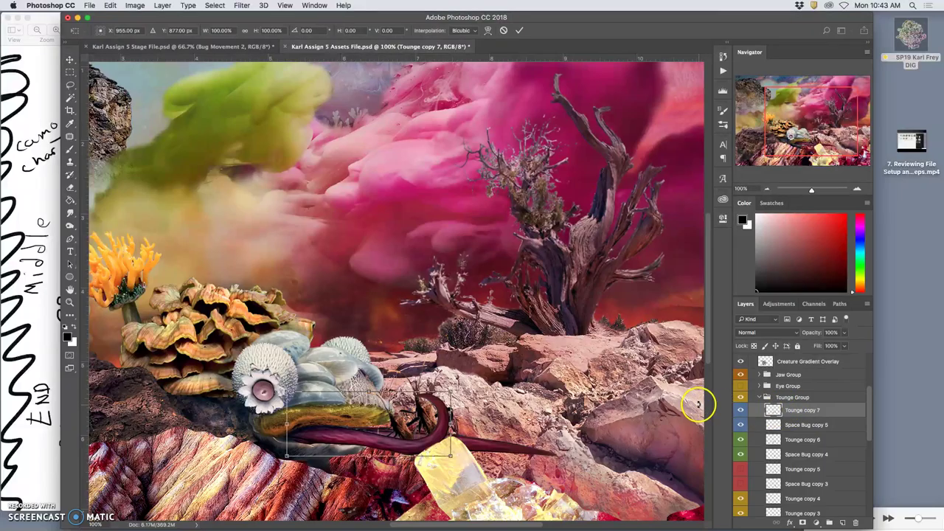
{"action": "left_click", "coordinate": [111, 5]}
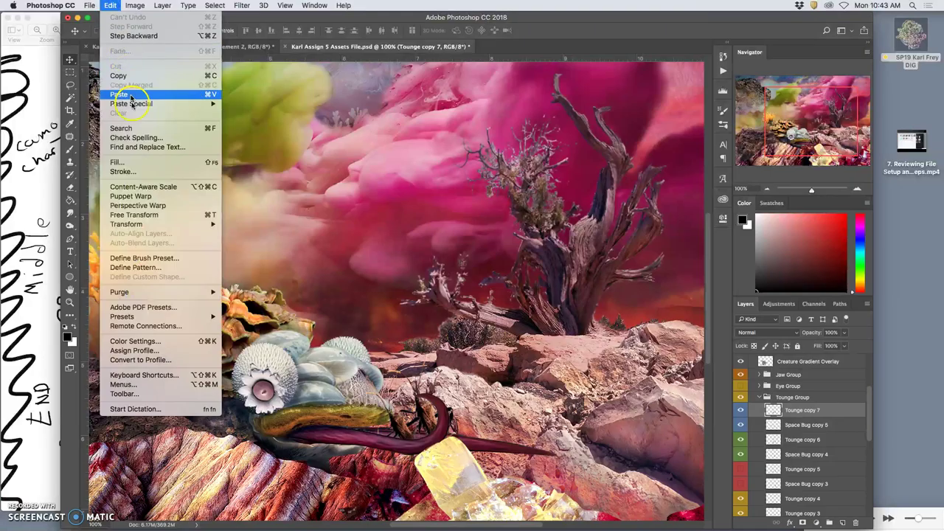
{"action": "left_click", "coordinate": [131, 195]}
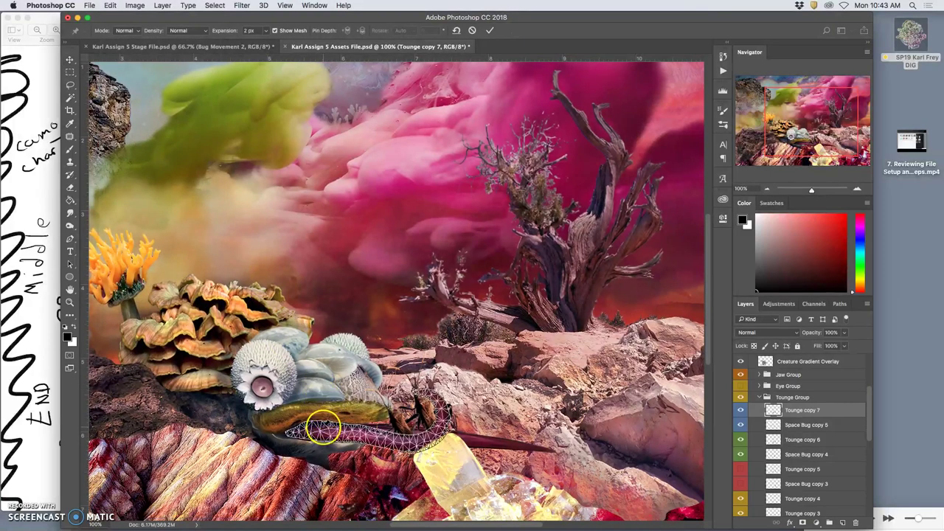
{"action": "left_click", "coordinate": [301, 433]}
{"action": "left_click", "coordinate": [354, 438]}
{"action": "left_click", "coordinate": [366, 446]}
{"action": "left_click", "coordinate": [418, 396]}
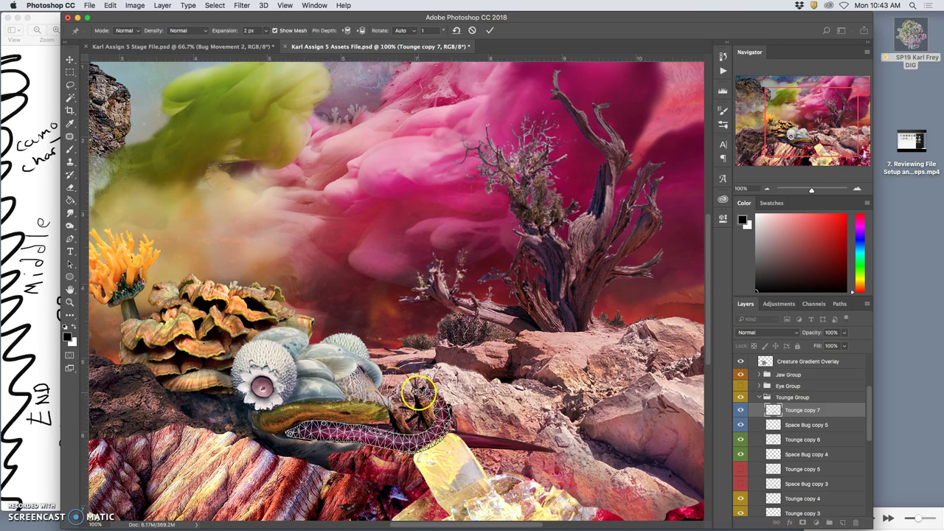
{"action": "left_click_drag", "start_coordinate": [418, 391], "coordinate": [374, 438]}
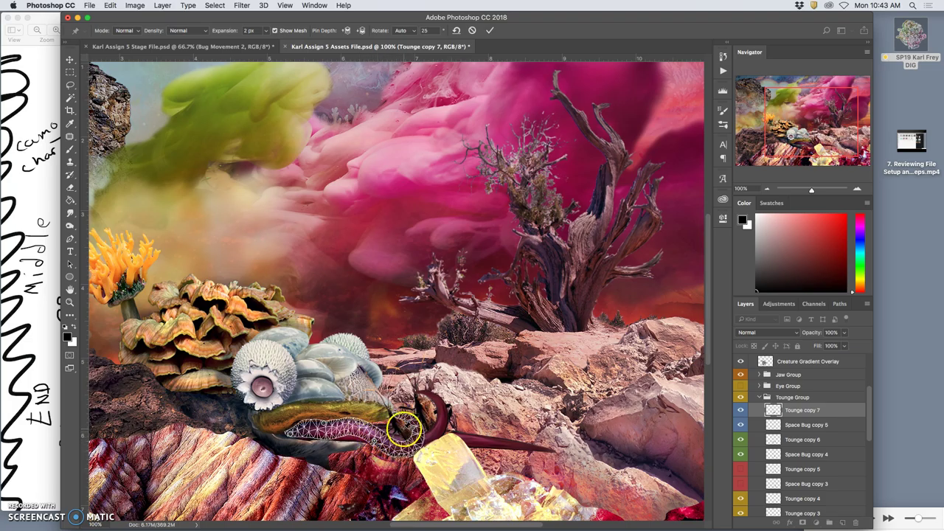
{"action": "key", "text": "Return"}
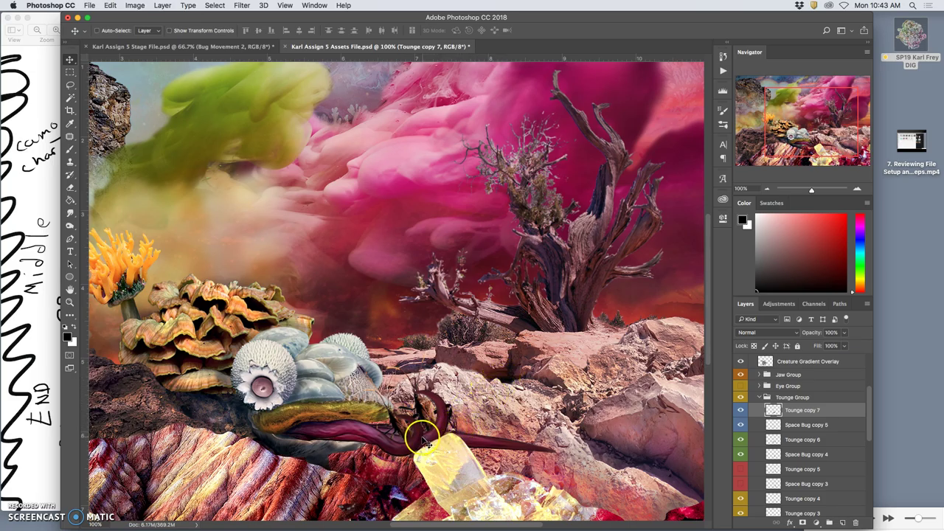
Step: Nudge Space Bug copy 5 into the tongue's curl and narrow Tounge copy 7 to about 97.5% width
{"action": "left_click", "coordinate": [788, 425]}
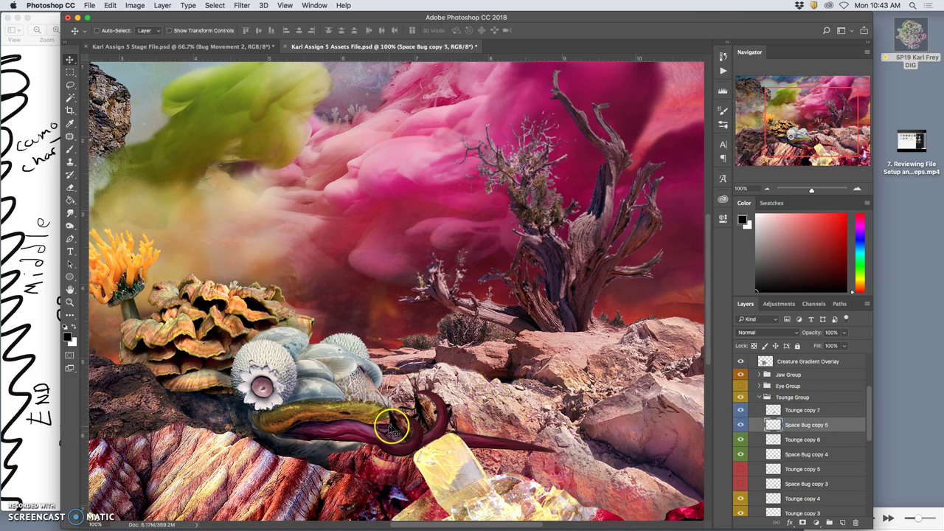
{"action": "left_click_drag", "start_coordinate": [396, 428], "coordinate": [392, 429]}
{"action": "left_click", "coordinate": [772, 411]}
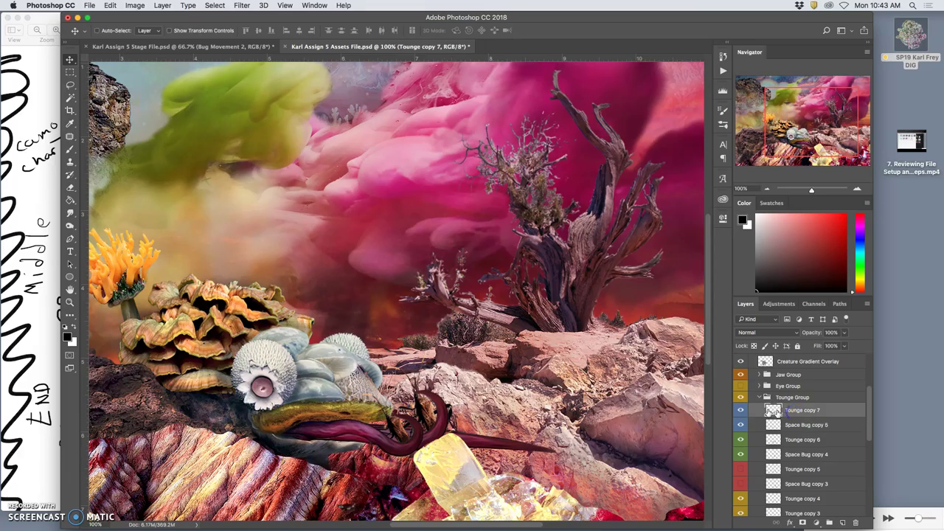
{"action": "key", "text": "super+t"}
{"action": "left_click_drag", "start_coordinate": [427, 435], "coordinate": [418, 432]}
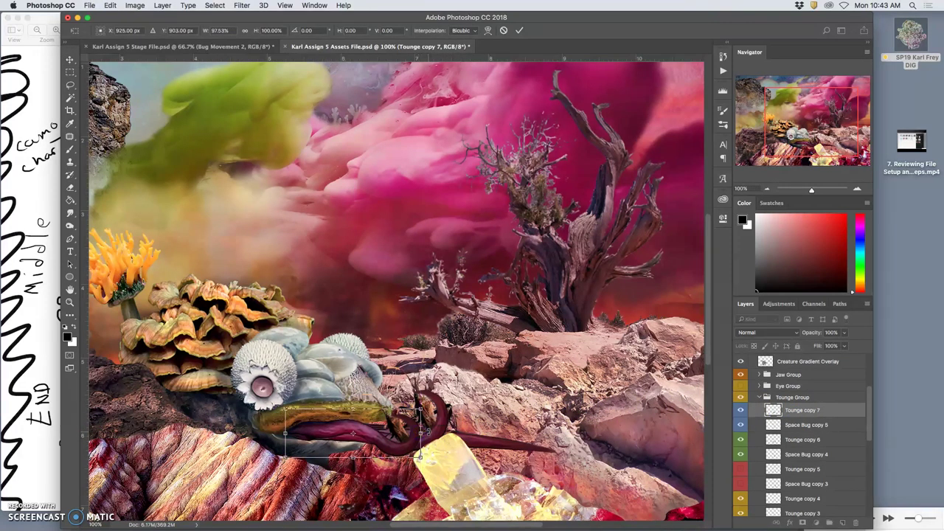
{"action": "key", "text": "Return"}
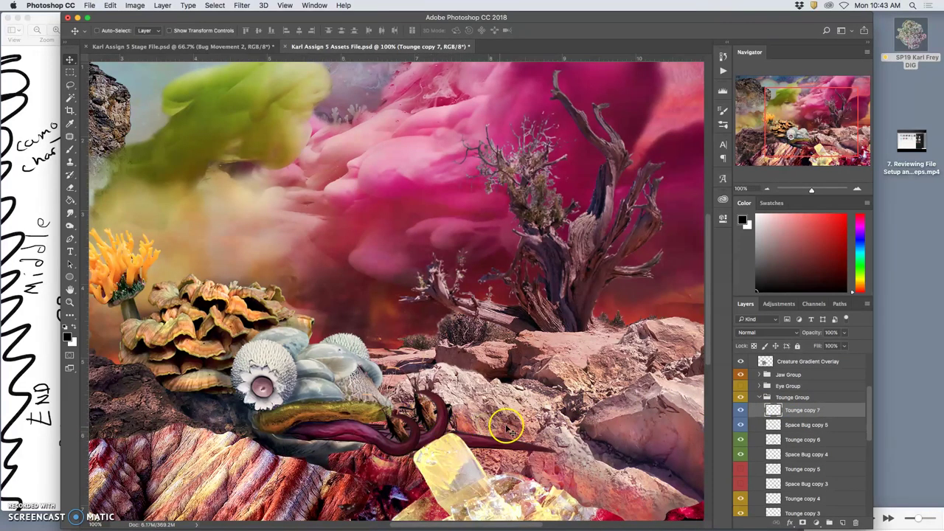
Step: Toggle the visibility of Tounge copy 7 and Space Bug copy 5 to check how the pair looks
{"action": "left_click", "coordinate": [741, 411]}
{"action": "left_click", "coordinate": [741, 424]}
{"action": "left_click", "coordinate": [741, 425]}
{"action": "left_click", "coordinate": [742, 411]}
Step: Merge Space Bug copy 5 into Tounge copy 7, and Space Bug copy 4 into Tounge copy 6
{"action": "left_click", "coordinate": [803, 427], "text": "shift"}
{"action": "key", "text": "ctrl+e"}
{"action": "left_click_drag", "start_coordinate": [747, 415], "coordinate": [796, 428]}
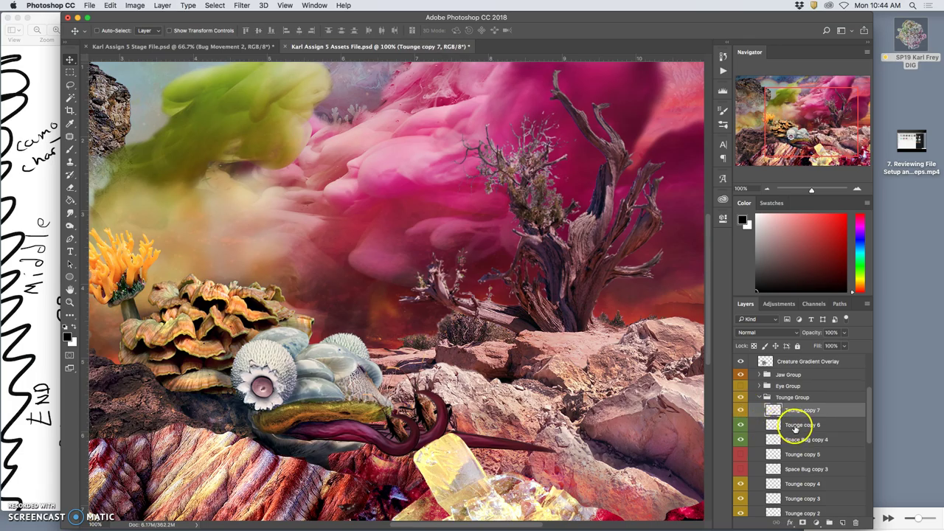
{"action": "left_click", "coordinate": [797, 427]}
{"action": "left_click", "coordinate": [793, 441], "text": "shift"}
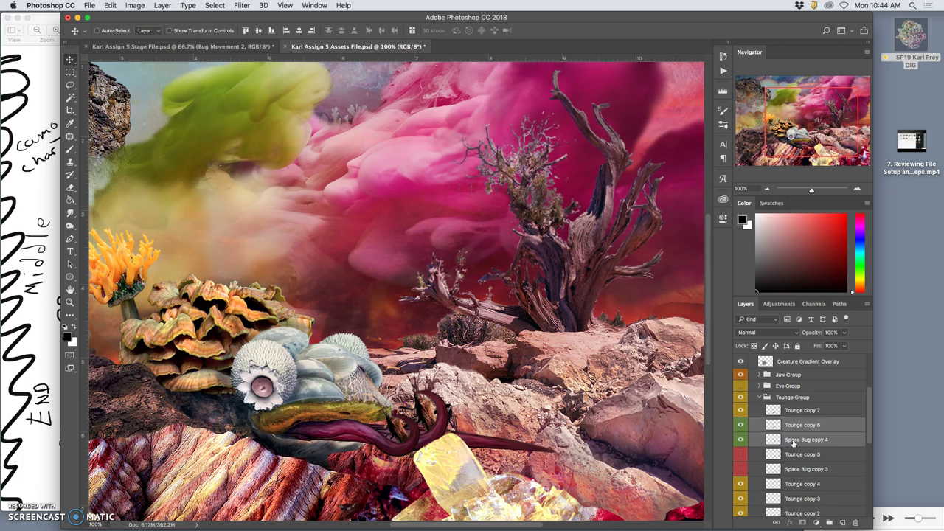
{"action": "key", "text": "ctrl+e"}
Step: Show the red-labelled Tounge copy 5 and Space Bug copy 3 layers and merge them into one layer
{"action": "left_click_drag", "start_coordinate": [741, 440], "coordinate": [741, 454]}
{"action": "left_click", "coordinate": [780, 439]}
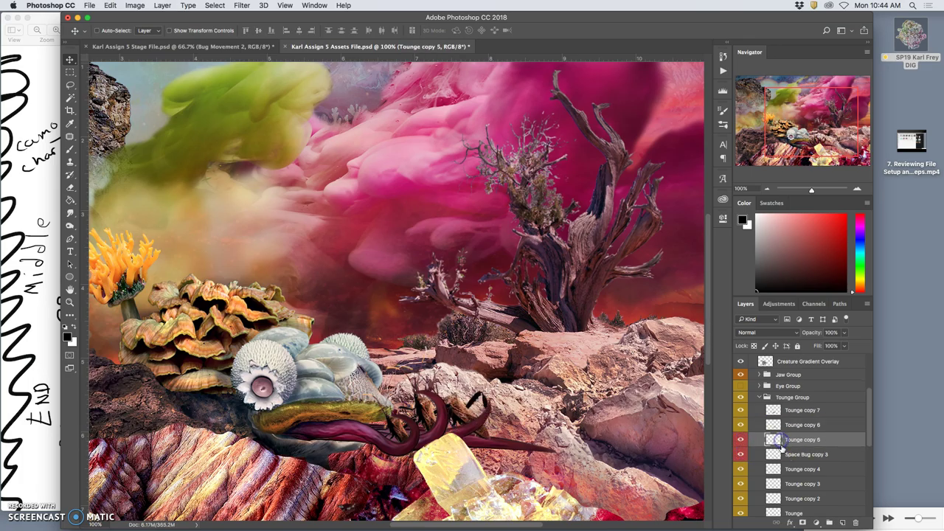
{"action": "left_click", "coordinate": [784, 454], "text": "shift"}
{"action": "key", "text": "super+e"}
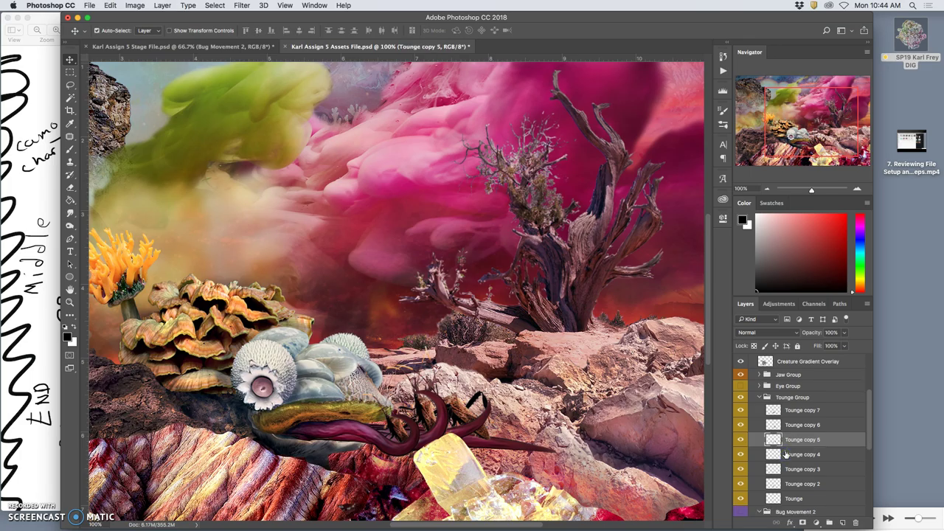
Step: Hide Tounge copy 7 through Tounge copy 2, leaving only the original Tounge layer visible in the Tounge Group
{"action": "left_click", "coordinate": [740, 410]}
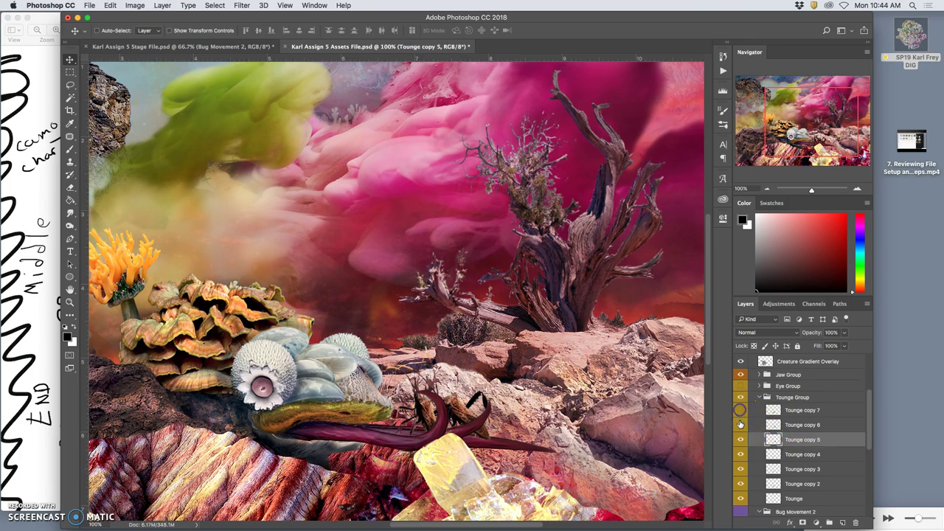
{"action": "left_click", "coordinate": [740, 425]}
{"action": "left_click", "coordinate": [741, 439]}
{"action": "left_click", "coordinate": [740, 455]}
{"action": "left_click", "coordinate": [741, 469]}
{"action": "left_click", "coordinate": [741, 484]}
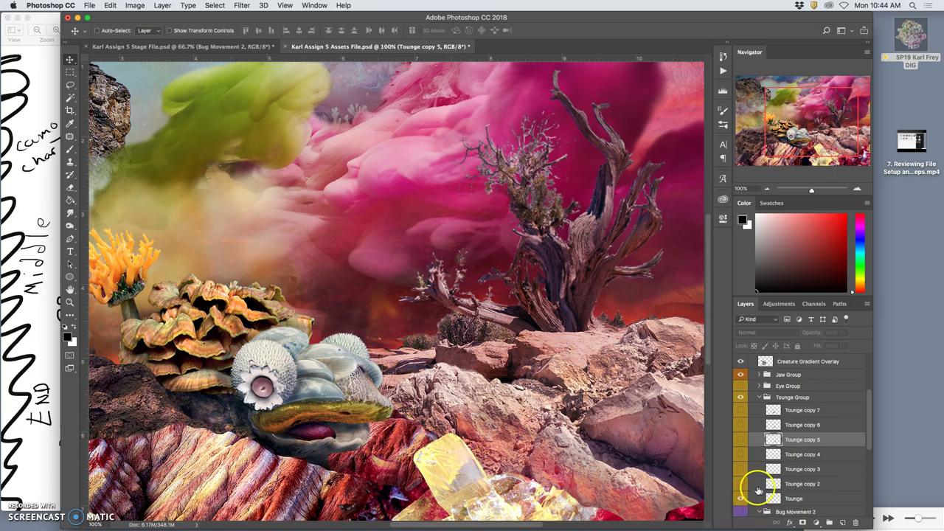
Step: Show Tounge copy 2 through Tounge copy 7 one after another to preview the tongue catching the bug
{"action": "left_click", "coordinate": [740, 484]}
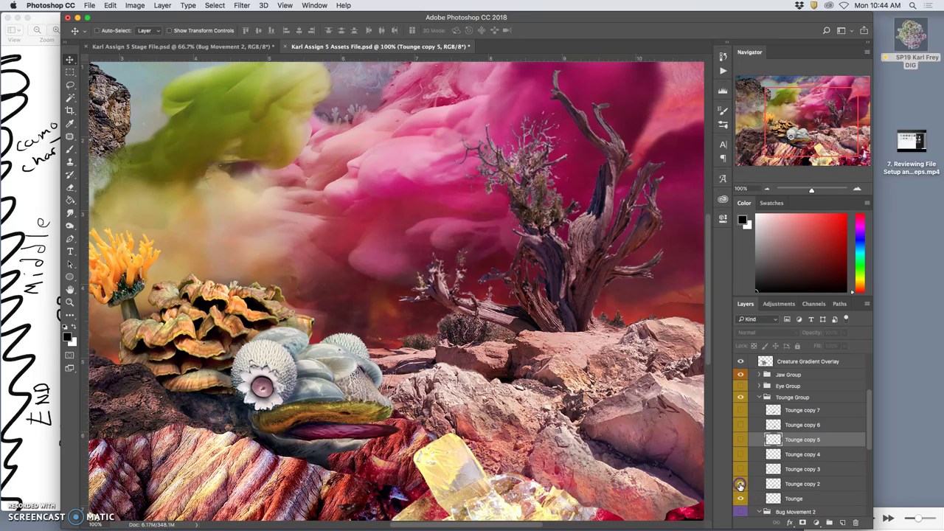
{"action": "left_click", "coordinate": [741, 469]}
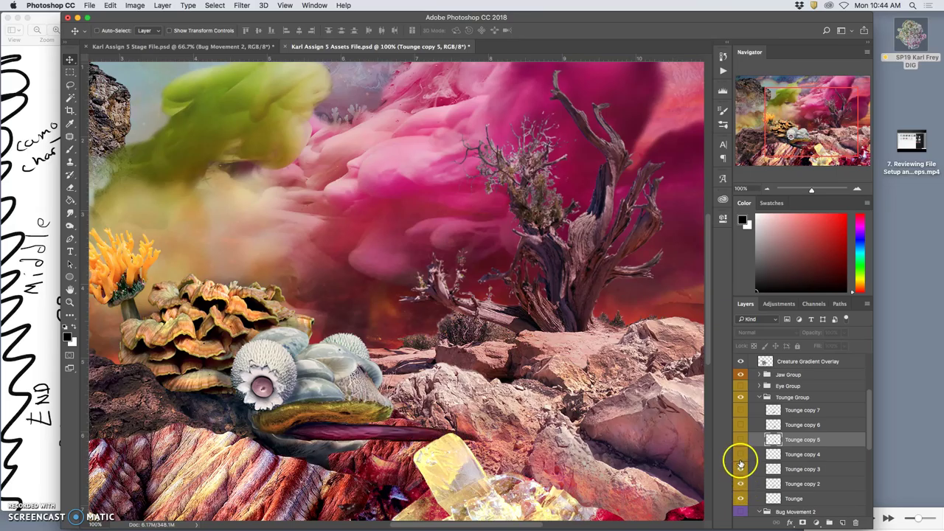
{"action": "left_click", "coordinate": [740, 455]}
{"action": "left_click", "coordinate": [740, 440]}
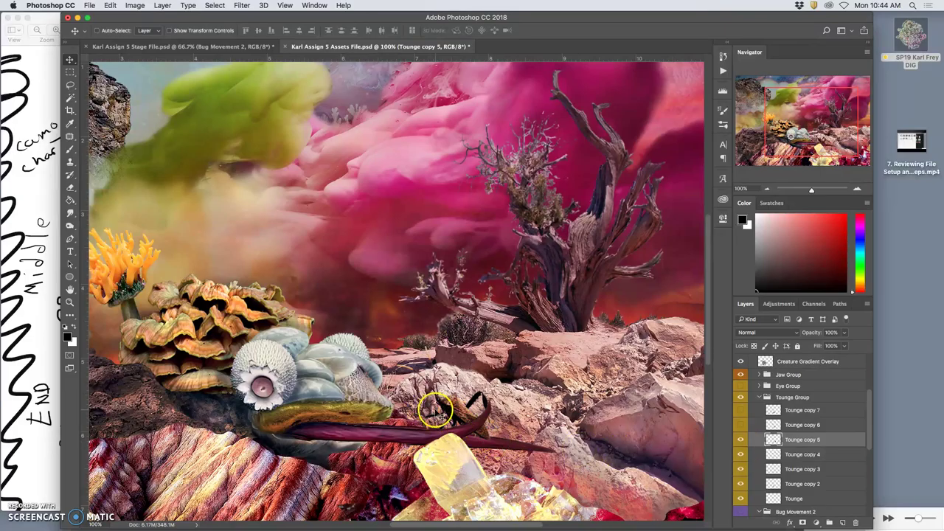
{"action": "left_click", "coordinate": [740, 425]}
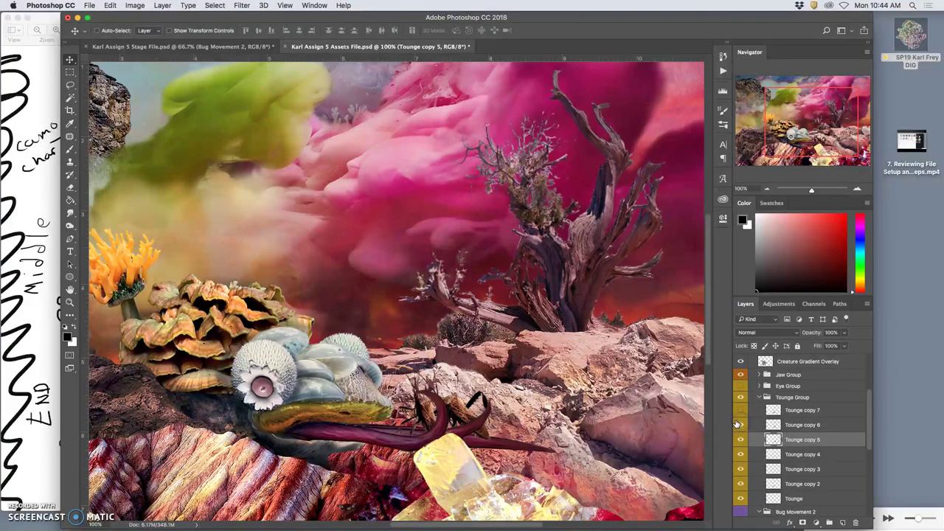
{"action": "left_click", "coordinate": [740, 410]}
Step: Hide all the Tounge copies from 7 down to 2 again, keeping the base Tounge layer visible
{"action": "left_click_drag", "start_coordinate": [740, 411], "coordinate": [740, 490]}
{"action": "left_click", "coordinate": [740, 485]}
{"action": "left_click", "coordinate": [740, 472]}
{"action": "left_click", "coordinate": [740, 475]}
{"action": "left_click", "coordinate": [740, 483]}
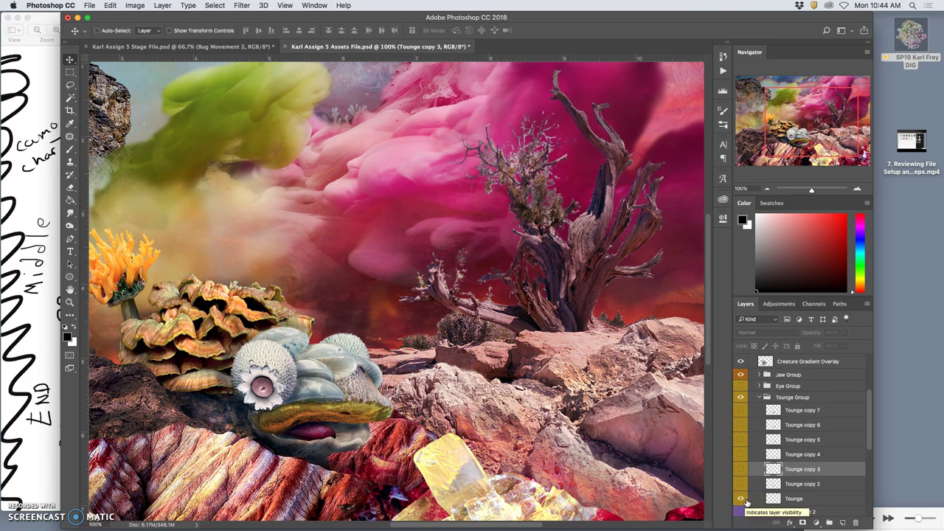
{"action": "left_click", "coordinate": [741, 390]}
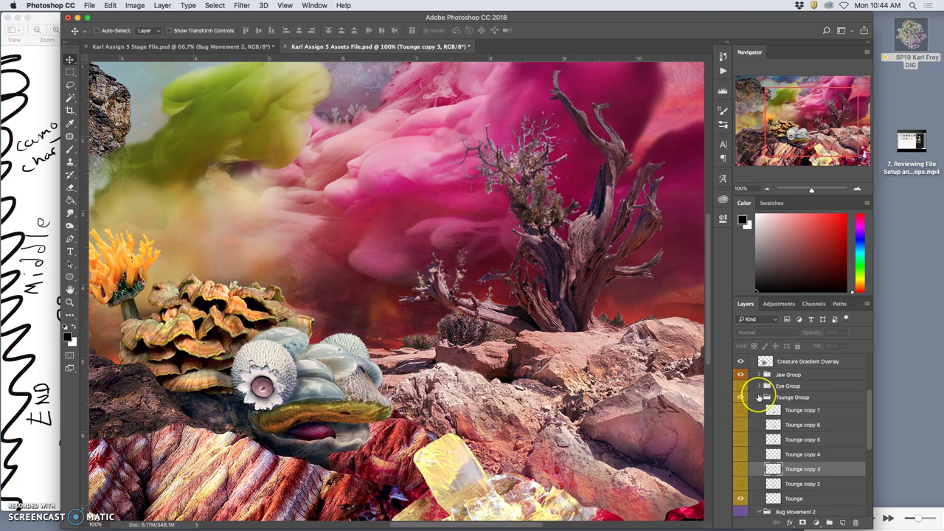
Step: Select the Tounge Group, save the Assets file, and place its document ahead of the Stage file in the open-document order
{"action": "left_click", "coordinate": [785, 399]}
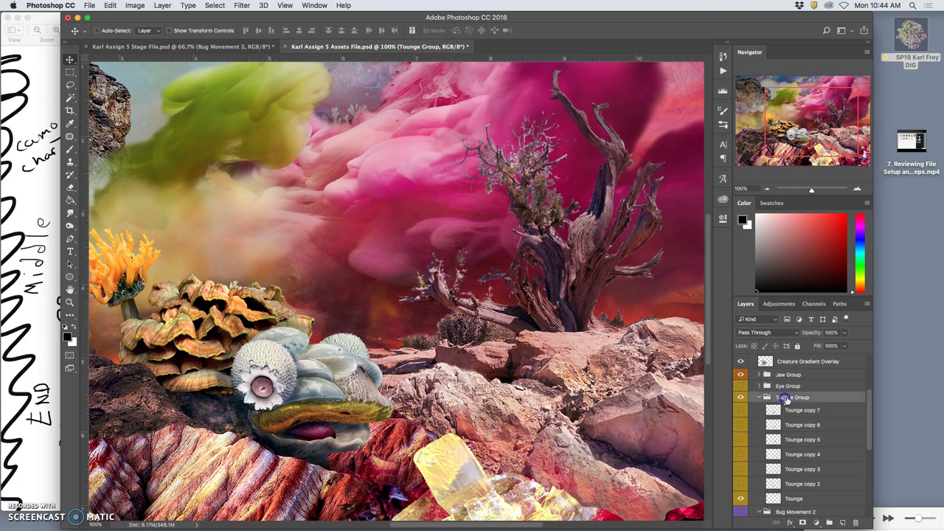
{"action": "left_click_drag", "start_coordinate": [371, 129], "coordinate": [332, 47]}
{"action": "key", "text": "super+s"}
{"action": "left_click_drag", "start_coordinate": [219, 50], "coordinate": [125, 47]}
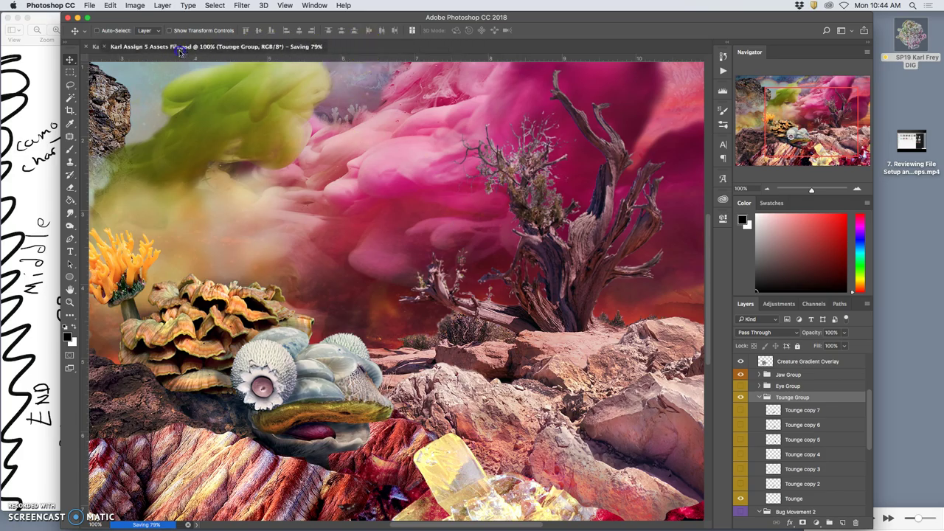
{"action": "left_click_drag", "start_coordinate": [312, 44], "coordinate": [362, 48]}
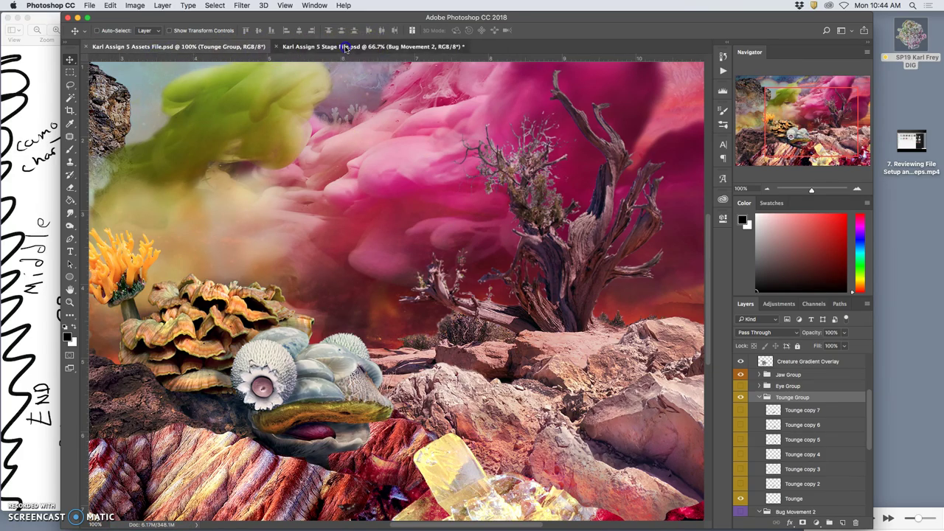
Step: Bring the Tounge Group into the Stage file directly above the Character Y copy groups and hide the Bug Movement groups
{"action": "left_click", "coordinate": [362, 49]}
{"action": "scroll", "coordinate": [834, 393], "scroll_direction": "up", "scroll_amount": 2}
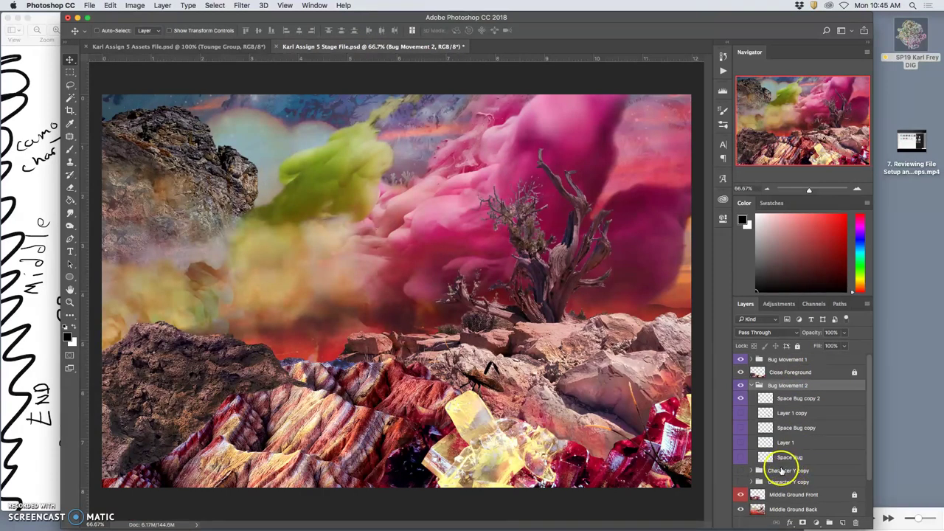
{"action": "left_click", "coordinate": [781, 470]}
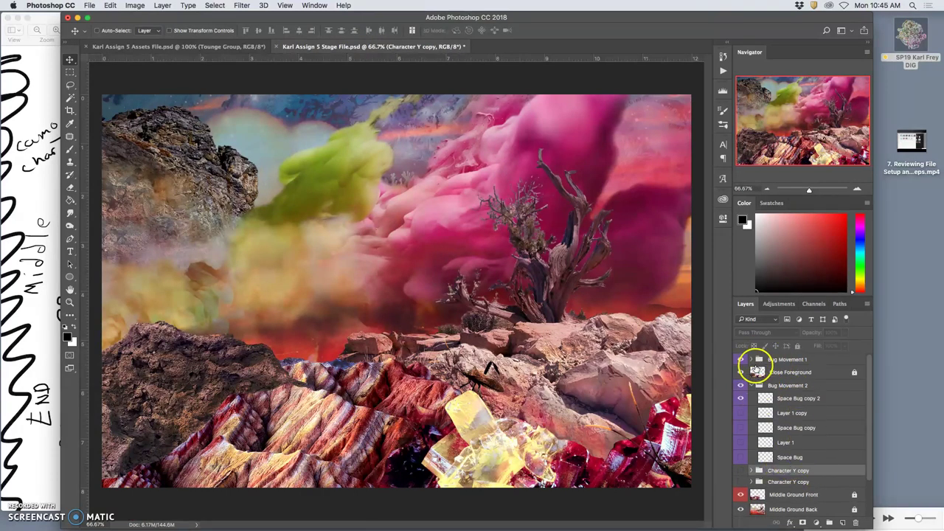
{"action": "key", "text": "ctrl+z"}
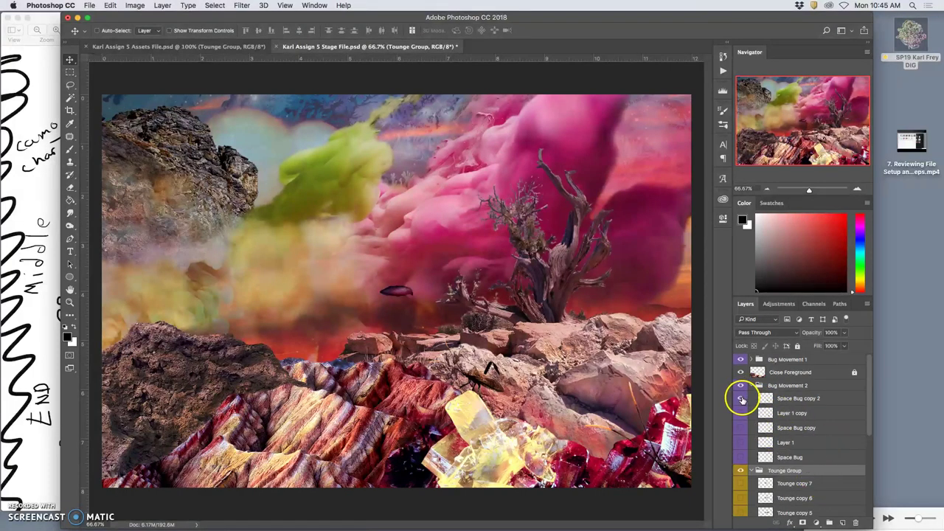
{"action": "left_click", "coordinate": [741, 397]}
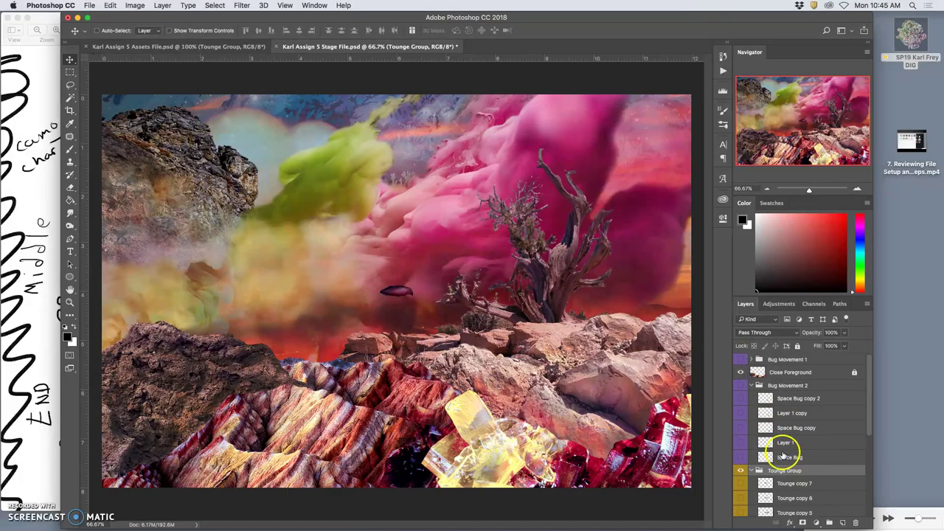
Step: Reveal Tounge copy 2 through Tounge copy 6 in sequence to check the frames, and hide all the tongue layers
{"action": "scroll", "coordinate": [780, 447], "scroll_direction": "down", "scroll_amount": 3}
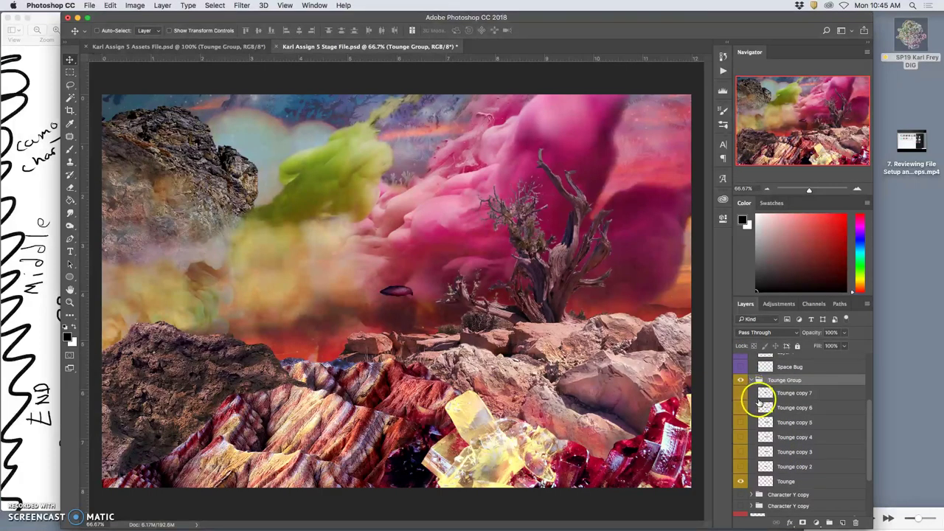
{"action": "left_click", "coordinate": [741, 467]}
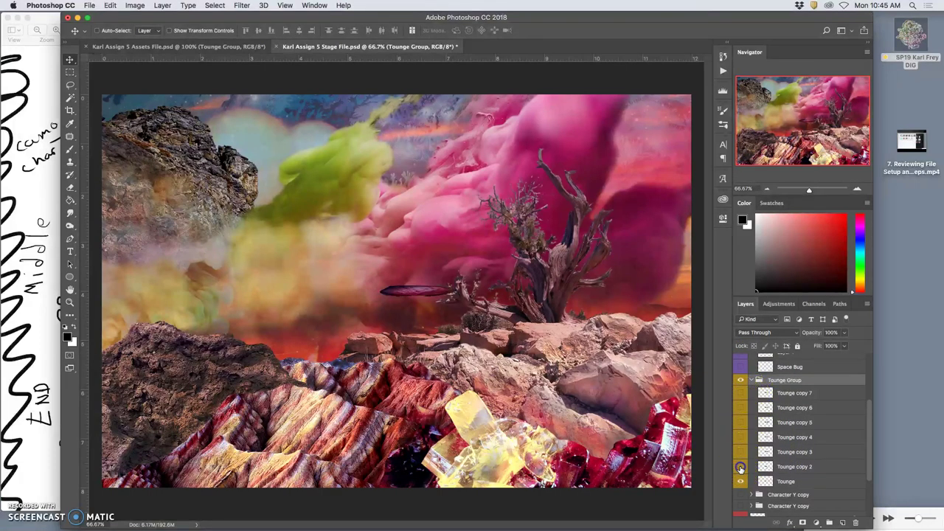
{"action": "left_click", "coordinate": [741, 452]}
{"action": "left_click", "coordinate": [741, 437]}
{"action": "left_click", "coordinate": [741, 423]}
{"action": "left_click", "coordinate": [741, 407]}
{"action": "left_click", "coordinate": [741, 408]}
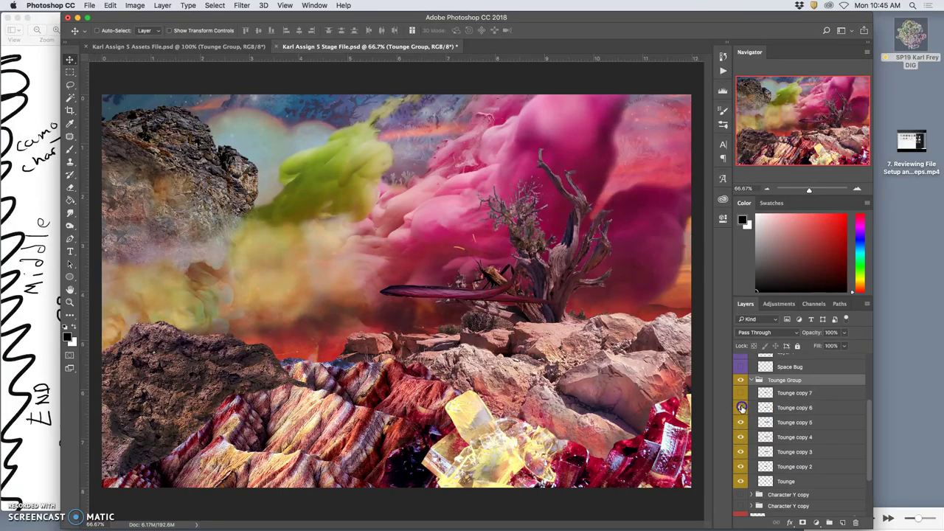
{"action": "left_click", "coordinate": [741, 423]}
{"action": "left_click", "coordinate": [741, 437]}
{"action": "left_click", "coordinate": [741, 452]}
{"action": "left_click", "coordinate": [741, 467]}
{"action": "left_click", "coordinate": [741, 481]}
Step: Check the upper Character Y copy group, hide it, and show the lower Character Y copy group instead
{"action": "left_click", "coordinate": [741, 496]}
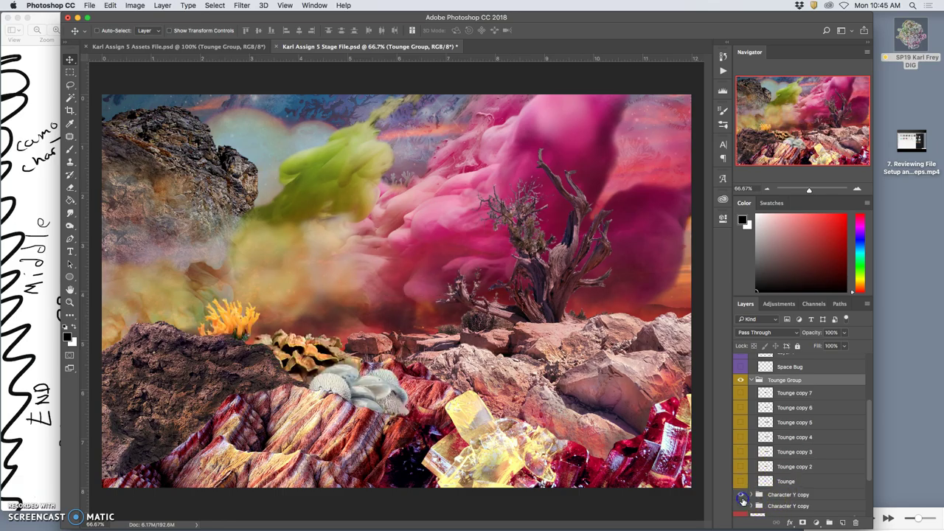
{"action": "left_click", "coordinate": [741, 494]}
{"action": "left_click", "coordinate": [741, 506]}
Step: Move the Tounge Group below both Character Y copy groups in the layer order
{"action": "left_click", "coordinate": [784, 452]}
{"action": "left_click", "coordinate": [779, 381]}
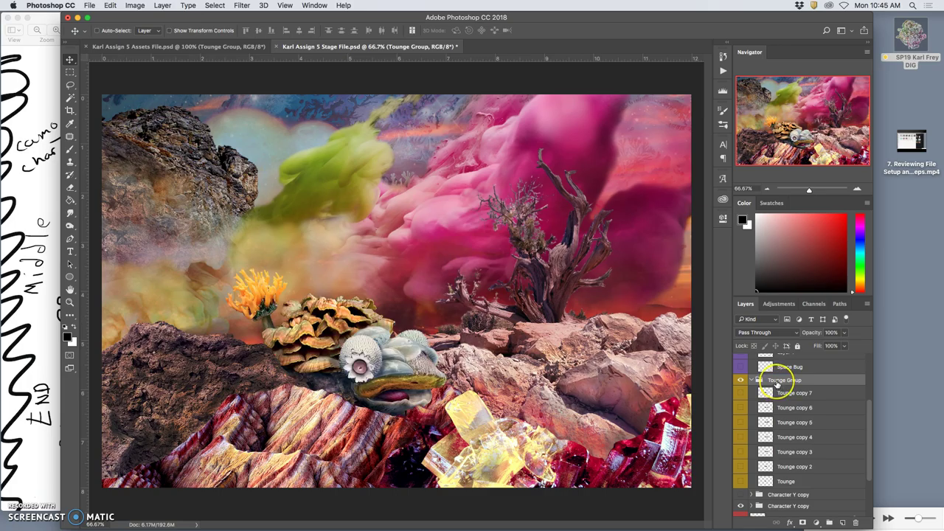
{"action": "key", "text": "super+bracketleft"}
{"action": "key", "text": "super+bracketleft"}
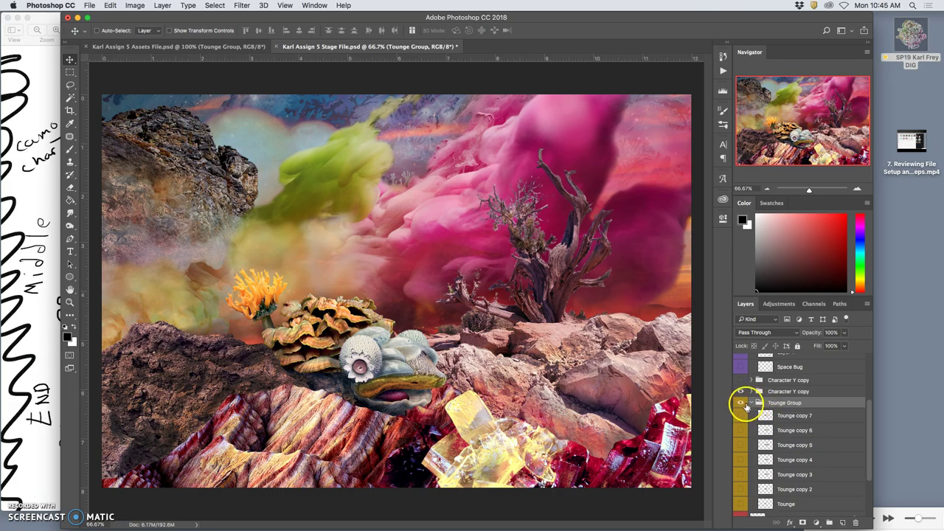
Step: Make every layer in the Tounge Group visible, from Tounge copy 7 down to Tounge
{"action": "left_click", "coordinate": [740, 415]}
{"action": "left_click", "coordinate": [741, 430]}
{"action": "left_click", "coordinate": [741, 445]}
{"action": "left_click", "coordinate": [740, 459]}
{"action": "left_click", "coordinate": [741, 504]}
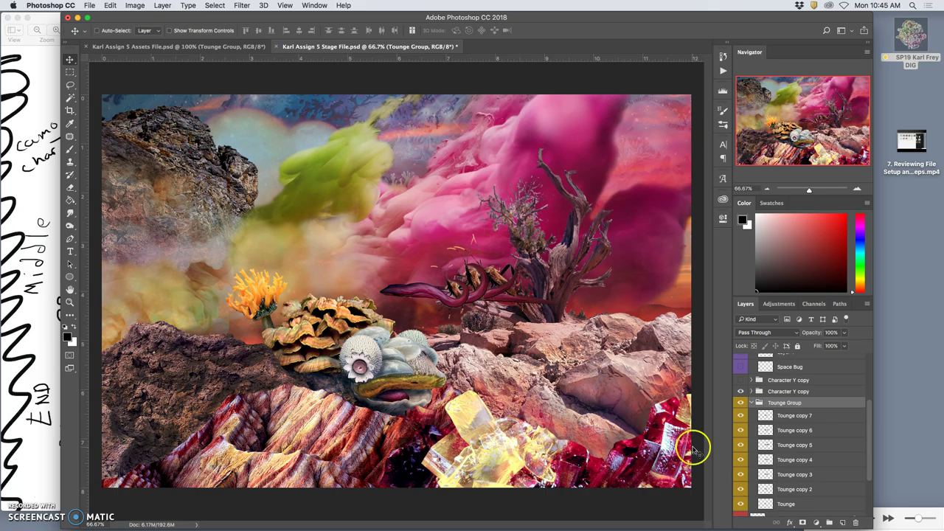
Step: Move the Tounge Group into the creature's mouth and raise it just above the lower Character Y copy group
{"action": "left_click_drag", "start_coordinate": [375, 282], "coordinate": [409, 395]}
{"action": "key", "text": "super+bracketright"}
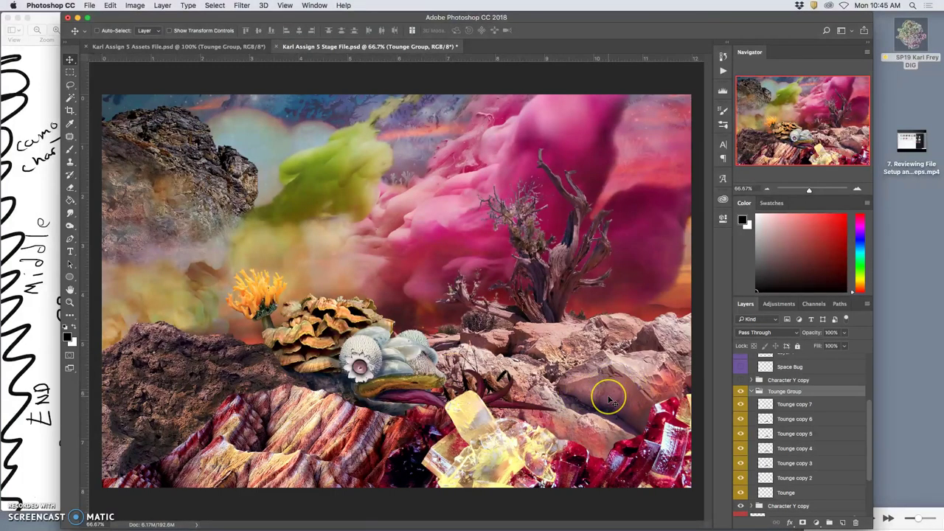
{"action": "key", "text": "super+plus"}
{"action": "scroll", "coordinate": [609, 400], "scroll_direction": "down", "scroll_amount": 2}
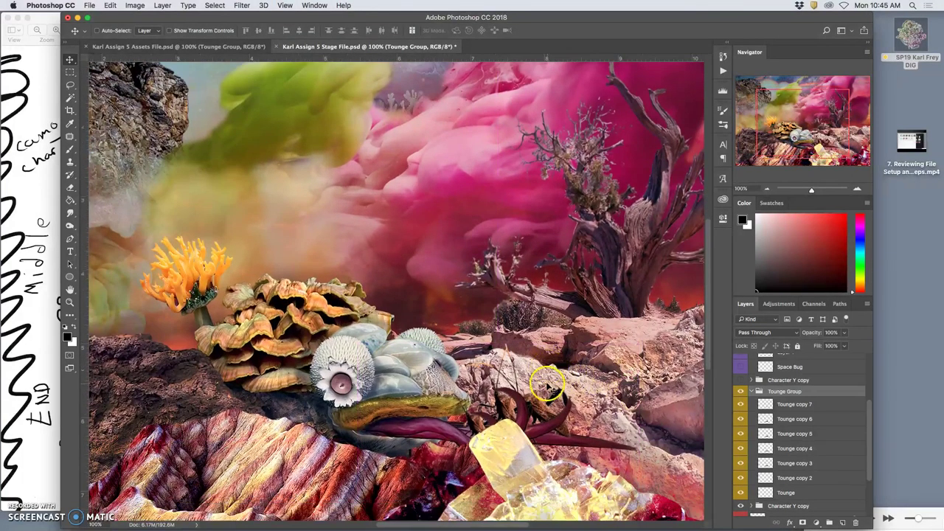
{"action": "scroll", "coordinate": [742, 424], "scroll_direction": "down", "scroll_amount": 1}
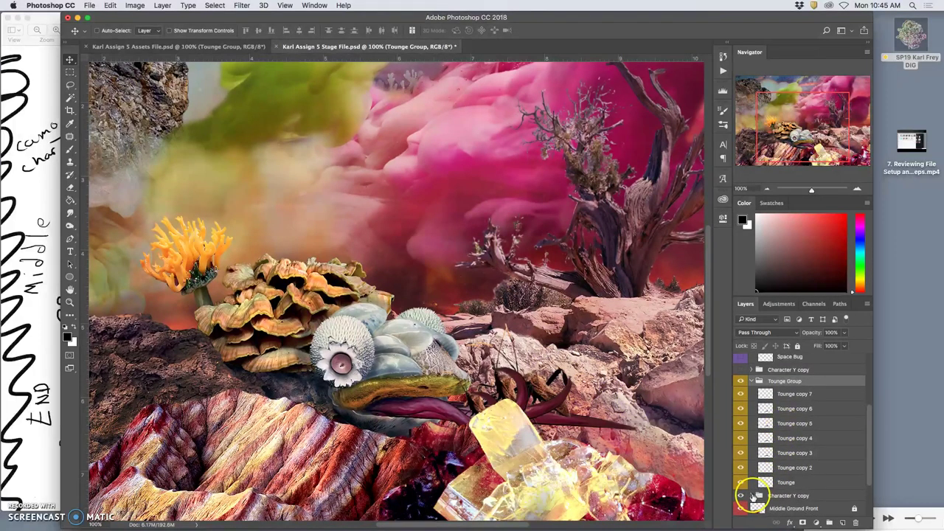
Step: Expand the lower Character Y copy group and collapse the Tounge Group
{"action": "left_click", "coordinate": [750, 496]}
{"action": "scroll", "coordinate": [764, 487], "scroll_direction": "down", "scroll_amount": 2}
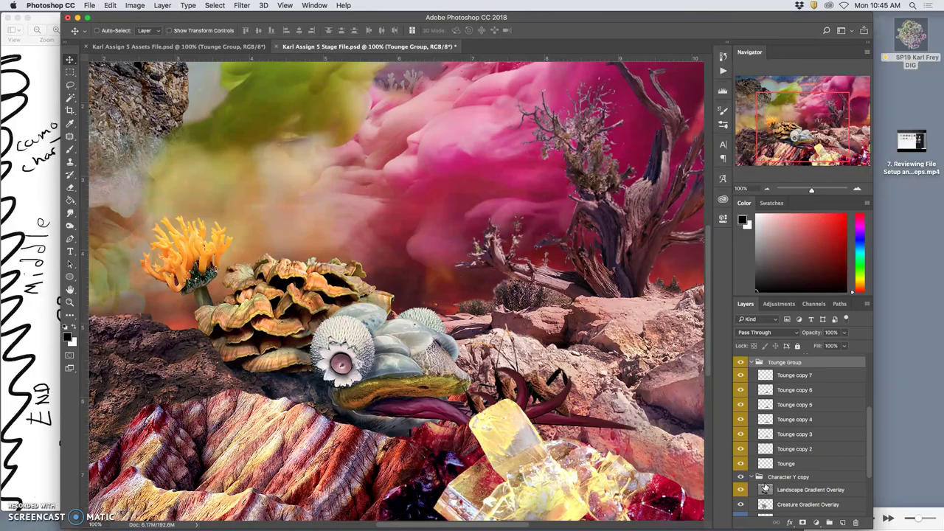
{"action": "scroll", "coordinate": [766, 469], "scroll_direction": "up", "scroll_amount": 7}
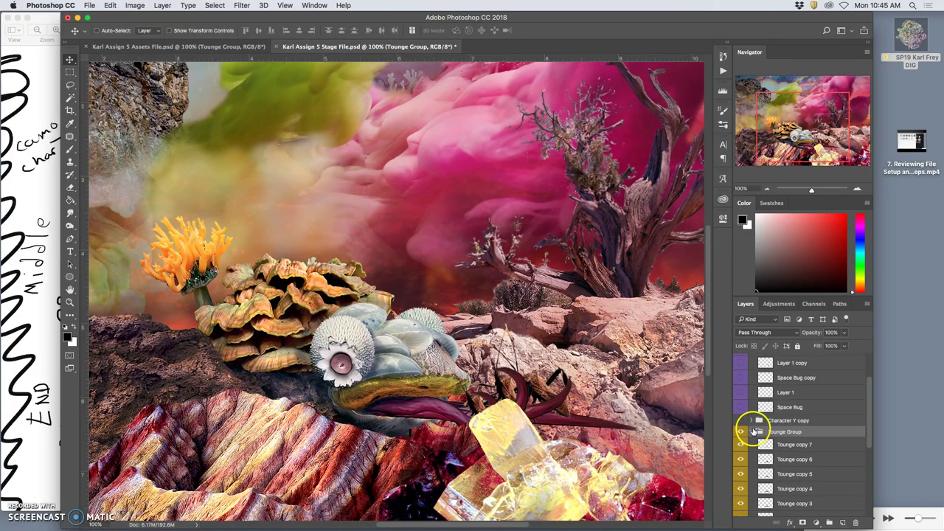
{"action": "left_click", "coordinate": [751, 431]}
{"action": "scroll", "coordinate": [777, 401], "scroll_direction": "up", "scroll_amount": 5}
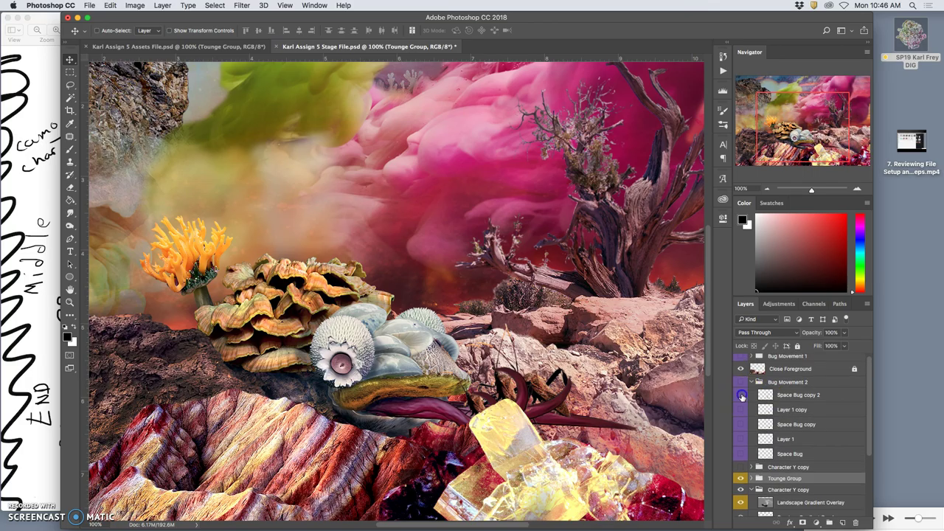
Step: Toggle the visibility of Space Bug copy 2 to compare its position with the bug caught by the tongue
{"action": "left_click", "coordinate": [742, 396]}
{"action": "left_click", "coordinate": [742, 396]}
{"action": "left_click", "coordinate": [742, 396]}
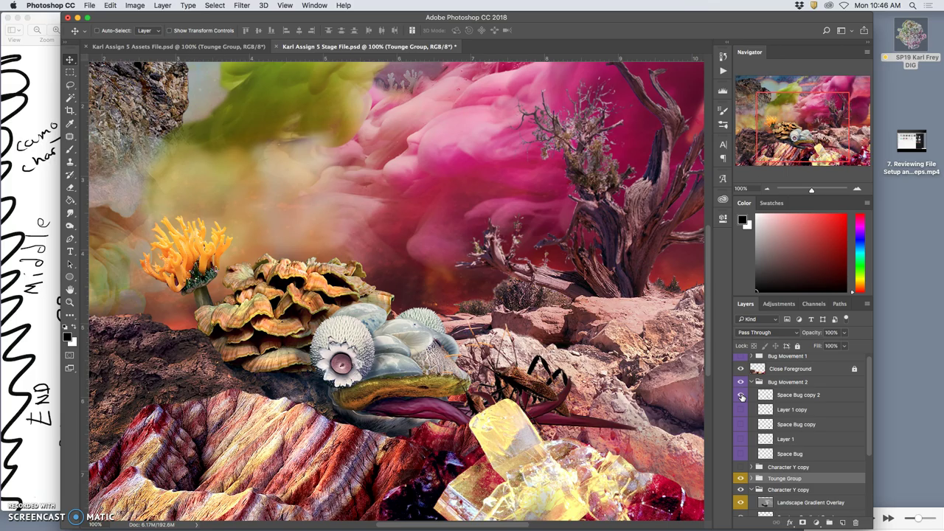
{"action": "left_click", "coordinate": [742, 396]}
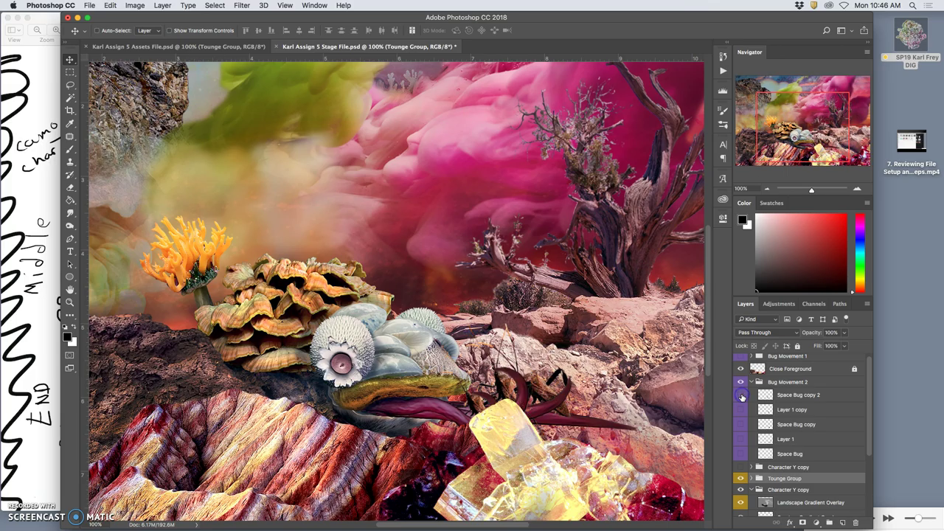
{"action": "left_click", "coordinate": [742, 396]}
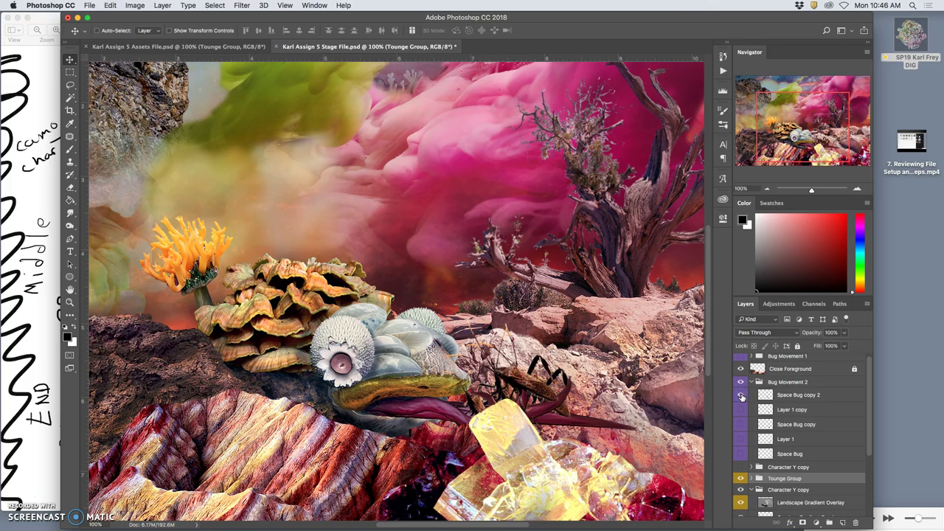
{"action": "left_click", "coordinate": [742, 396]}
Step: Show Layer 1 copy in Bug Movement 2, delete Space Bug copy 2, and check Layer 1 copy against the tongue
{"action": "left_click", "coordinate": [742, 409]}
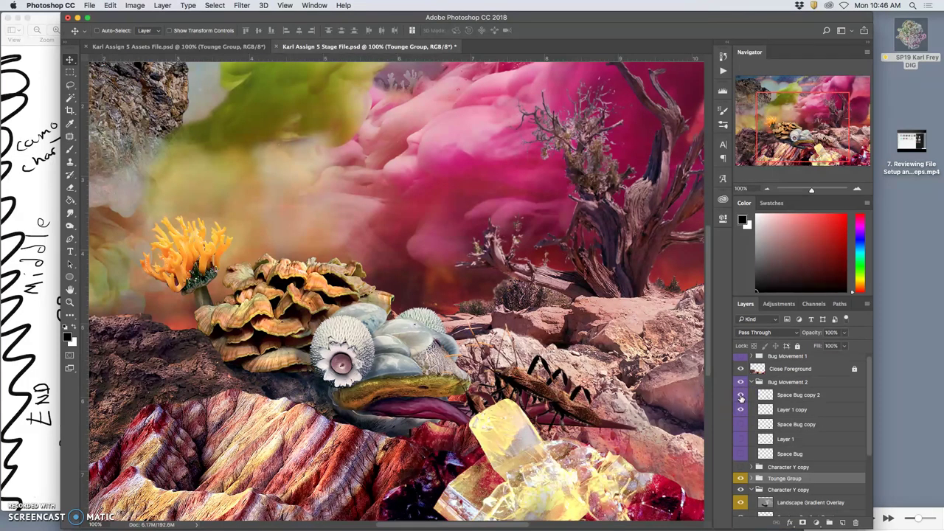
{"action": "left_click", "coordinate": [741, 397]}
{"action": "left_click", "coordinate": [800, 396]}
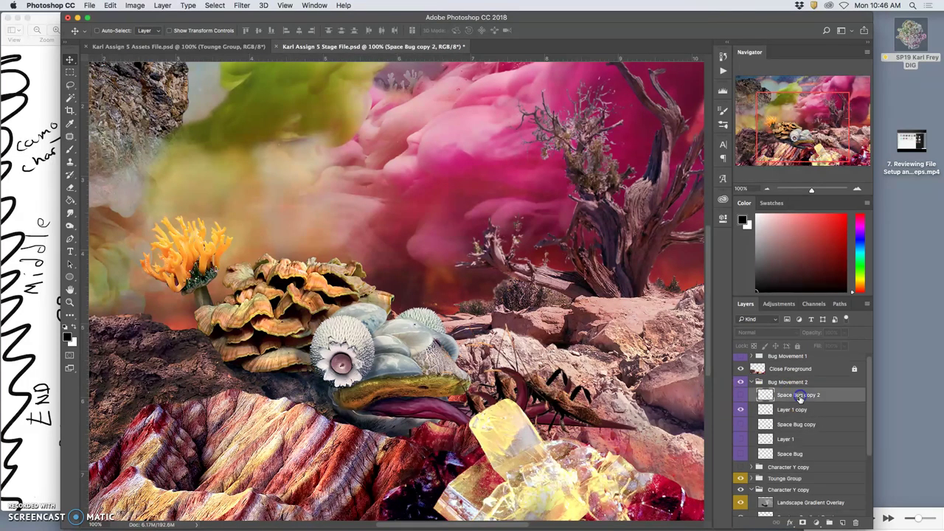
{"action": "key", "text": "Delete"}
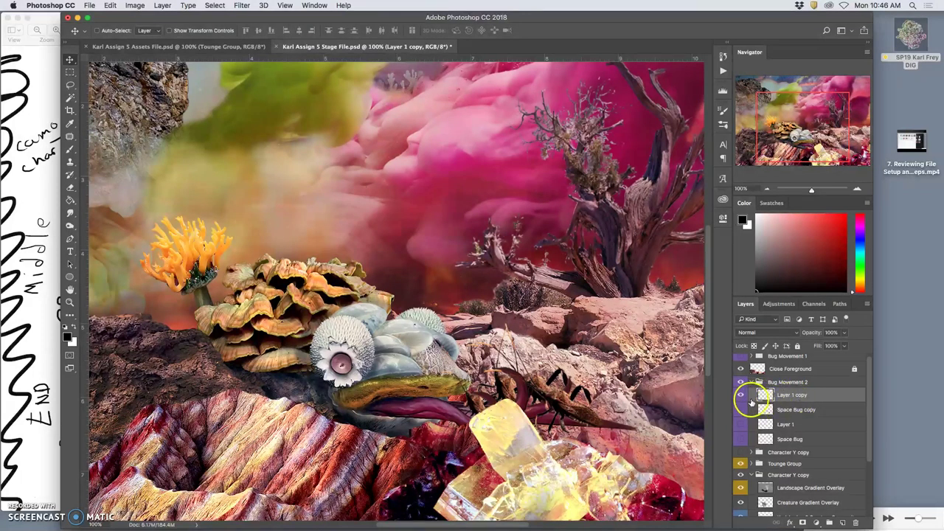
{"action": "left_click", "coordinate": [741, 397]}
{"action": "left_click", "coordinate": [741, 397]}
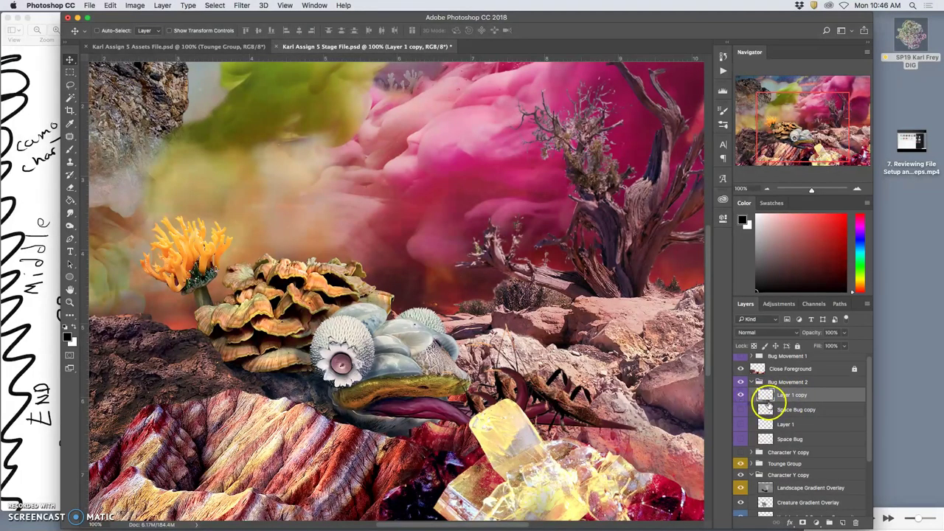
Step: Save the Stage file with the whole scene in view and collapse the Bug Movement 2 group
{"action": "key", "text": "super+minus"}
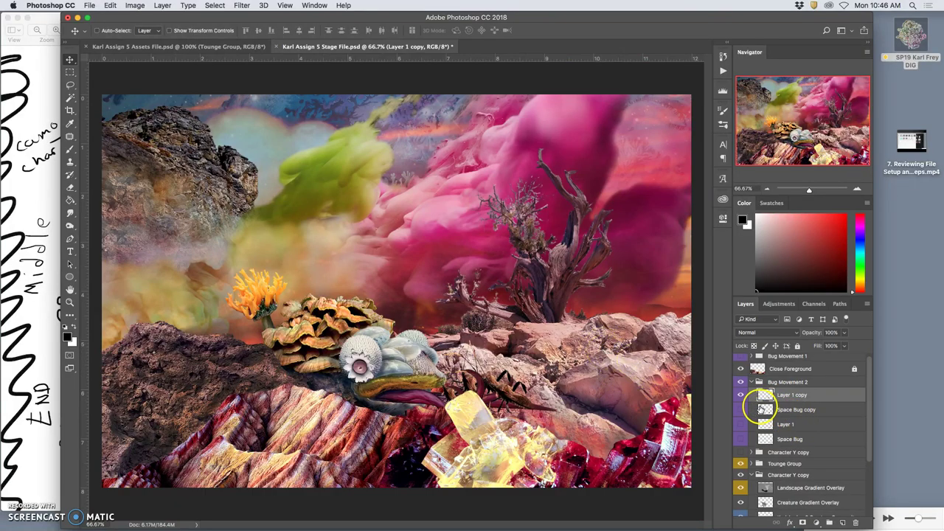
{"action": "left_click", "coordinate": [521, 198], "text": "super"}
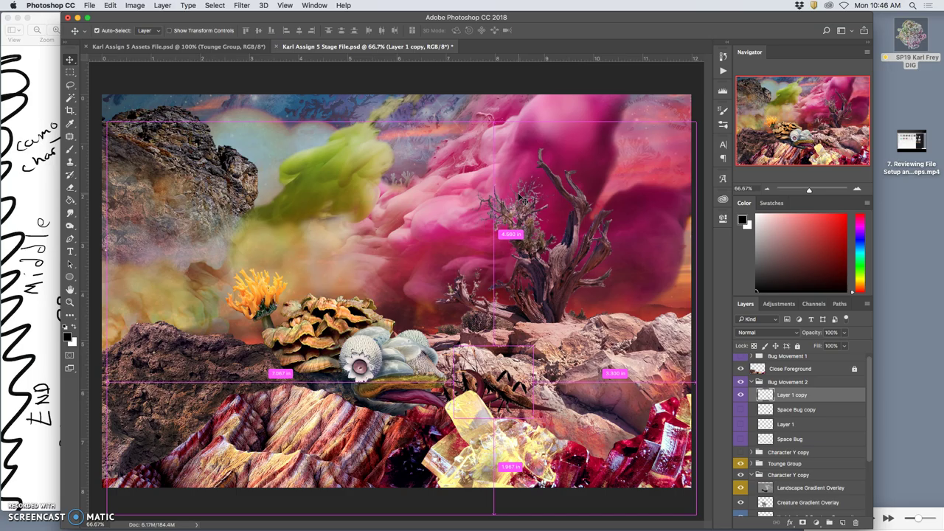
{"action": "key", "text": "super+s"}
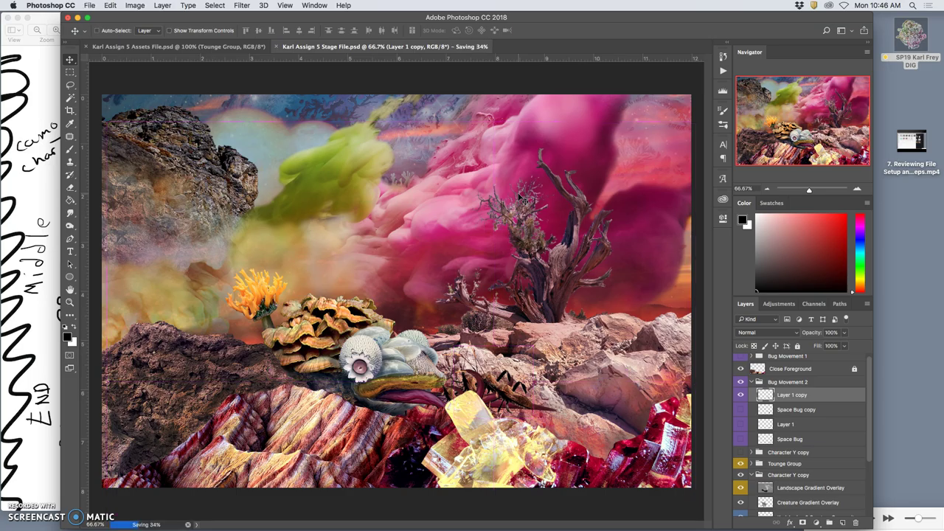
{"action": "left_click", "coordinate": [751, 382]}
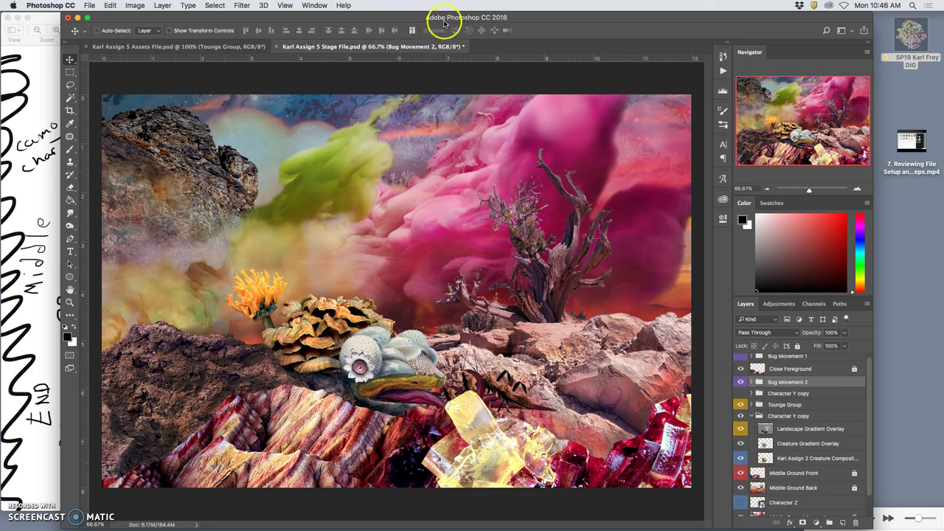
Step: Open the animation timeline and set the first frame's delay to 0.3 seconds
{"action": "left_click", "coordinate": [315, 5]}
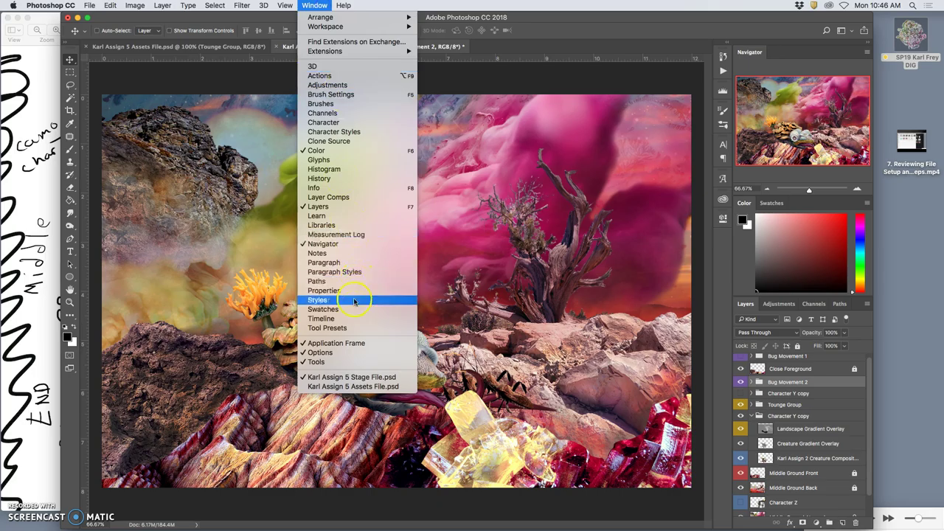
{"action": "left_click", "coordinate": [362, 318]}
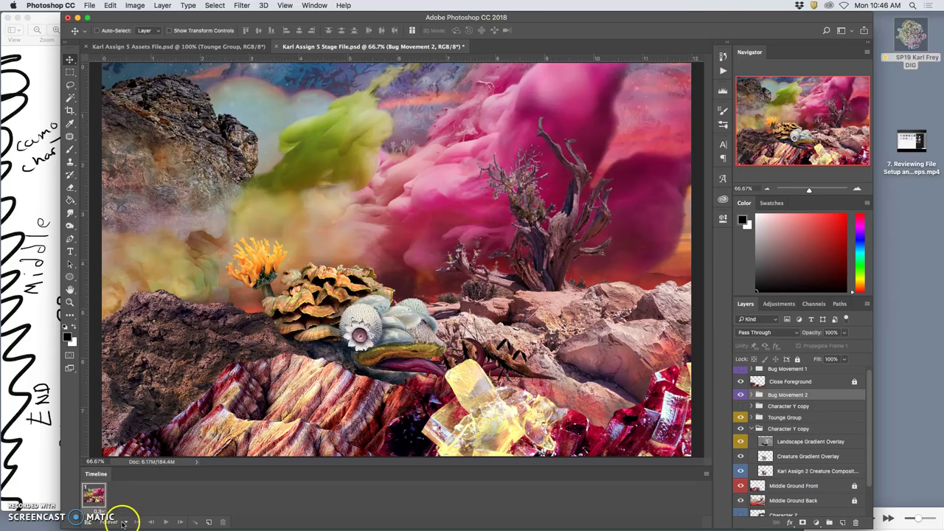
{"action": "left_click", "coordinate": [101, 511]}
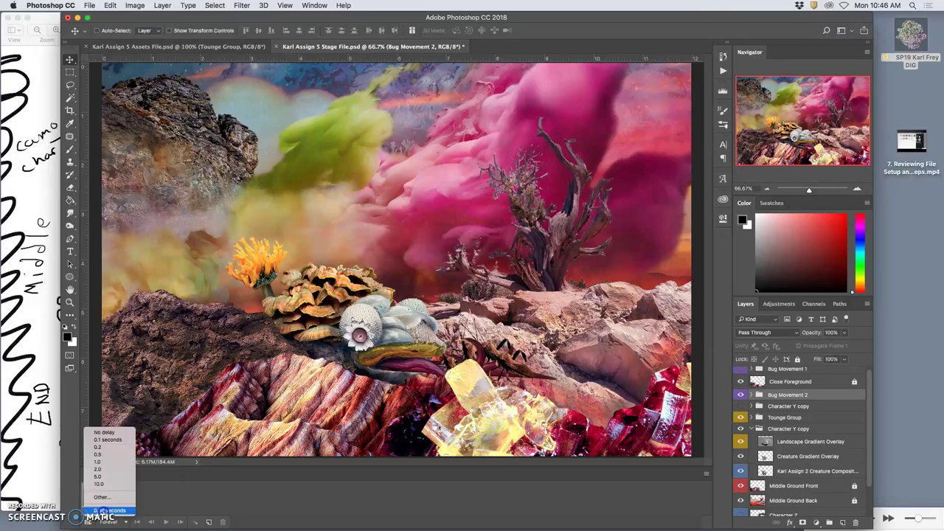
{"action": "left_click", "coordinate": [101, 497]}
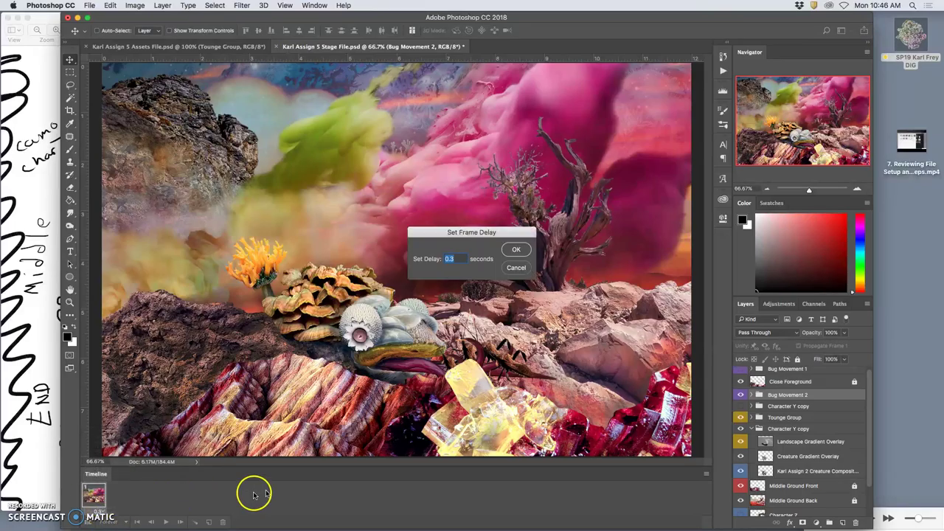
{"action": "left_click", "coordinate": [516, 250]}
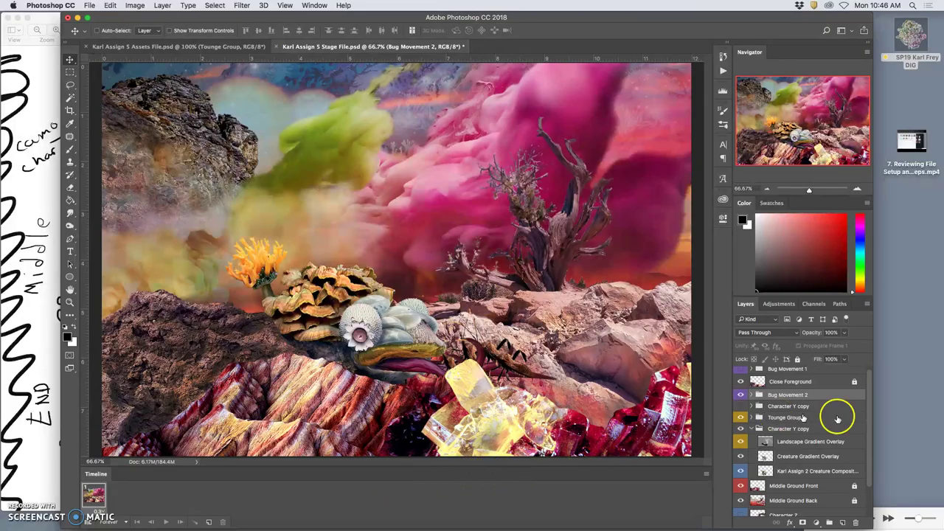
Step: Make timeline frames from the Stage file's layers and examine frames 2 to 4
{"action": "left_click_drag", "start_coordinate": [741, 381], "coordinate": [740, 394]}
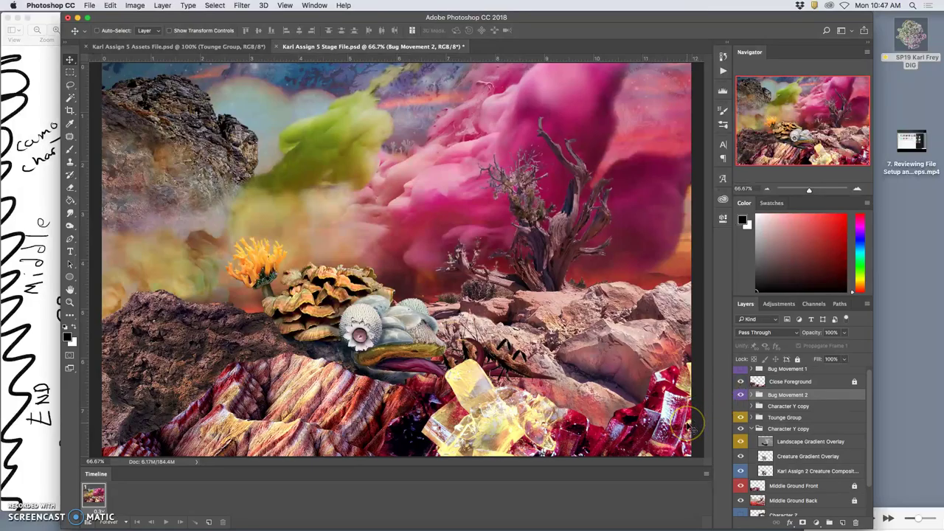
{"action": "scroll", "coordinate": [825, 482], "scroll_direction": "down", "scroll_amount": 2}
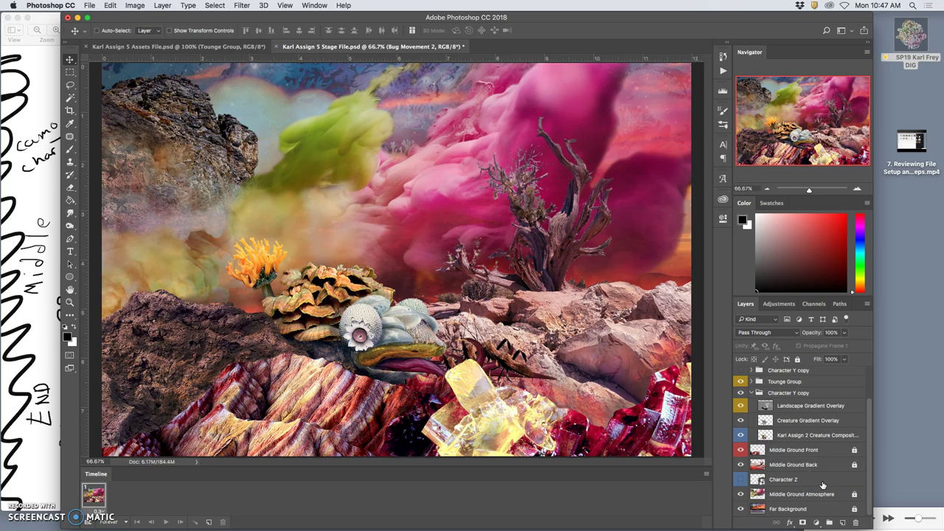
{"action": "left_click", "coordinate": [706, 476]}
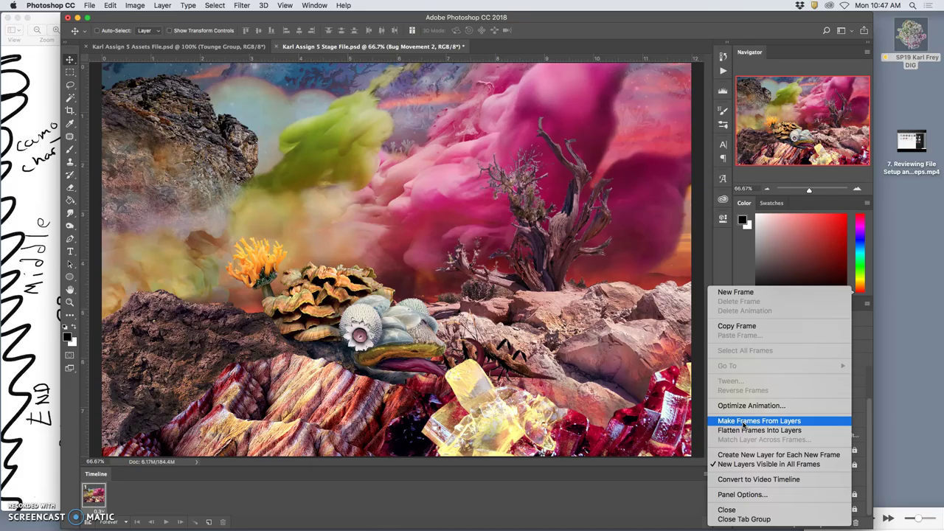
{"action": "left_click", "coordinate": [743, 421]}
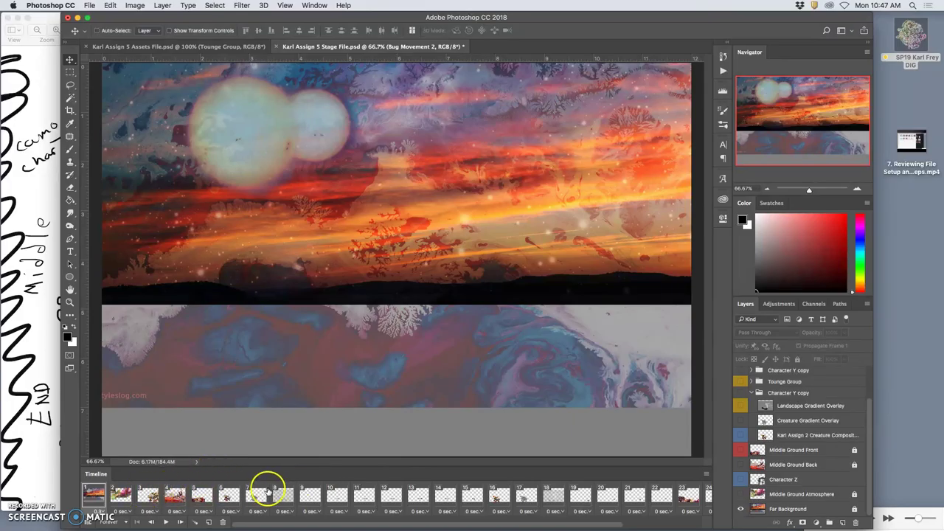
{"action": "left_click", "coordinate": [121, 494]}
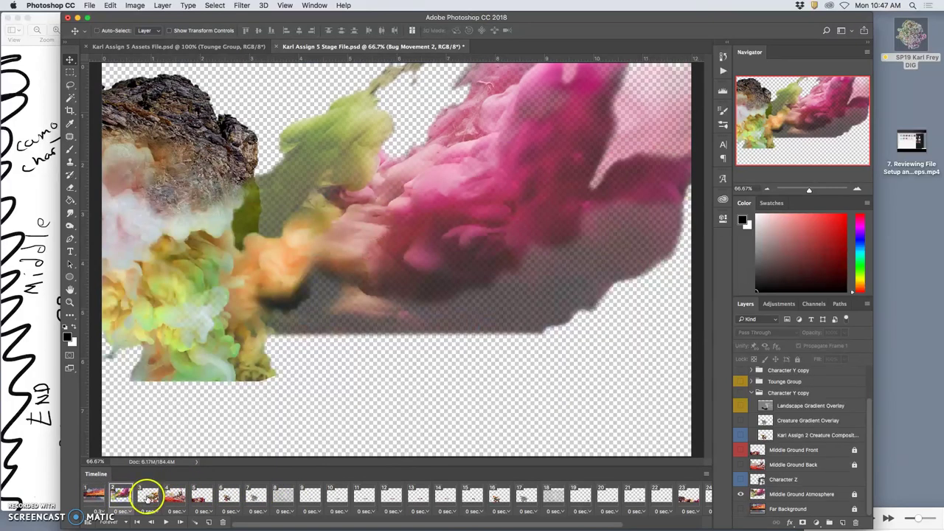
{"action": "left_click", "coordinate": [147, 496]}
{"action": "left_click", "coordinate": [177, 495]}
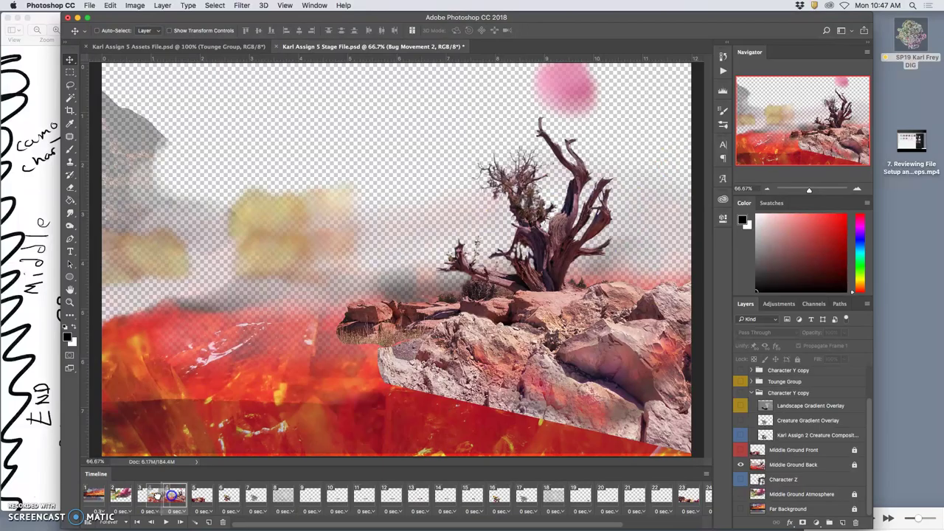
{"action": "left_click", "coordinate": [146, 497]}
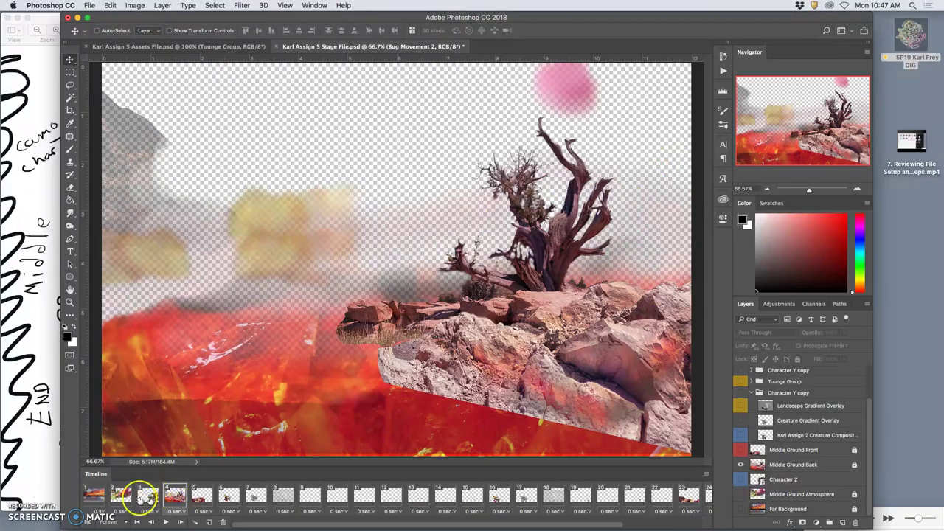
Step: In frame 1, show the Middle Ground Atmosphere, Middle Ground Back and Middle Ground Front layers
{"action": "left_click", "coordinate": [95, 492]}
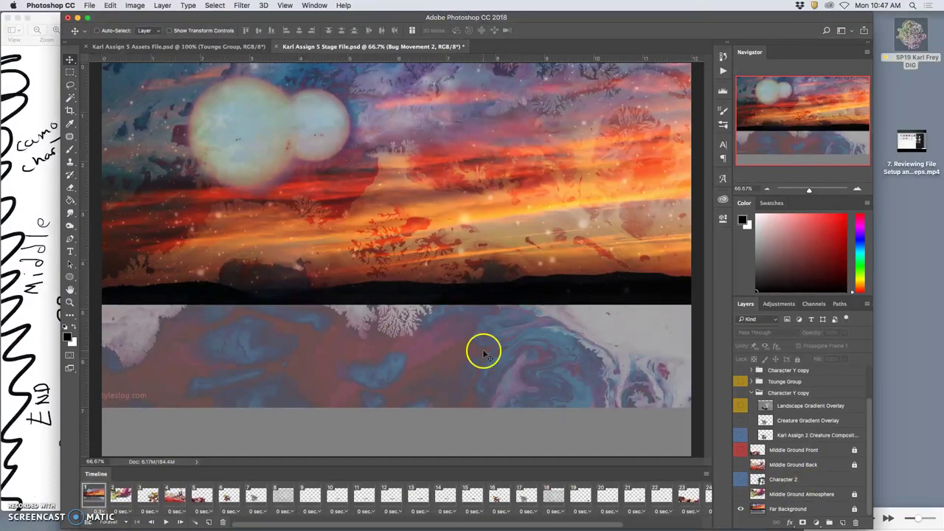
{"action": "left_click", "coordinate": [741, 495]}
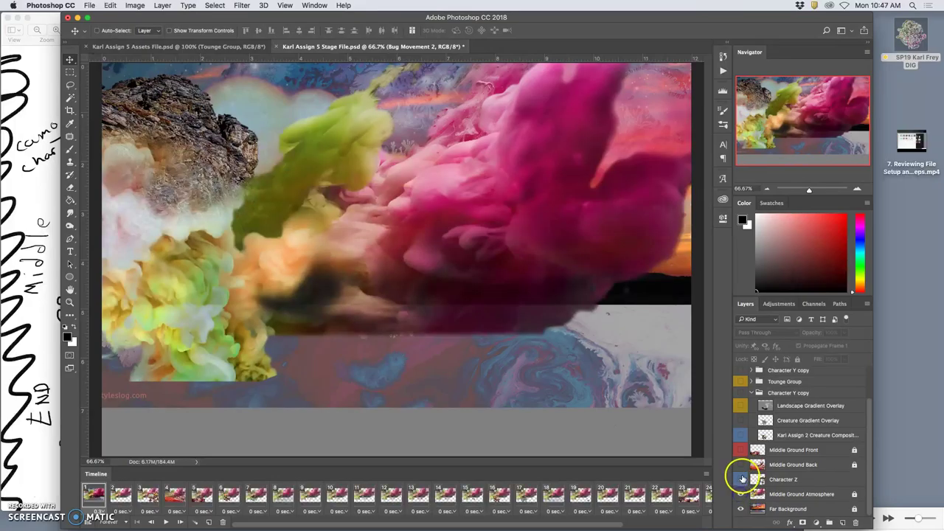
{"action": "left_click", "coordinate": [741, 464]}
{"action": "left_click", "coordinate": [740, 450]}
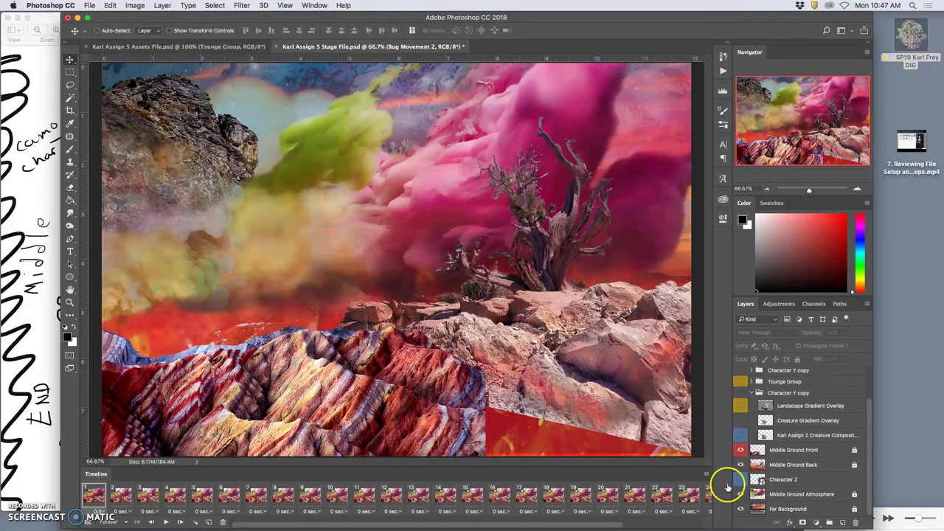
{"action": "scroll", "coordinate": [754, 495], "scroll_direction": "up", "scroll_amount": 1}
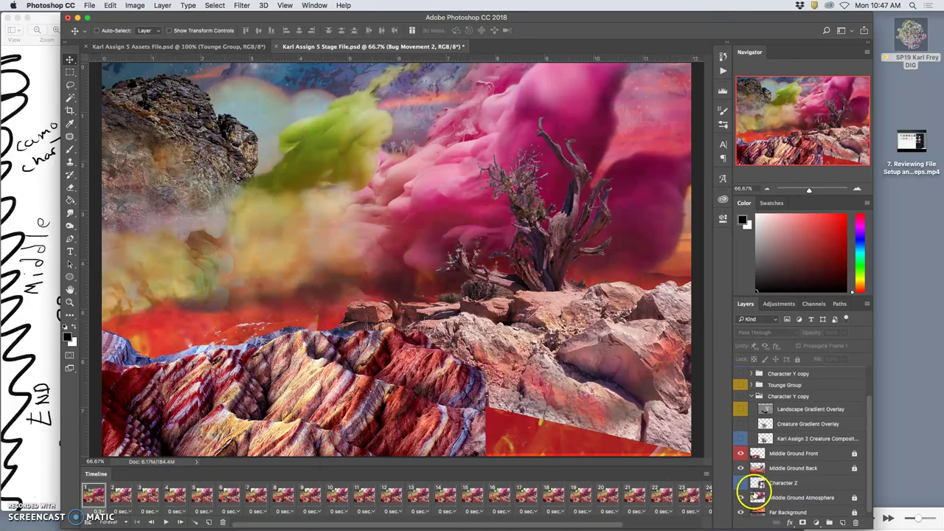
{"action": "scroll", "coordinate": [744, 485], "scroll_direction": "up", "scroll_amount": 1}
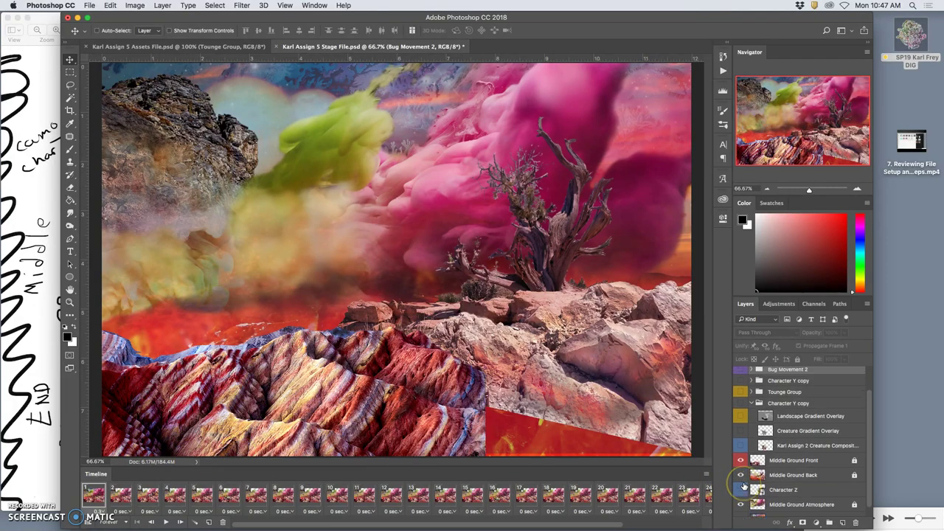
Step: Show Character Z plus the creature composite and both gradient overlays in the lower Character Y copy group
{"action": "left_click", "coordinate": [740, 445]}
{"action": "left_click", "coordinate": [740, 490]}
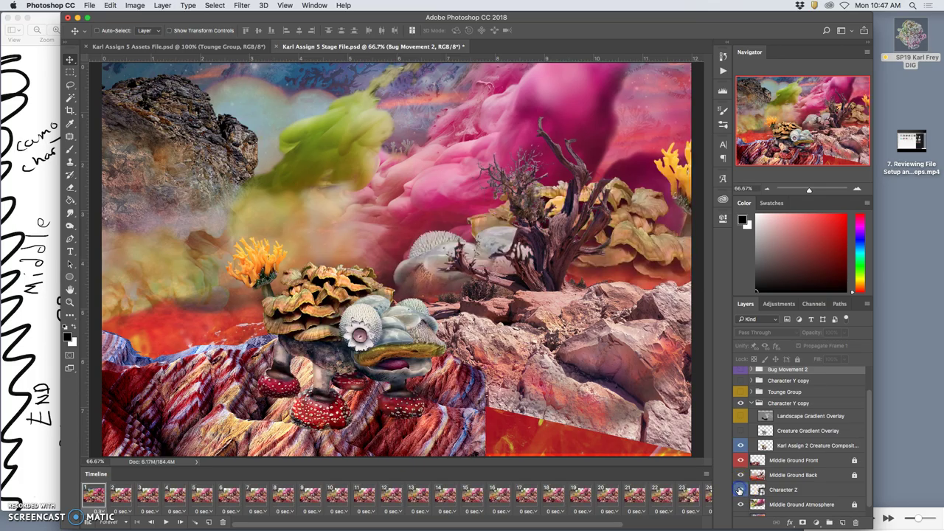
{"action": "scroll", "coordinate": [740, 490], "scroll_direction": "up", "scroll_amount": 3}
{"action": "left_click", "coordinate": [740, 444]}
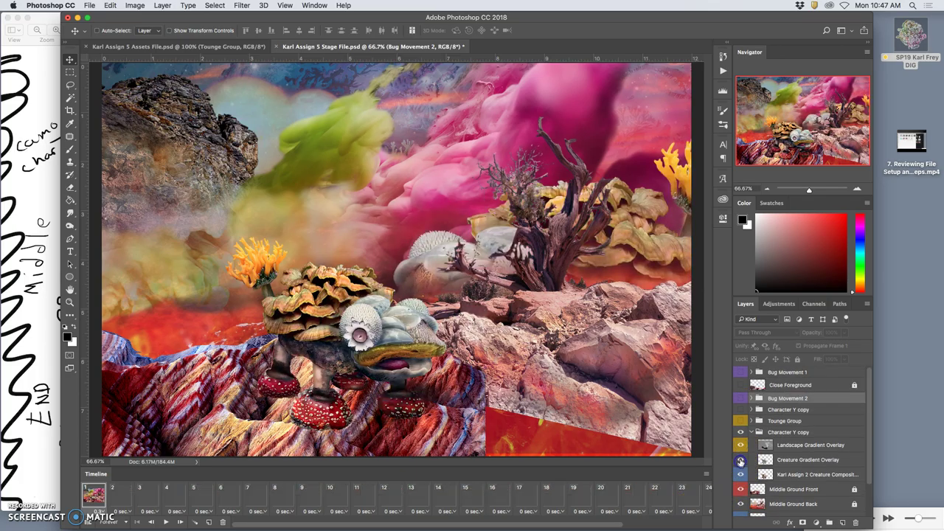
Step: Show Close Foreground and switch visibility from the lower Character Y copy group to the upper one
{"action": "left_click", "coordinate": [741, 432]}
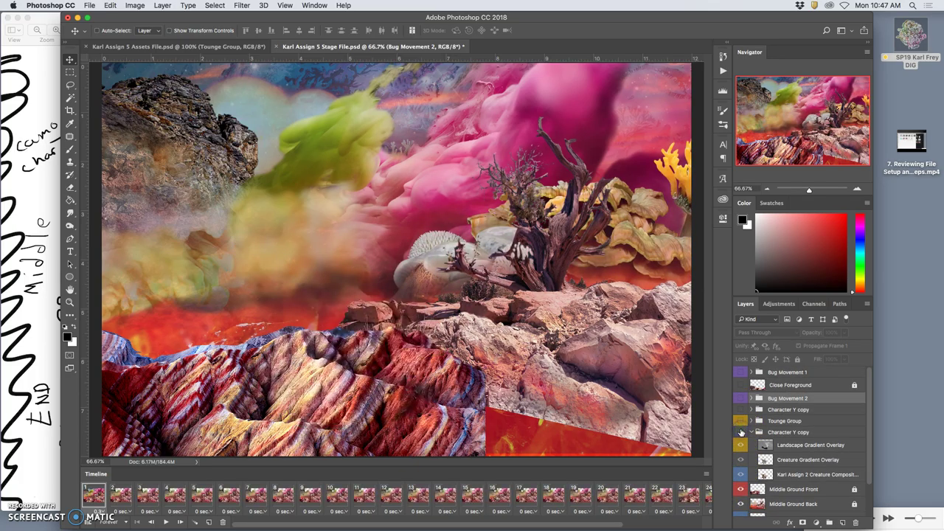
{"action": "left_click", "coordinate": [741, 385]}
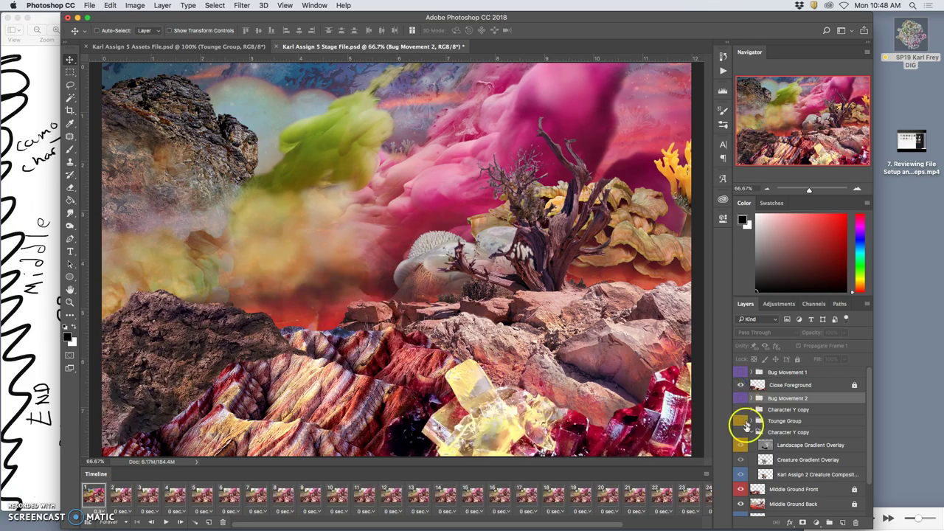
{"action": "left_click", "coordinate": [742, 433]}
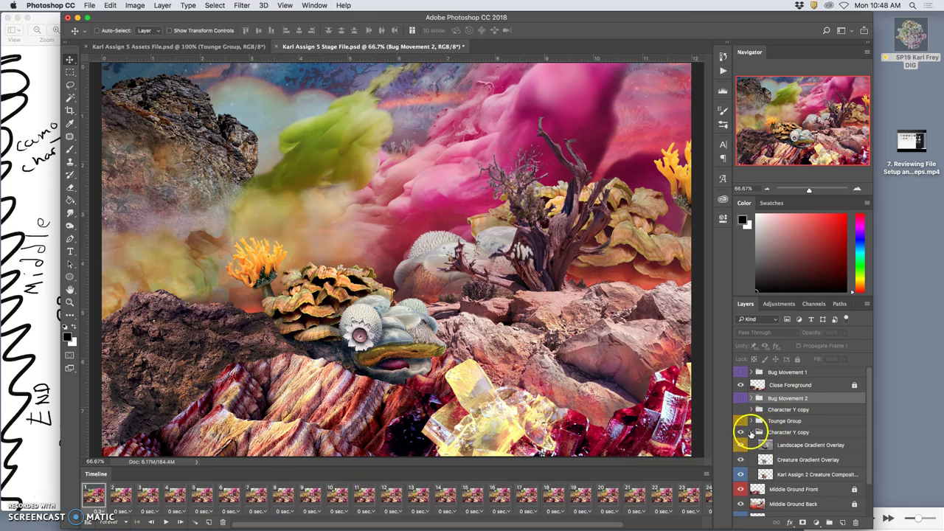
{"action": "left_click", "coordinate": [752, 433]}
{"action": "left_click", "coordinate": [752, 433]}
{"action": "left_click", "coordinate": [741, 433]}
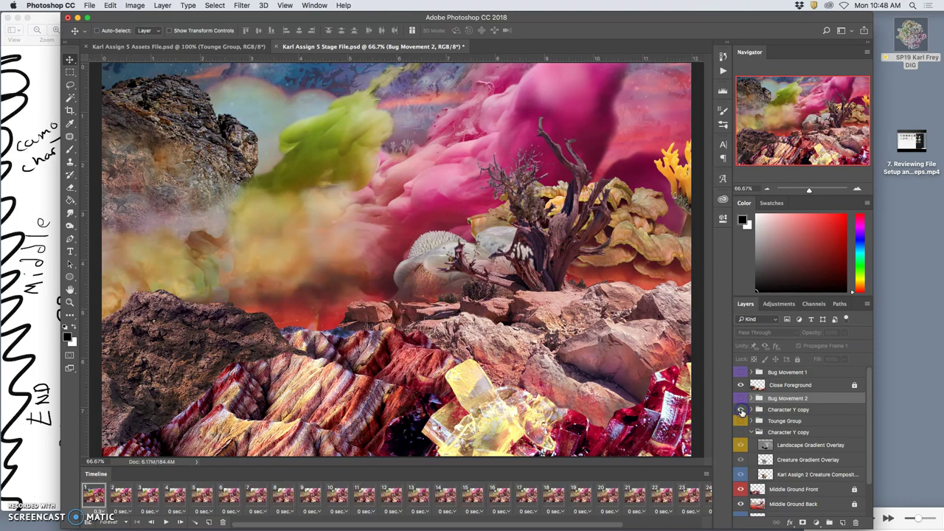
Step: Expand the upper Character Y copy group and show its creature composite, Creature Gradient Overlay and Landscape Gradient Overlay
{"action": "left_click", "coordinate": [751, 410]}
{"action": "left_click", "coordinate": [750, 410]}
{"action": "left_click", "coordinate": [751, 410]}
{"action": "left_click", "coordinate": [745, 451]}
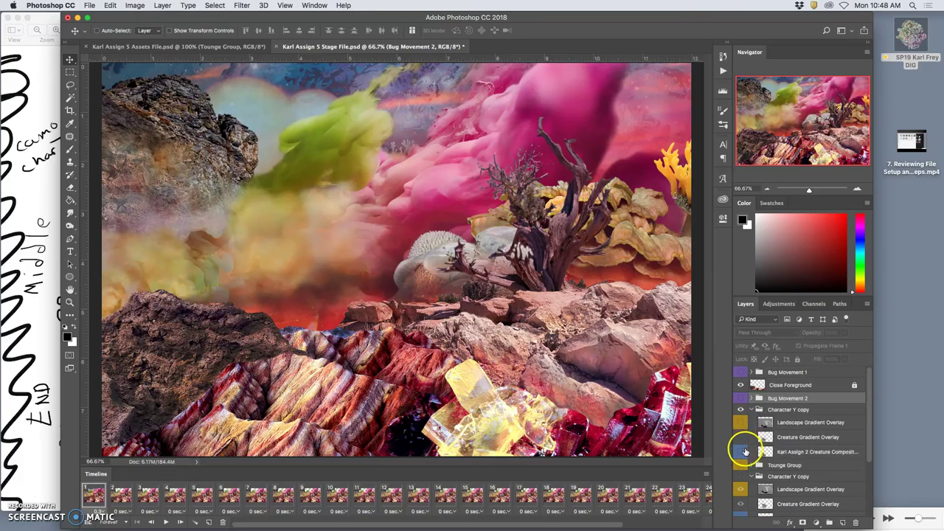
{"action": "left_click", "coordinate": [741, 437]}
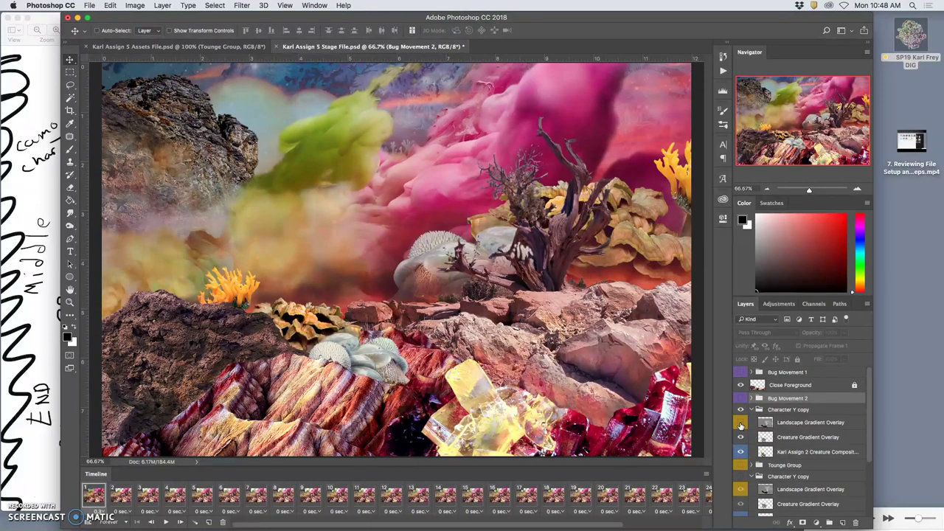
{"action": "left_click", "coordinate": [740, 423]}
{"action": "left_click", "coordinate": [740, 423]}
{"action": "left_click", "coordinate": [740, 423]}
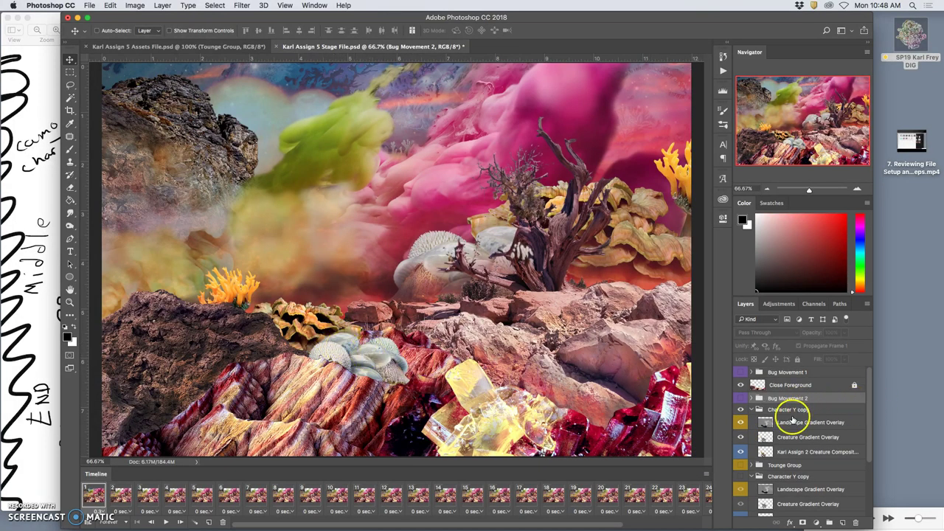
{"action": "scroll", "coordinate": [792, 421], "scroll_direction": "down", "scroll_amount": 1}
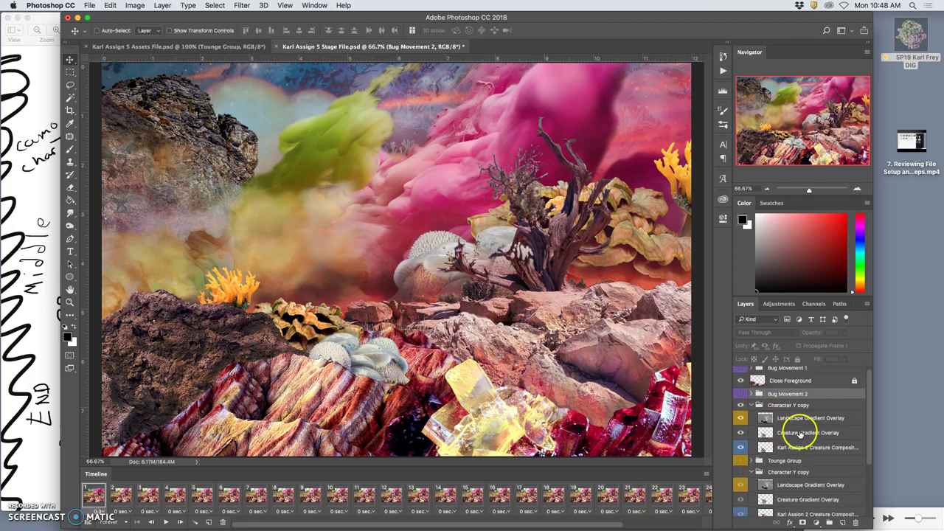
{"action": "scroll", "coordinate": [752, 439], "scroll_direction": "up", "scroll_amount": 1}
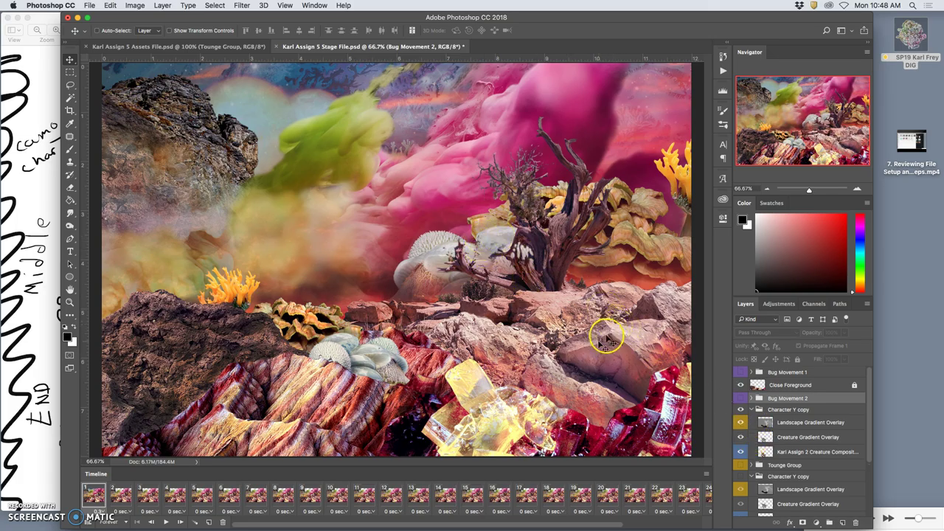
Step: Set the delay of frames 2 through 28 to 0.3 seconds
{"action": "left_click", "coordinate": [120, 496]}
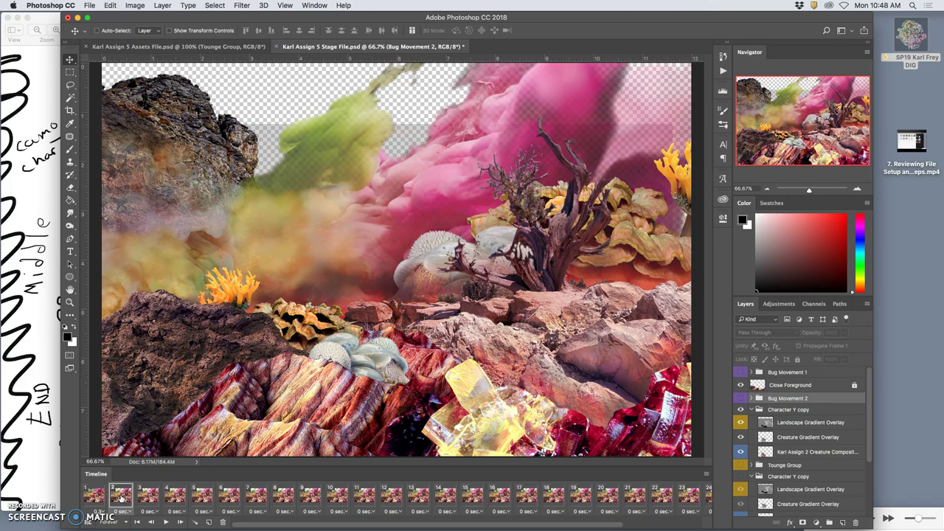
{"action": "scroll", "coordinate": [484, 501], "scroll_direction": "right", "scroll_amount": 5}
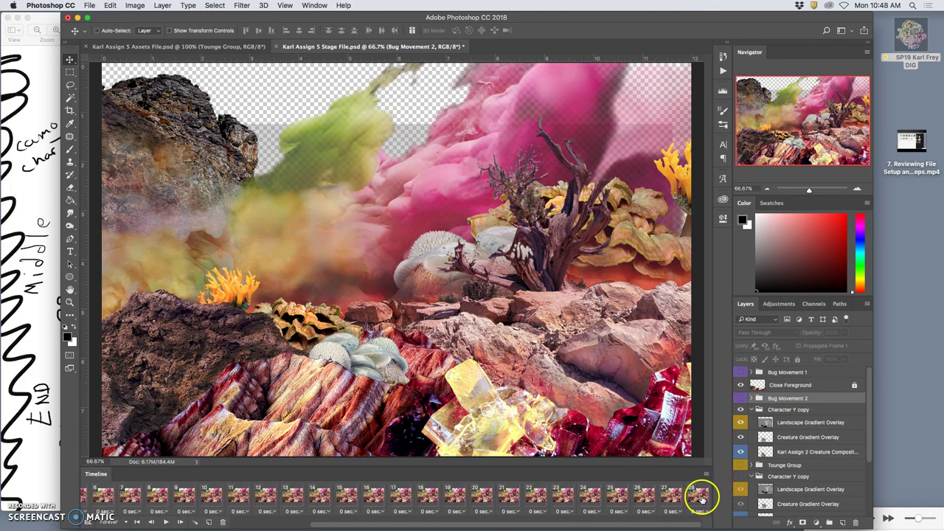
{"action": "left_click", "coordinate": [700, 497], "text": "shift"}
{"action": "left_click", "coordinate": [701, 511]}
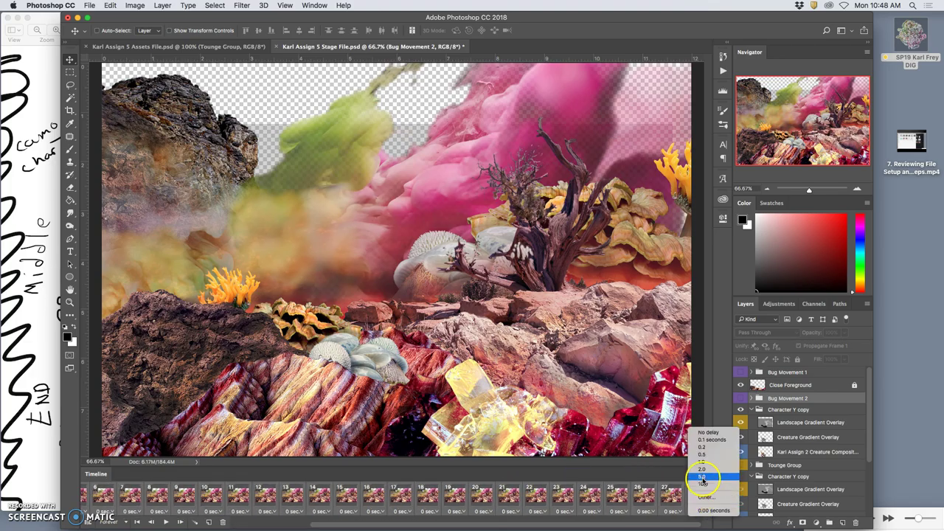
{"action": "left_click", "coordinate": [704, 497]}
{"action": "type", "text": ".3"}
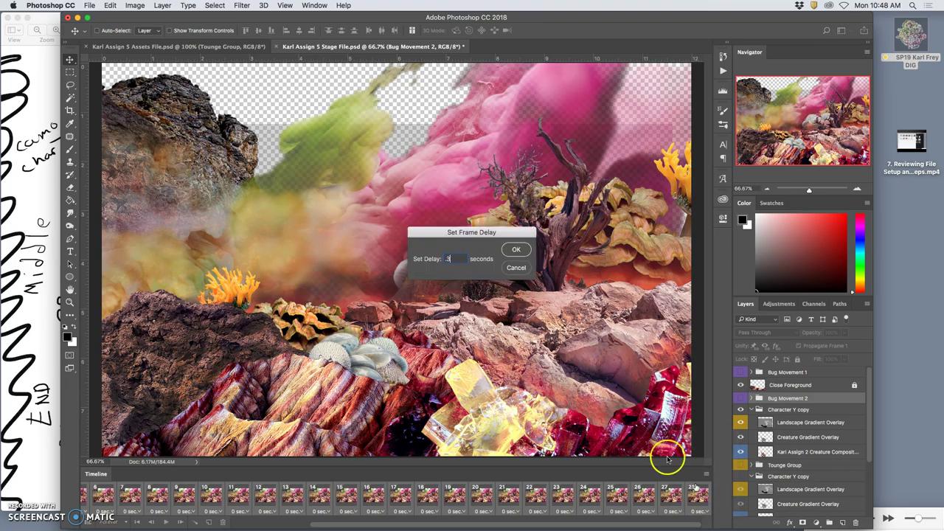
{"action": "left_click", "coordinate": [514, 250]}
{"action": "scroll", "coordinate": [358, 506], "scroll_direction": "left", "scroll_amount": 5}
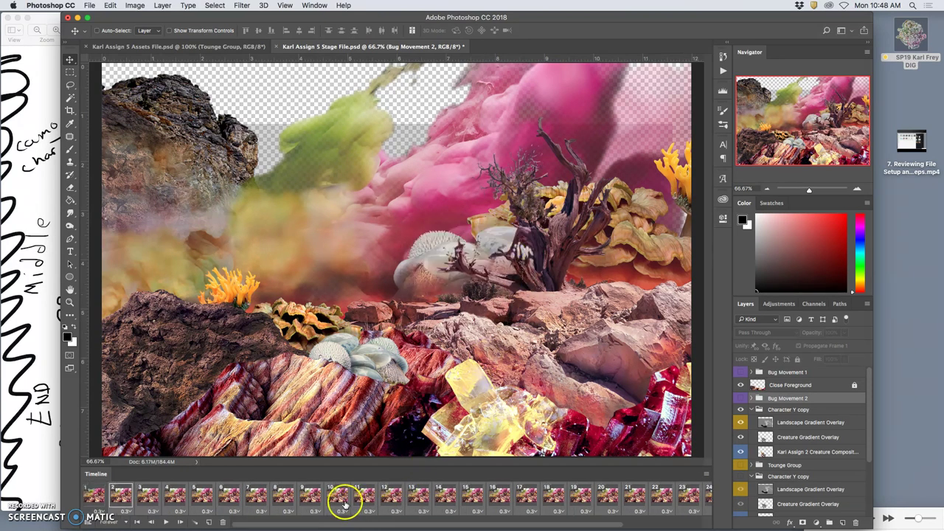
Step: Show the Far Background layer in the frames from frame 2 onward
{"action": "left_click", "coordinate": [140, 493]}
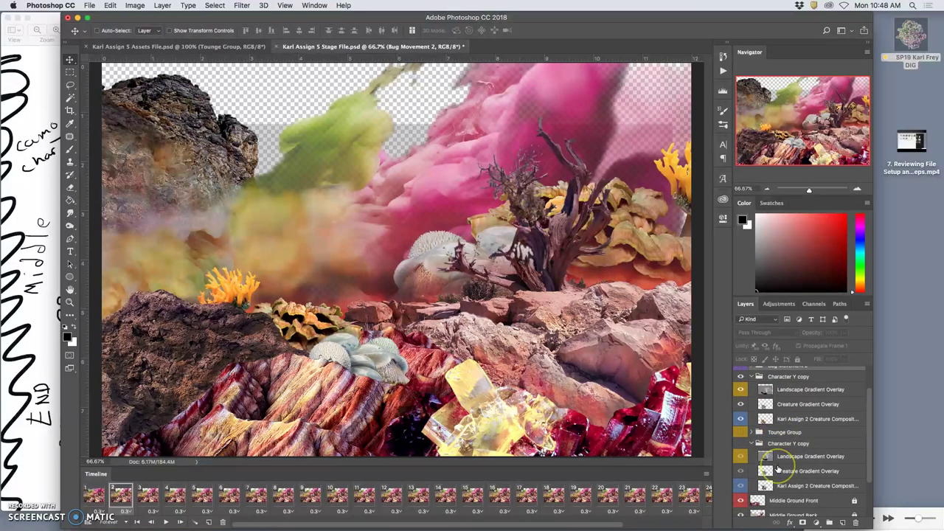
{"action": "left_click", "coordinate": [762, 418]}
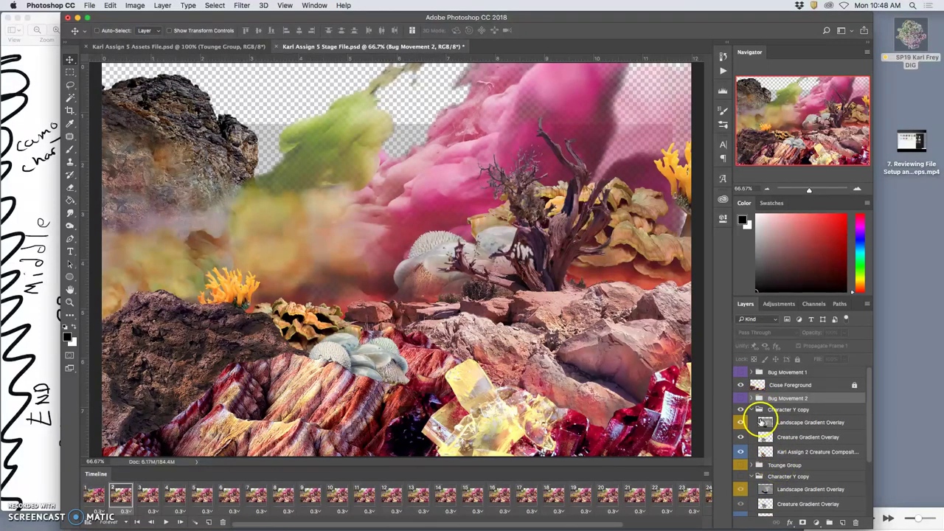
{"action": "scroll", "coordinate": [763, 419], "scroll_direction": "down", "scroll_amount": 2}
{"action": "scroll", "coordinate": [762, 427], "scroll_direction": "down", "scroll_amount": 2}
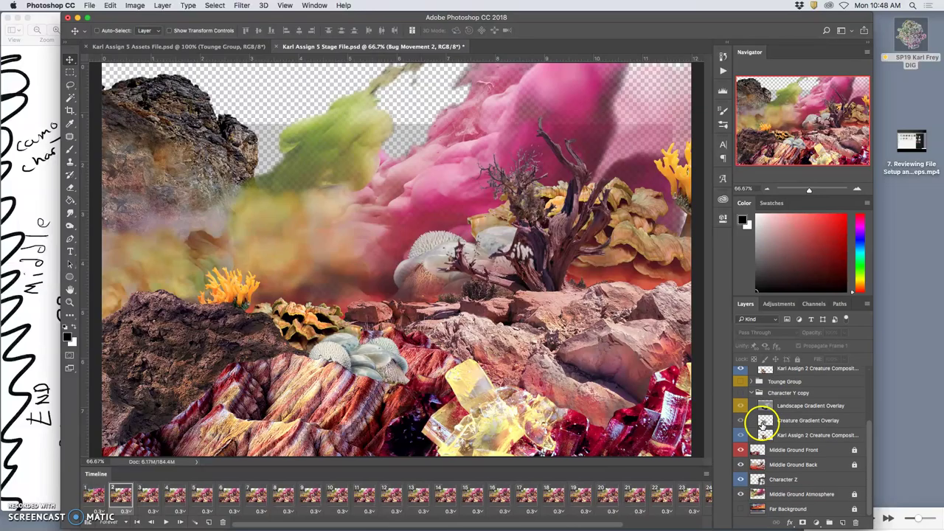
{"action": "left_click", "coordinate": [740, 508]}
{"action": "scroll", "coordinate": [516, 496], "scroll_direction": "right", "scroll_amount": 3}
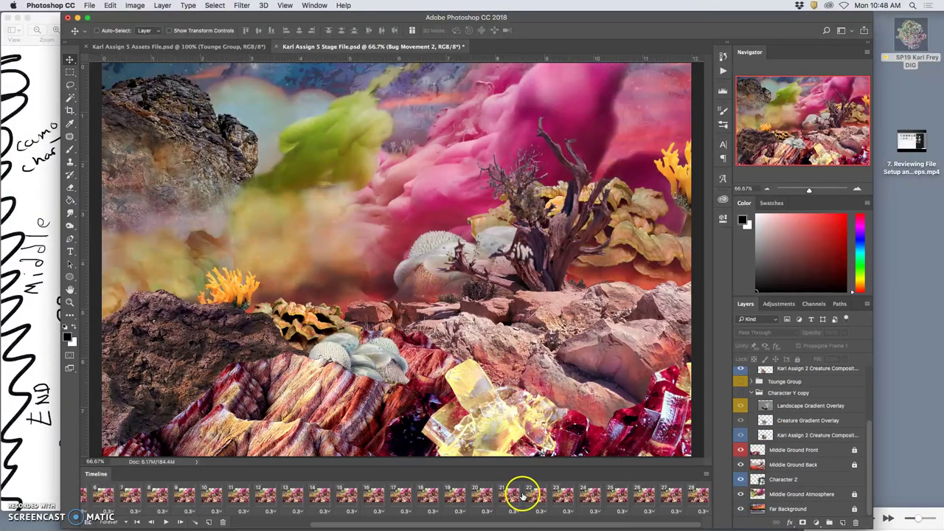
{"action": "left_click_drag", "start_coordinate": [703, 503], "coordinate": [606, 498]}
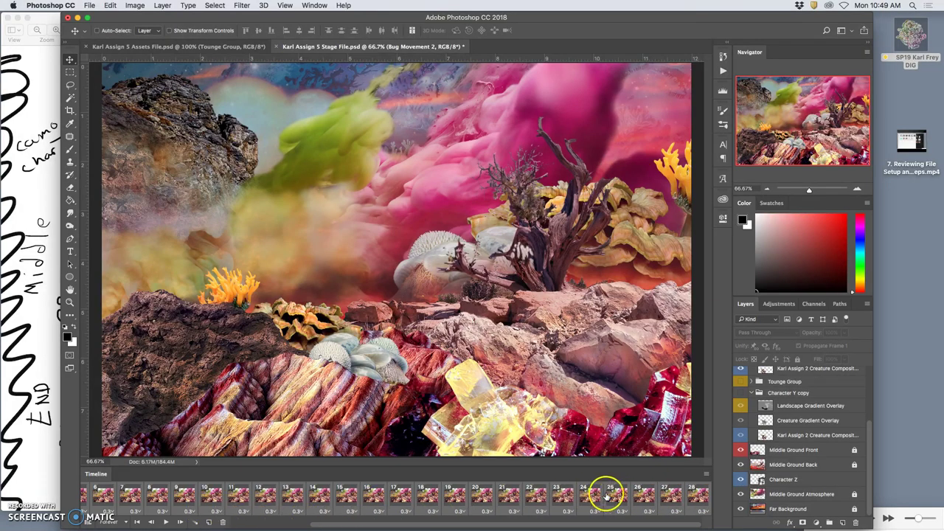
{"action": "left_click", "coordinate": [741, 509]}
{"action": "left_click", "coordinate": [740, 508]}
{"action": "left_click_drag", "start_coordinate": [496, 488], "coordinate": [117, 500]}
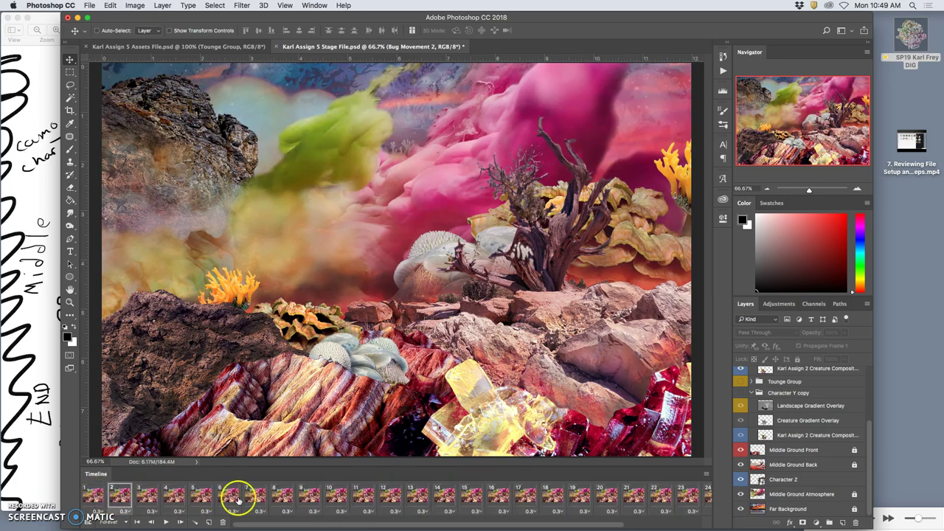
Step: Expand the Bug Movement 1 group, show its Space Bug layer in frame 2 and its Layer 1 in frame 3
{"action": "scroll", "coordinate": [775, 447], "scroll_direction": "up", "scroll_amount": 5}
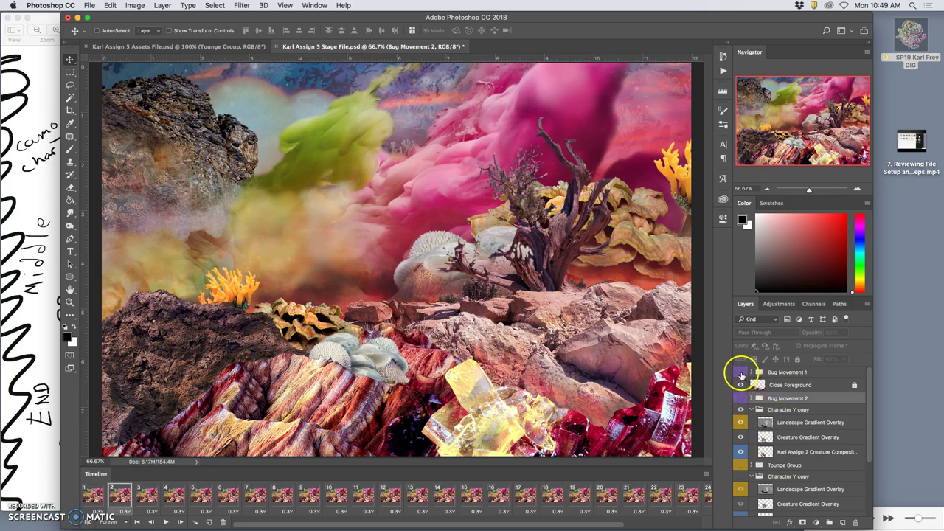
{"action": "left_click", "coordinate": [751, 372]}
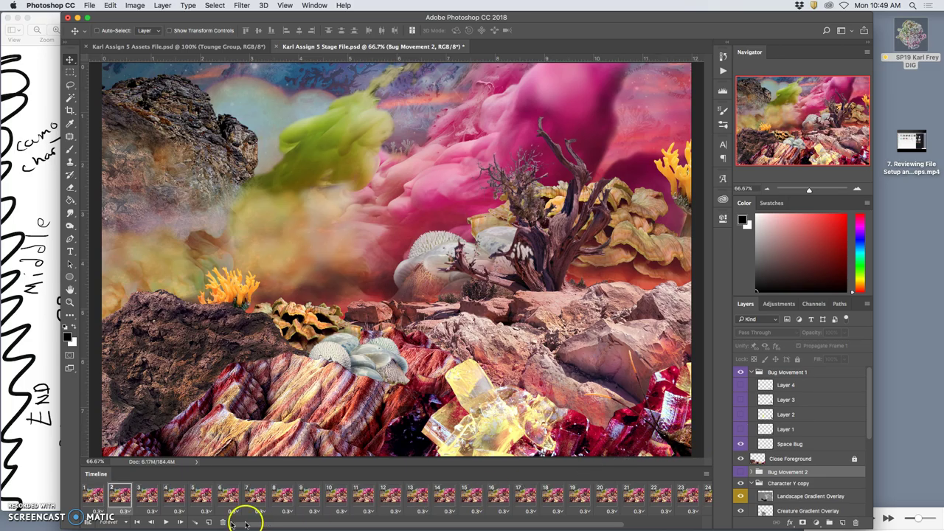
{"action": "left_click", "coordinate": [145, 495]}
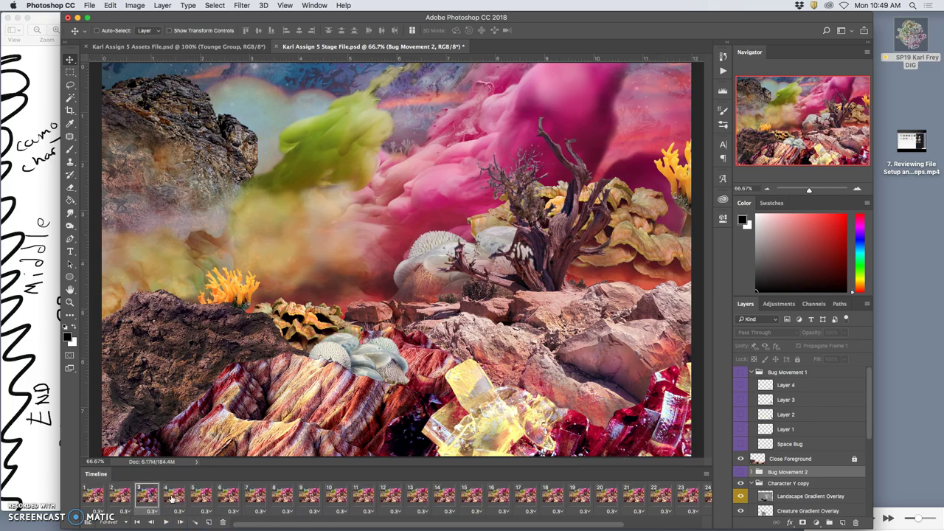
{"action": "left_click", "coordinate": [742, 428]}
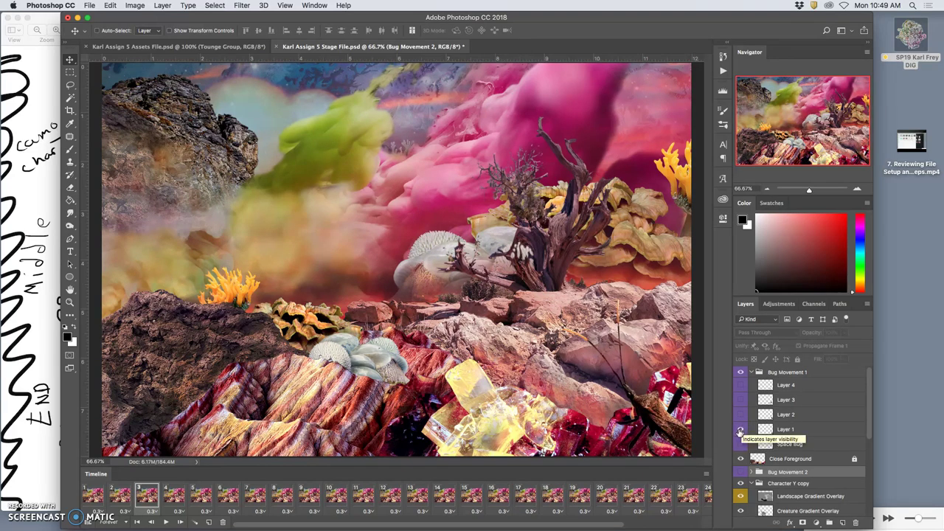
Step: From the Bug Movement 1 group, show Layer 2 in frame 4, Layer 3 in frame 5 and Layer 4 in frame 6
{"action": "left_click", "coordinate": [174, 496]}
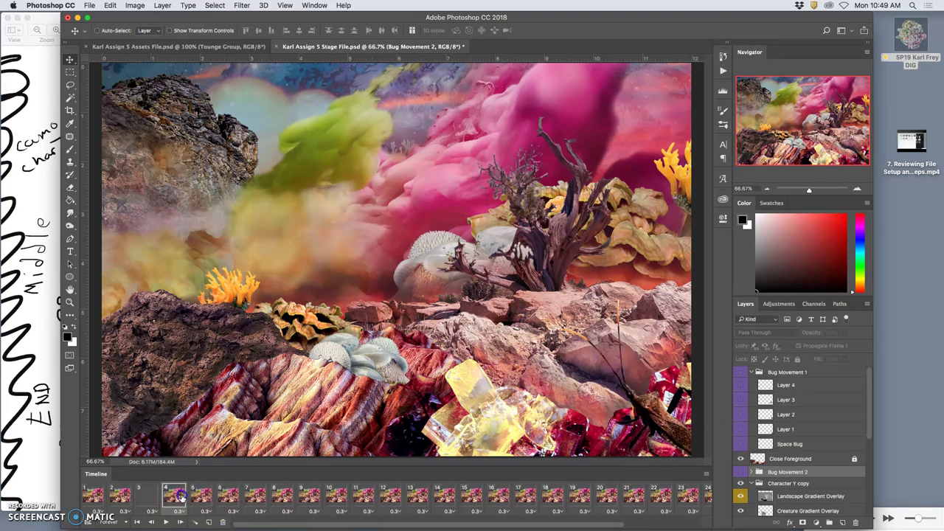
{"action": "left_click", "coordinate": [740, 417]}
{"action": "left_click", "coordinate": [201, 492]}
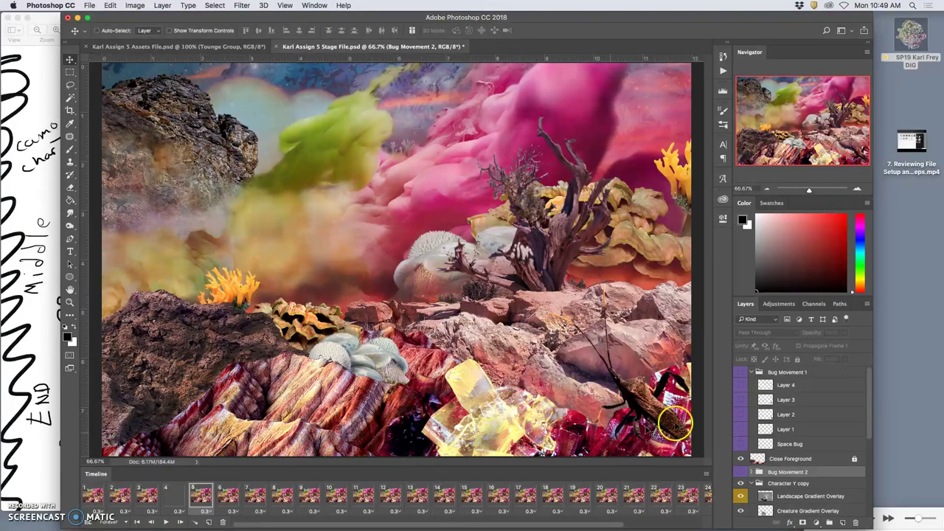
{"action": "left_click", "coordinate": [740, 400]}
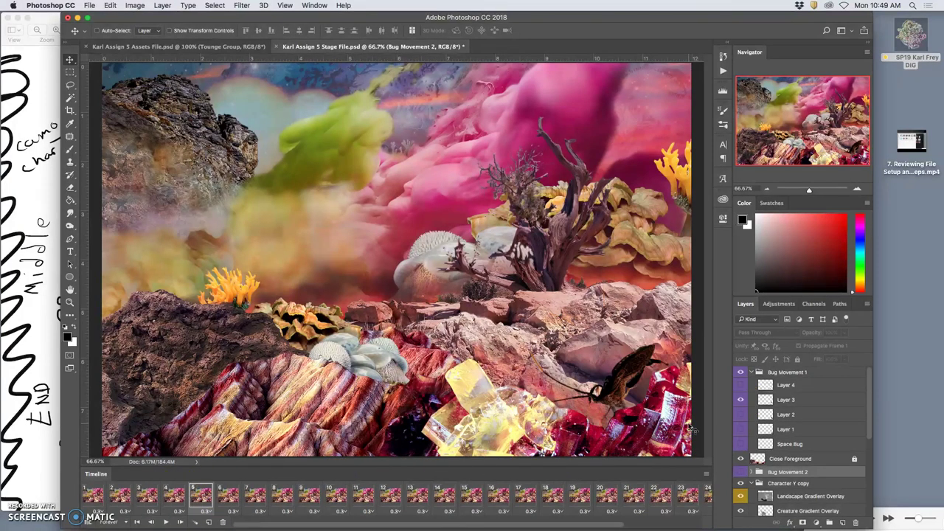
{"action": "left_click", "coordinate": [229, 495]}
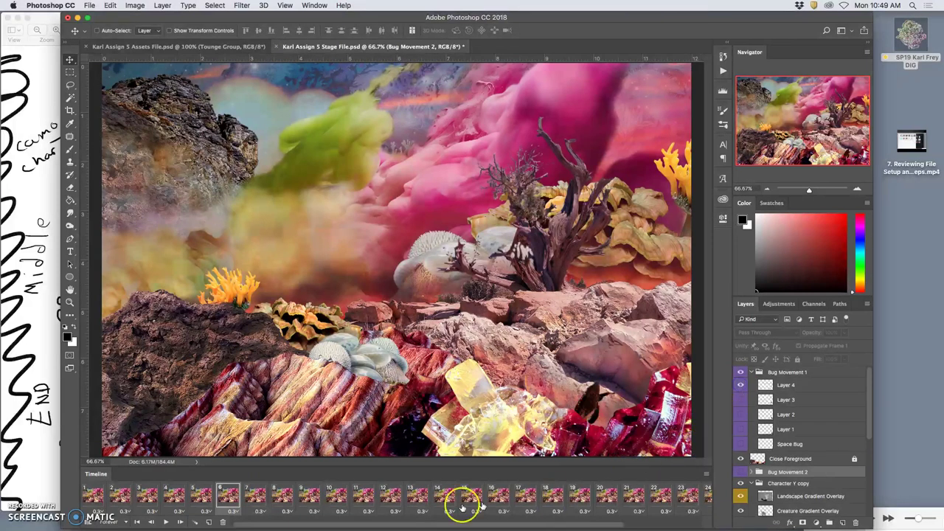
Step: Collapse Bug Movement 1 and expand Bug Movement 2, showing its Space Bug layer in frame 8 and its Layer 1 in frame 9
{"action": "left_click", "coordinate": [258, 499]}
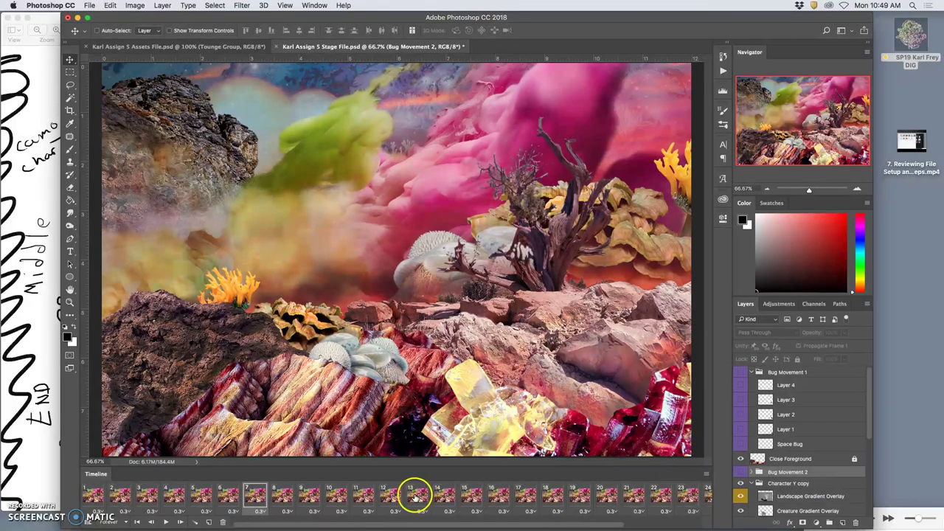
{"action": "left_click", "coordinate": [284, 495]}
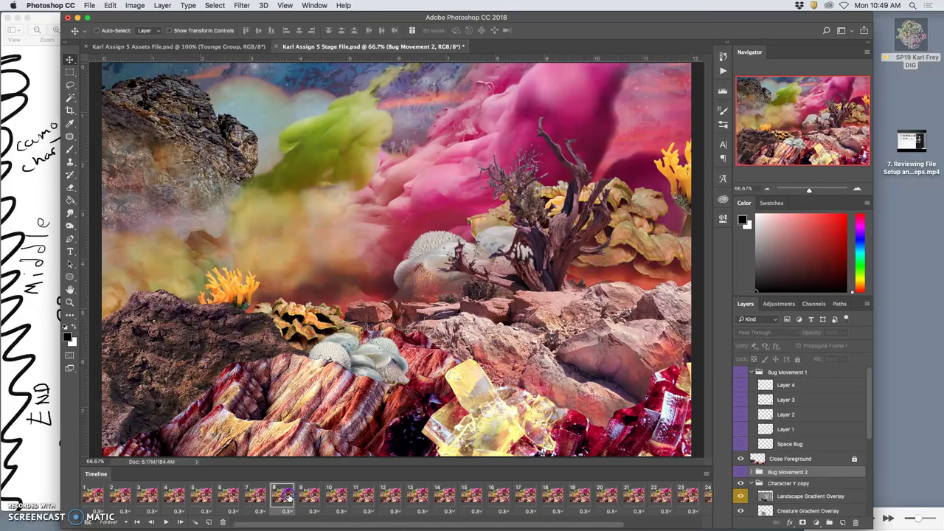
{"action": "left_click", "coordinate": [752, 373]}
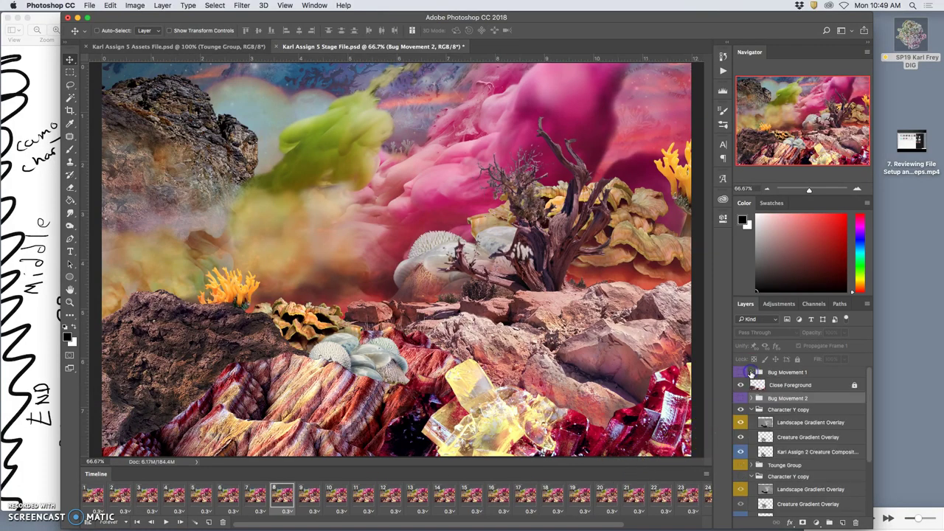
{"action": "left_click", "coordinate": [752, 399]}
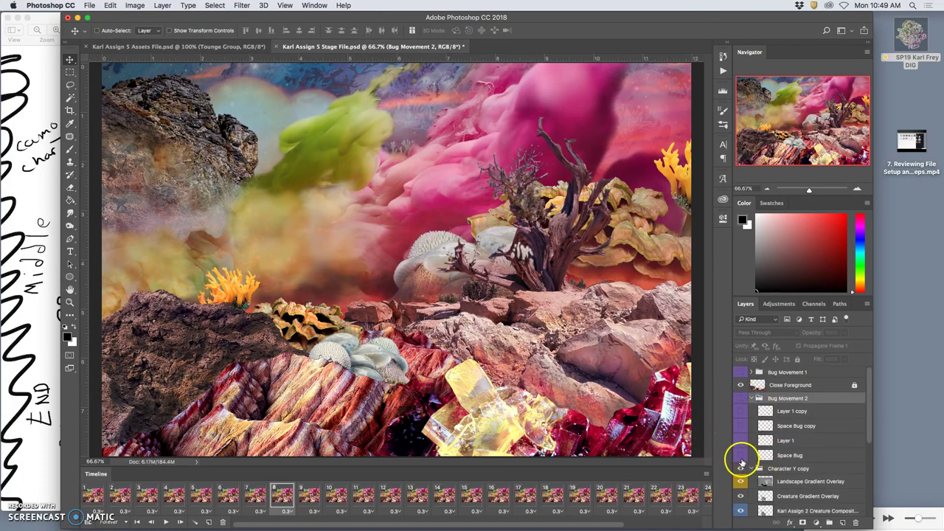
{"action": "left_click", "coordinate": [741, 455]}
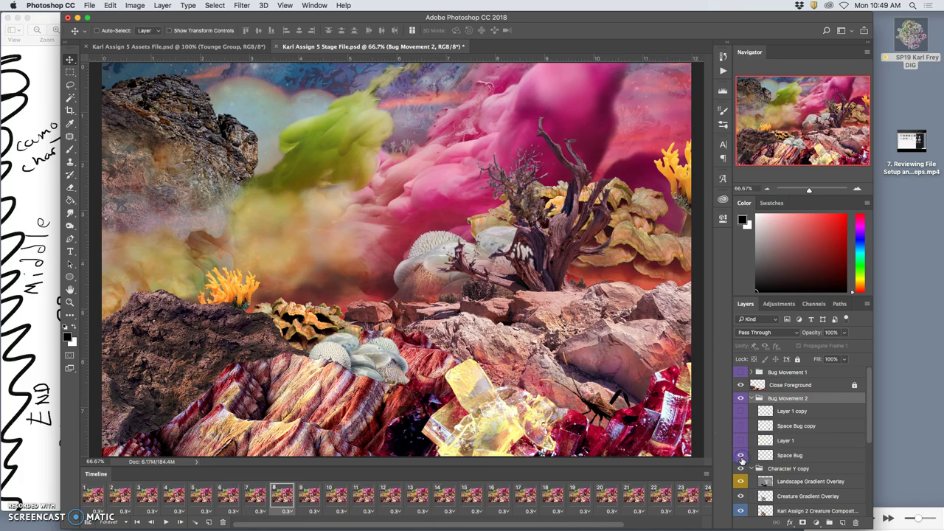
{"action": "left_click", "coordinate": [311, 495]}
{"action": "left_click", "coordinate": [741, 441]}
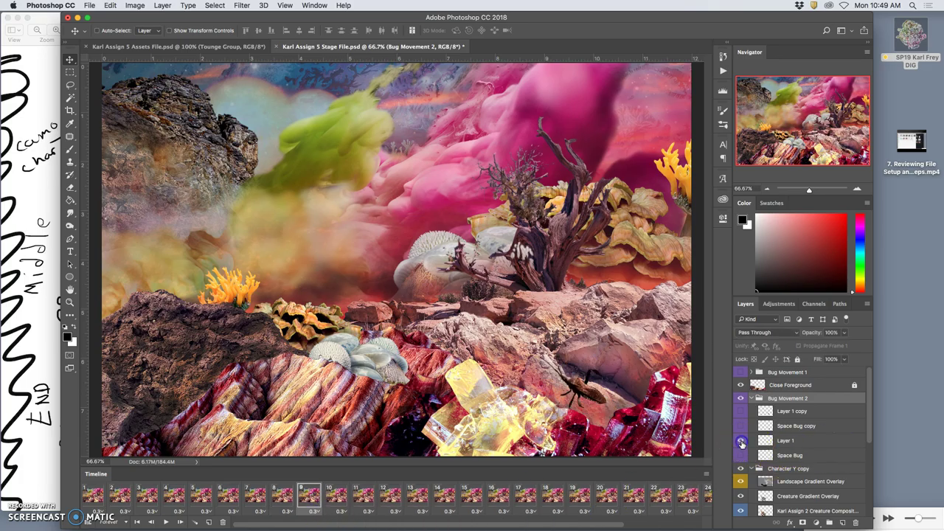
Step: From the Bug Movement 2 group, show Space Bug copy in frames 10 and 11 and Layer 1 copy in frame 12
{"action": "left_click", "coordinate": [337, 495]}
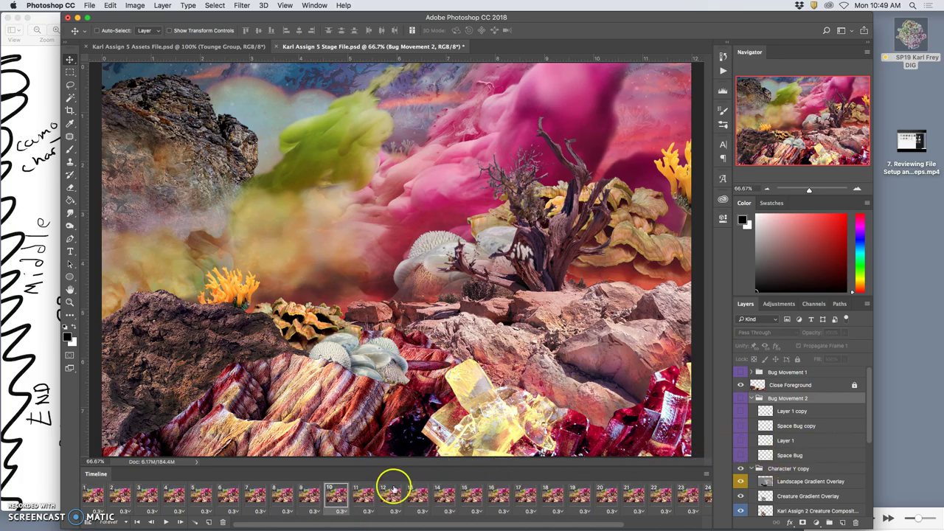
{"action": "left_click", "coordinate": [741, 426]}
{"action": "left_click", "coordinate": [364, 496]}
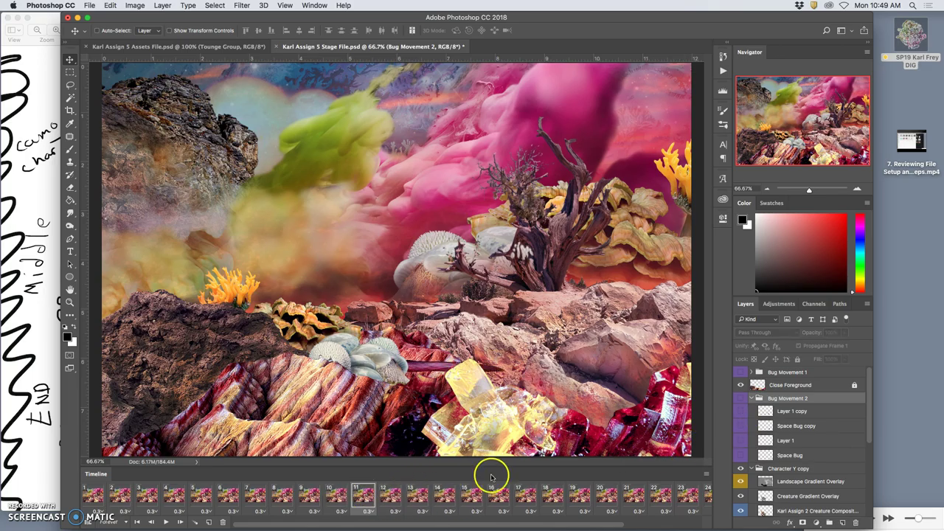
{"action": "left_click", "coordinate": [741, 426]}
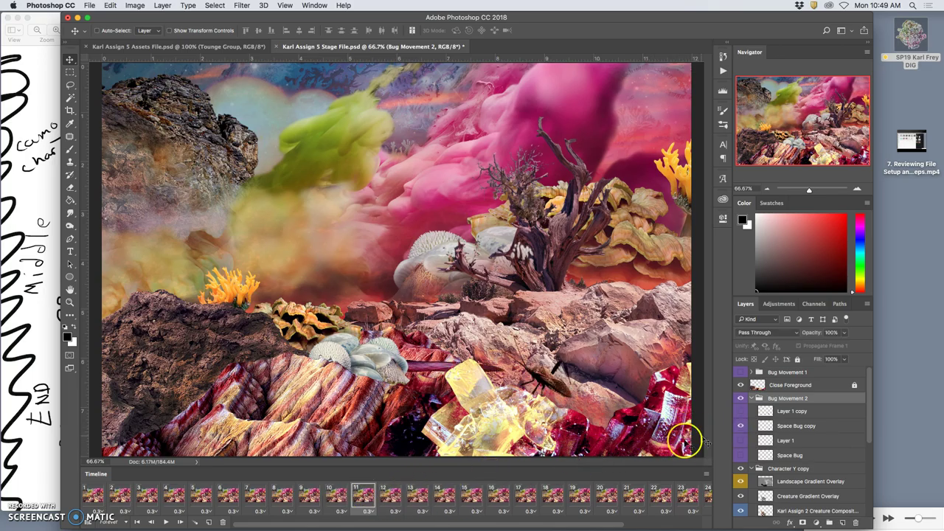
{"action": "left_click", "coordinate": [391, 495]}
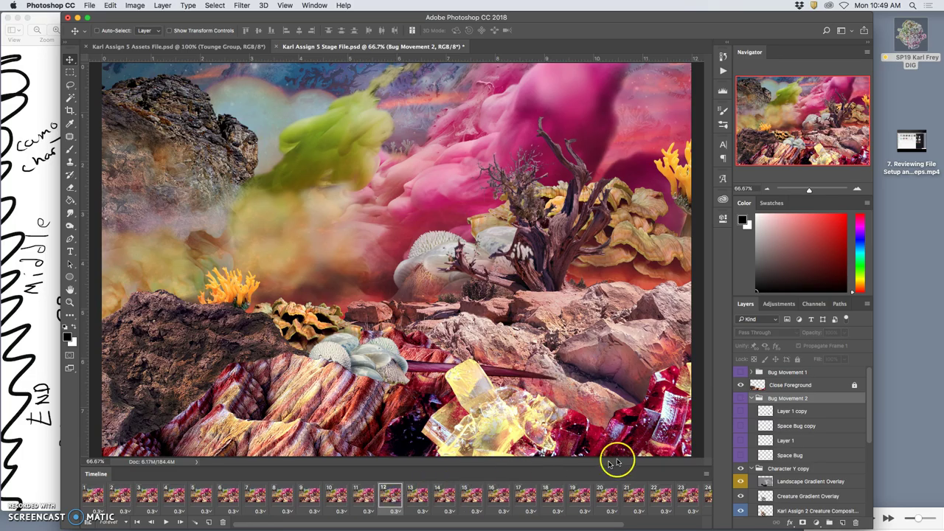
{"action": "left_click", "coordinate": [742, 412]}
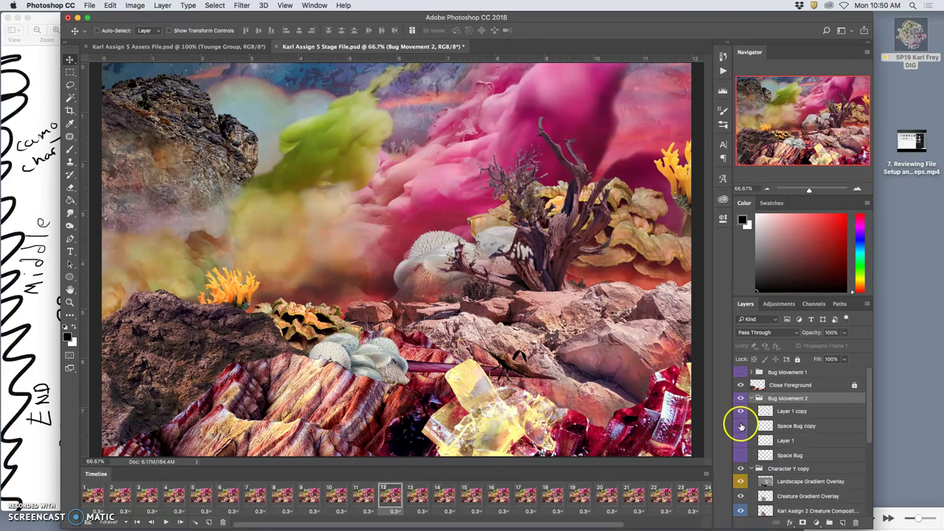
Step: Compare frames 10 to 12, and in frame 11 hide Space Bug copy and show Layer 1 copy instead
{"action": "left_click", "coordinate": [363, 498]}
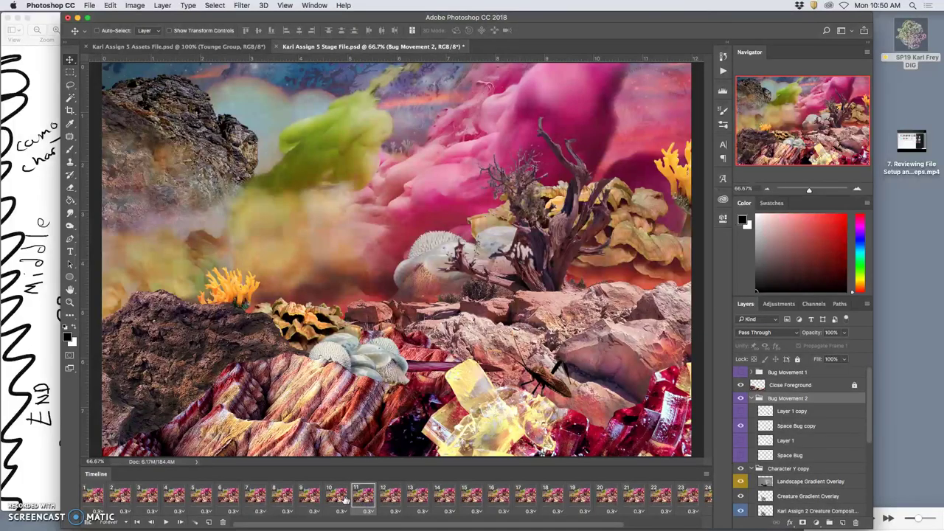
{"action": "left_click", "coordinate": [336, 497]}
{"action": "left_click", "coordinate": [363, 497]}
{"action": "left_click", "coordinate": [385, 498]}
{"action": "left_click", "coordinate": [361, 497]}
{"action": "left_click", "coordinate": [741, 426]}
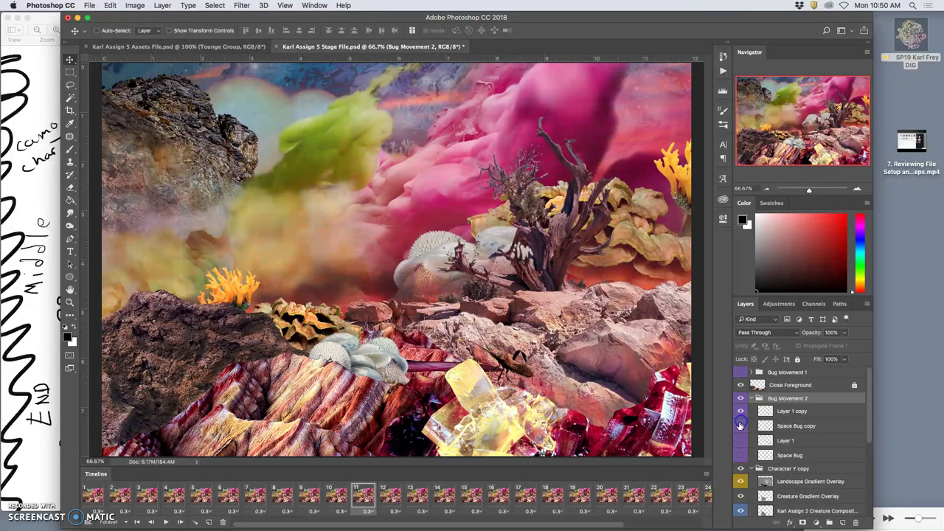
Step: Step through frames 8 to 12 to review the bug's movement from one frame to the next
{"action": "left_click", "coordinate": [389, 496]}
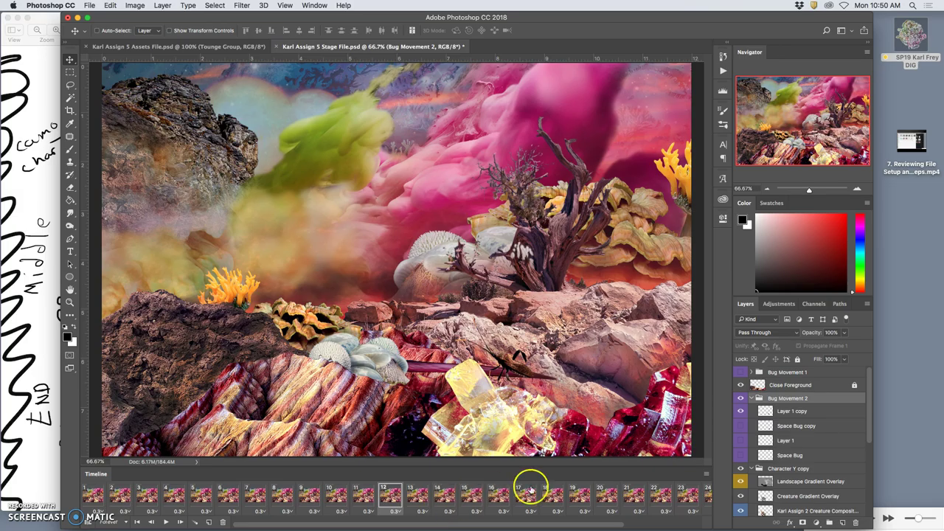
{"action": "scroll", "coordinate": [767, 478], "scroll_direction": "down", "scroll_amount": 1}
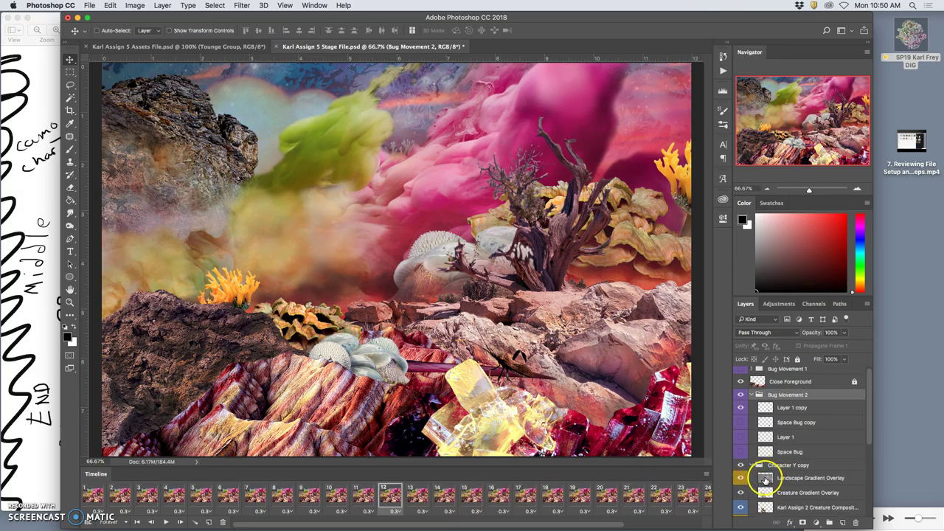
{"action": "left_click", "coordinate": [364, 495]}
{"action": "left_click", "coordinate": [332, 497]}
{"action": "left_click", "coordinate": [308, 499]}
{"action": "left_click", "coordinate": [290, 500]}
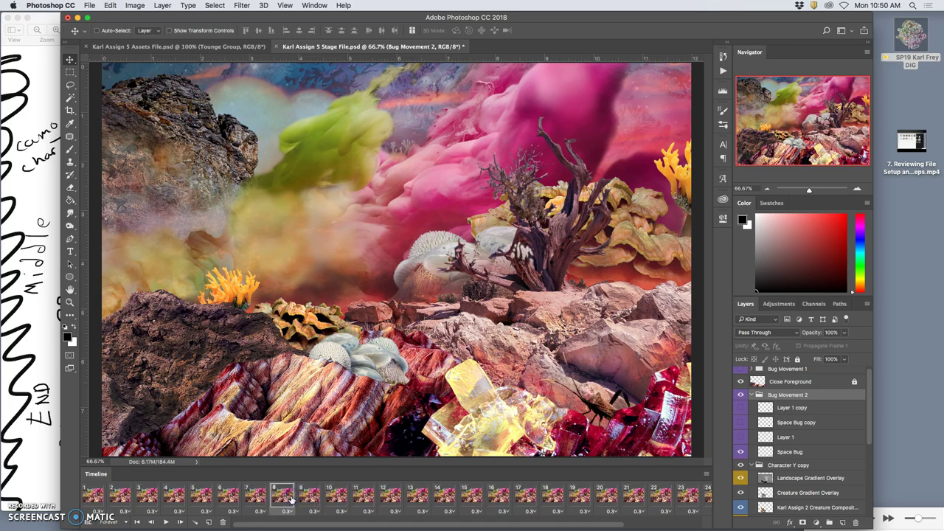
{"action": "left_click", "coordinate": [310, 499]}
{"action": "left_click", "coordinate": [338, 499]}
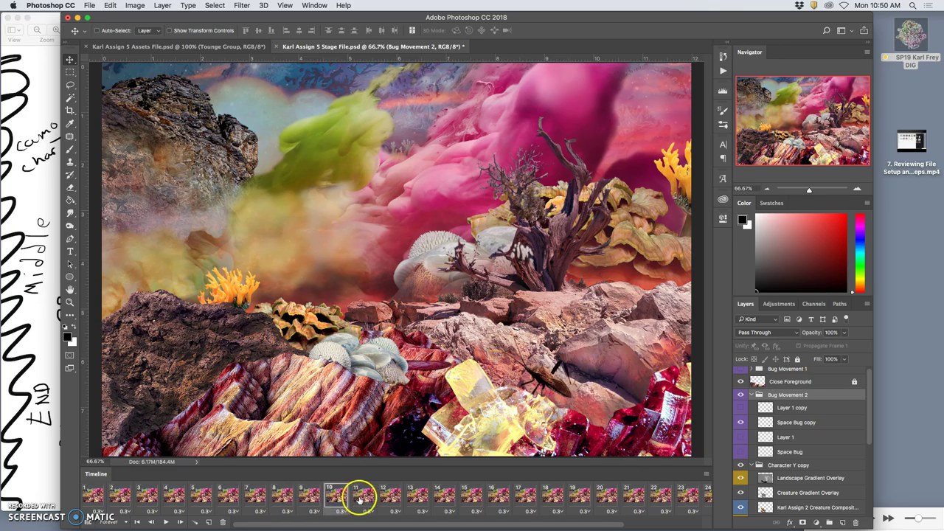
{"action": "left_click", "coordinate": [322, 498]}
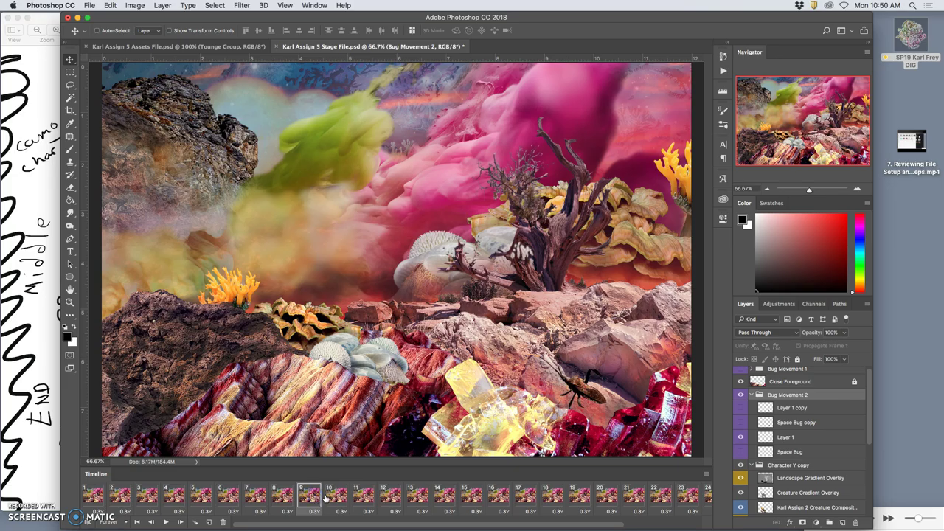
Step: In frame 10, show the Character Y copy group beneath the Tounge Group and hide the Character Y copy group above it
{"action": "left_click", "coordinate": [338, 498]}
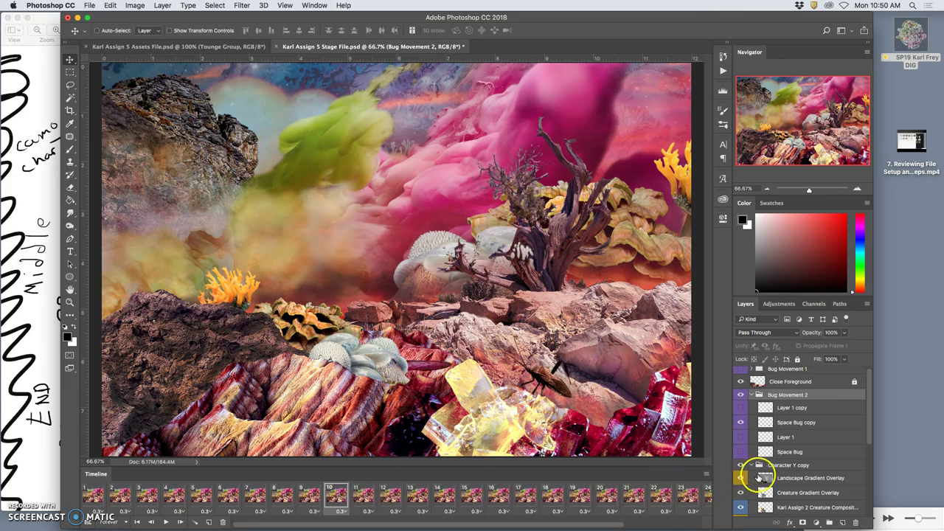
{"action": "scroll", "coordinate": [767, 478], "scroll_direction": "down", "scroll_amount": 3}
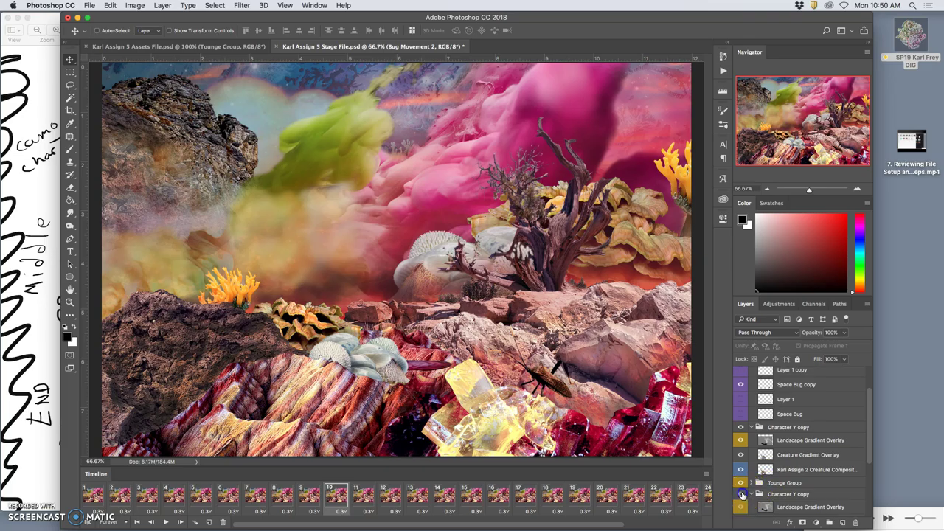
{"action": "left_click", "coordinate": [741, 487]}
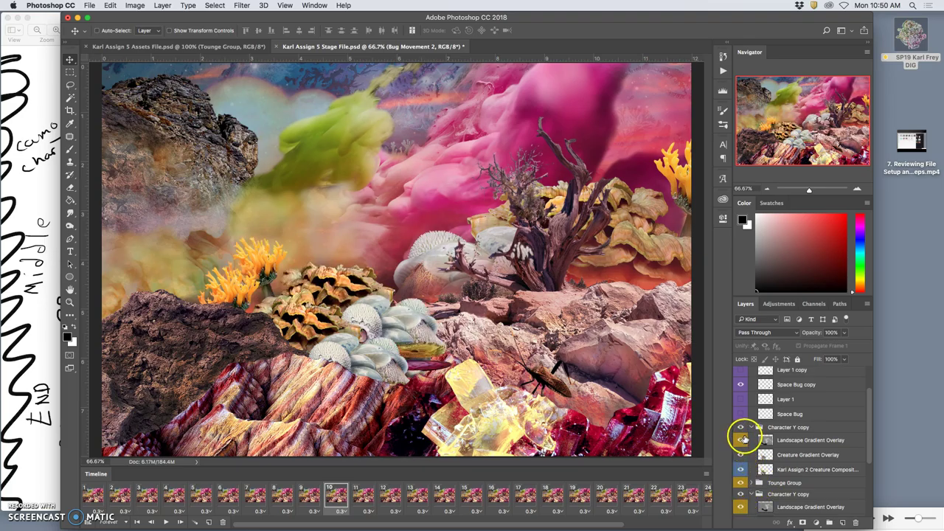
{"action": "left_click", "coordinate": [741, 428]}
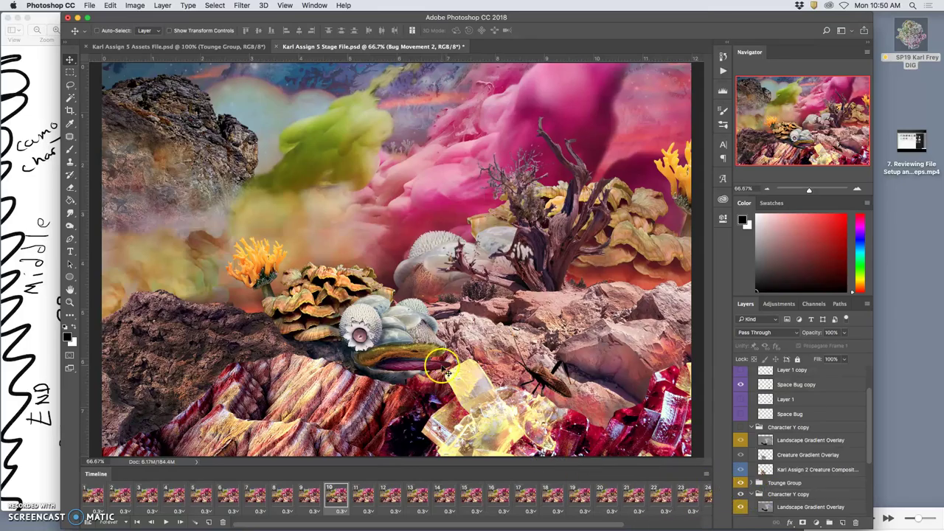
{"action": "scroll", "coordinate": [745, 487], "scroll_direction": "down", "scroll_amount": 1}
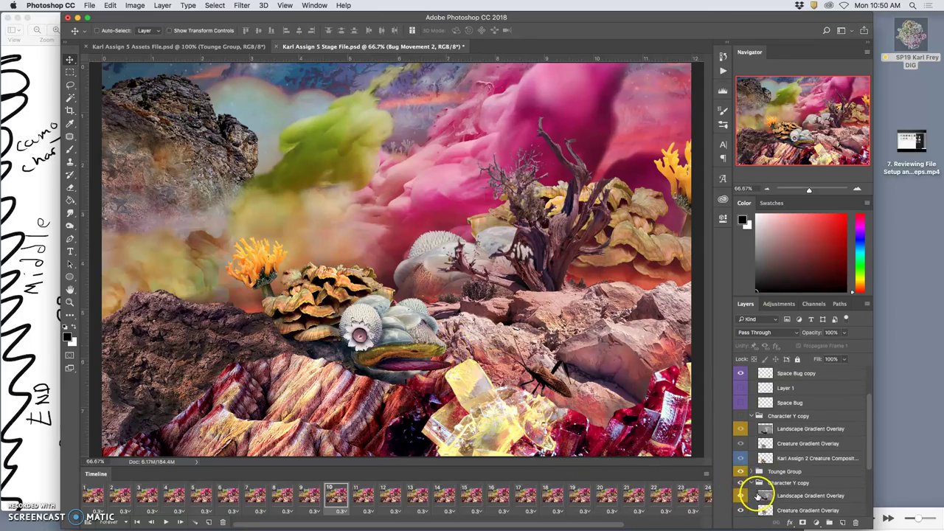
Step: In frames 11 and 12, show the Character Y copy group beneath the Tounge Group and hide the one above it
{"action": "left_click", "coordinate": [364, 498]}
{"action": "left_click", "coordinate": [758, 470]}
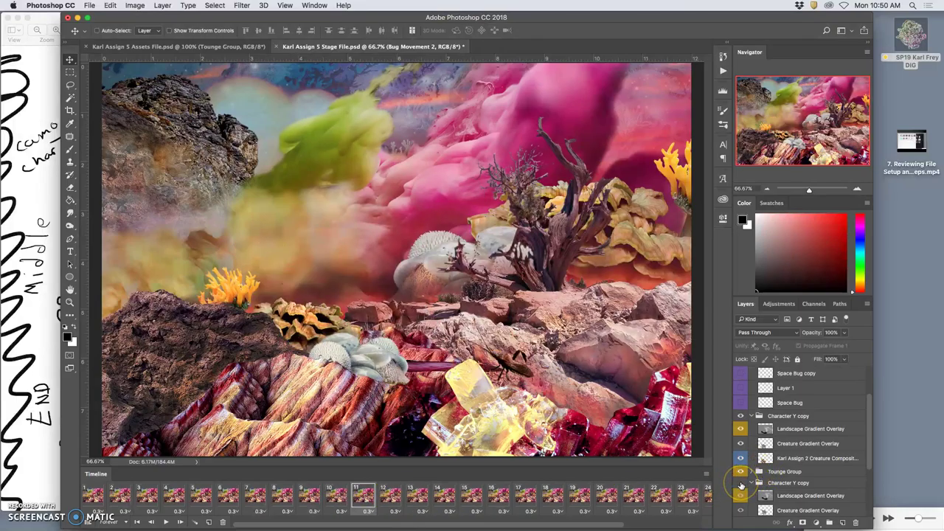
{"action": "left_click", "coordinate": [741, 483]}
{"action": "left_click", "coordinate": [740, 416]}
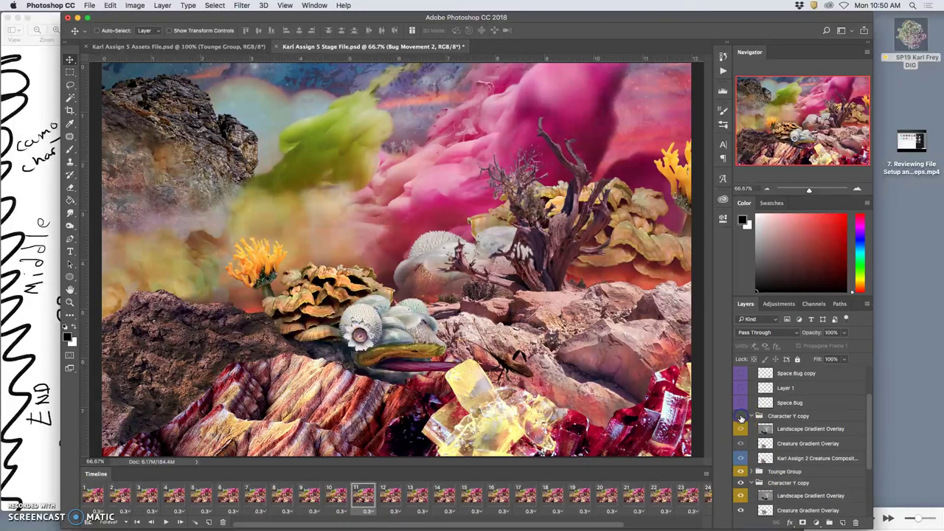
{"action": "left_click", "coordinate": [392, 497]}
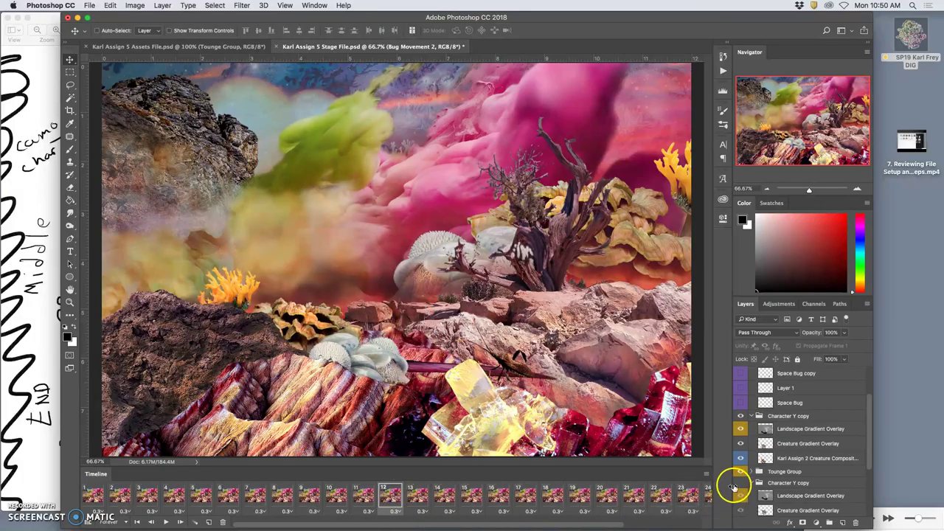
{"action": "left_click", "coordinate": [742, 445]}
{"action": "left_click", "coordinate": [740, 417]}
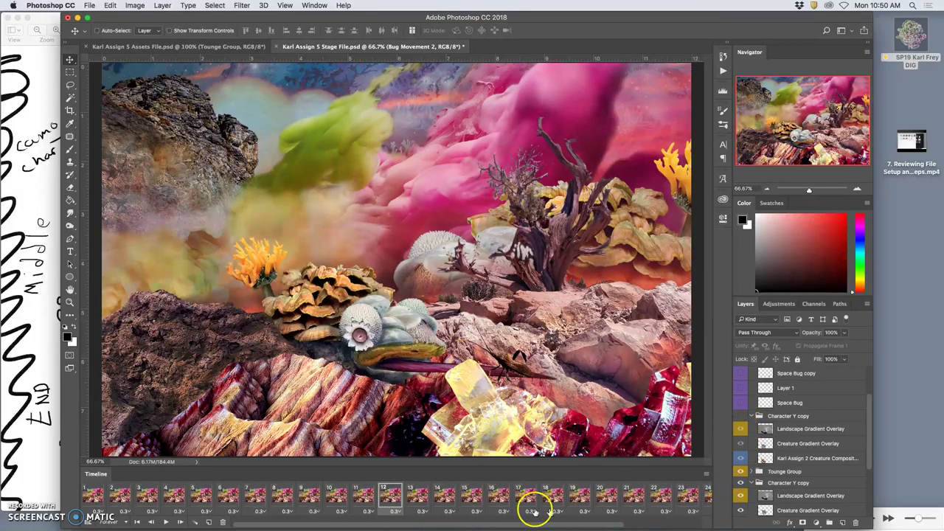
Step: In frames 13 and 14, swap the visible creature to the Character Y copy group beneath the Tounge Group, hiding the one above
{"action": "left_click", "coordinate": [418, 497]}
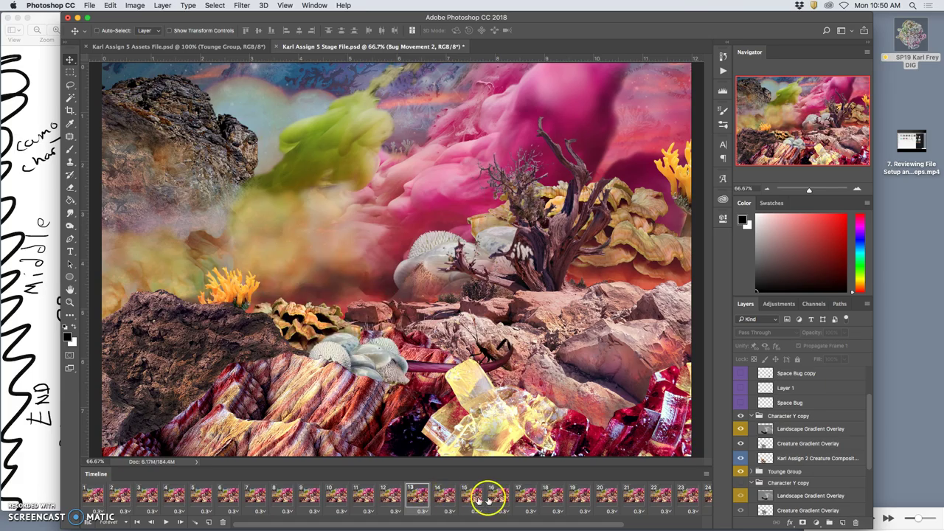
{"action": "left_click", "coordinate": [741, 483]}
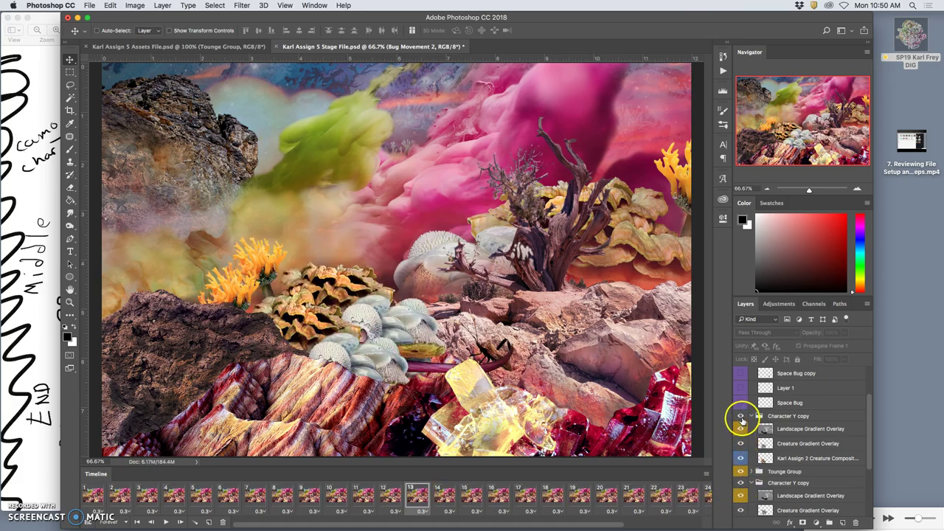
{"action": "left_click", "coordinate": [740, 416]}
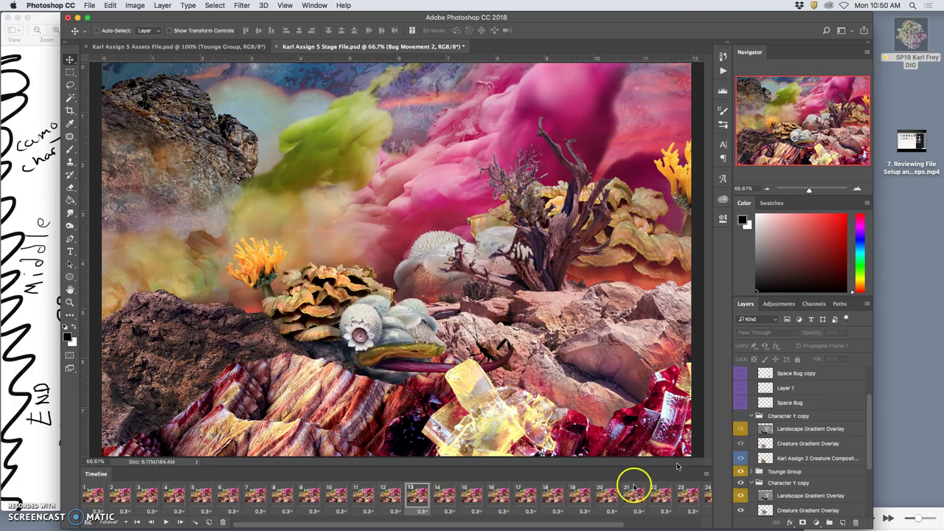
{"action": "left_click", "coordinate": [442, 497]}
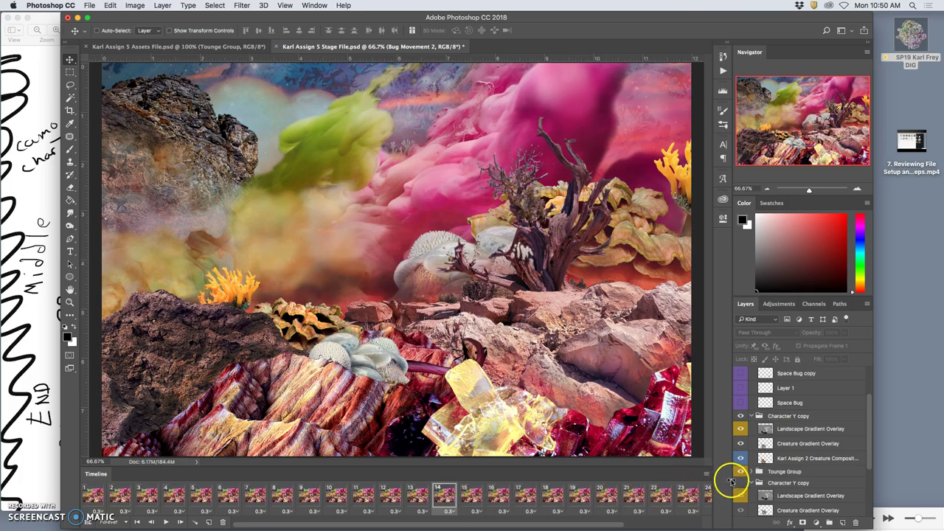
{"action": "left_click", "coordinate": [741, 470]}
{"action": "left_click", "coordinate": [739, 417]}
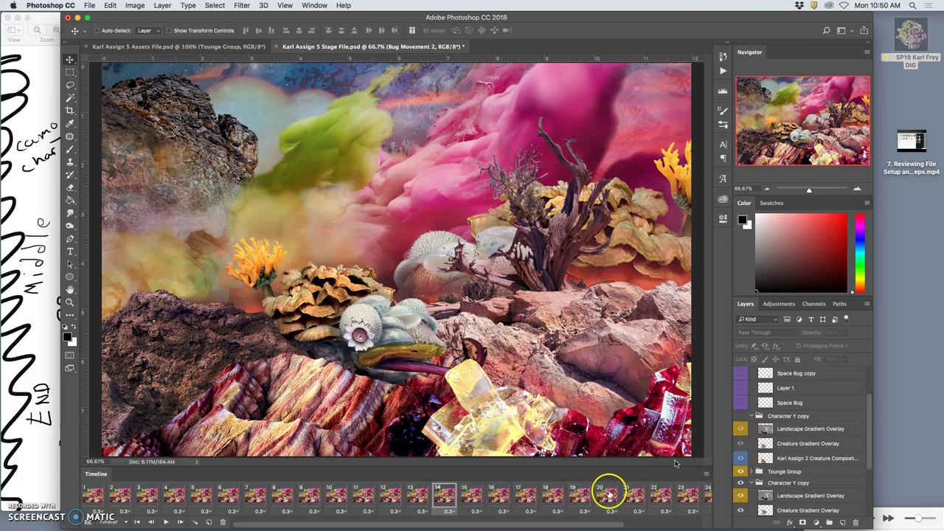
Step: In frame 15, show the Character Y copy group beneath the Tounge Group and hide the one above it
{"action": "left_click", "coordinate": [474, 497]}
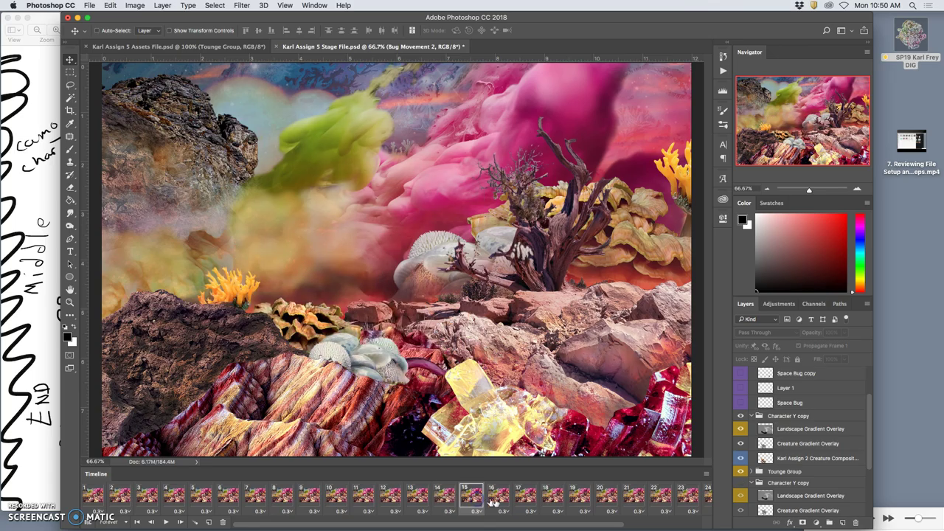
{"action": "left_click", "coordinate": [740, 483]}
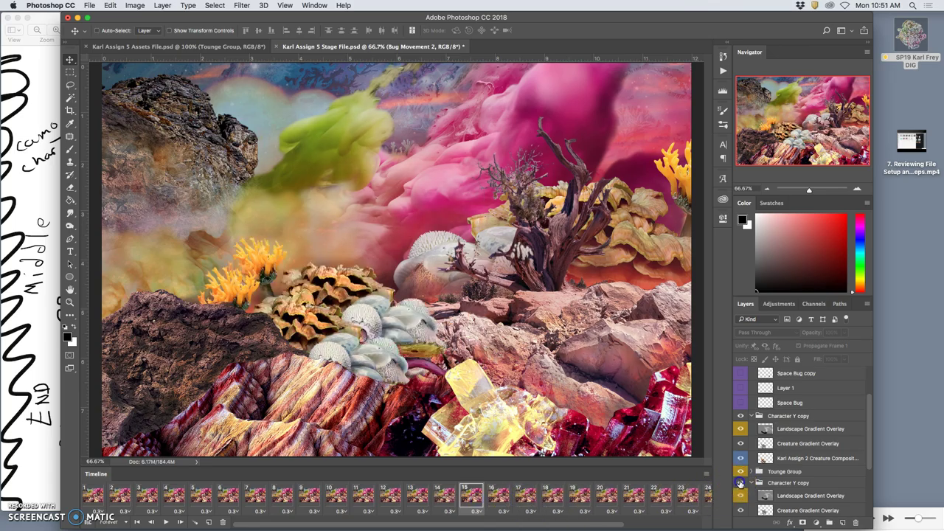
{"action": "left_click", "coordinate": [741, 417]}
{"action": "left_click", "coordinate": [742, 483]}
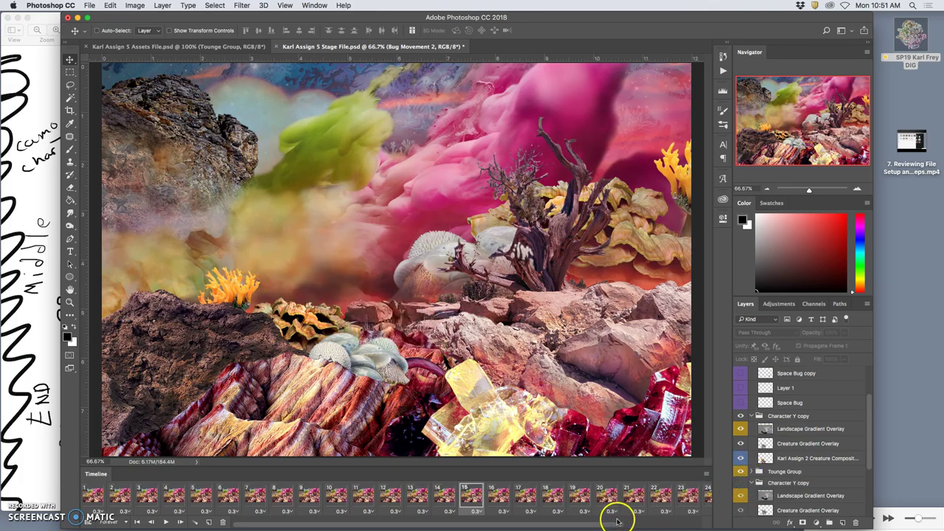
{"action": "left_click", "coordinate": [740, 484]}
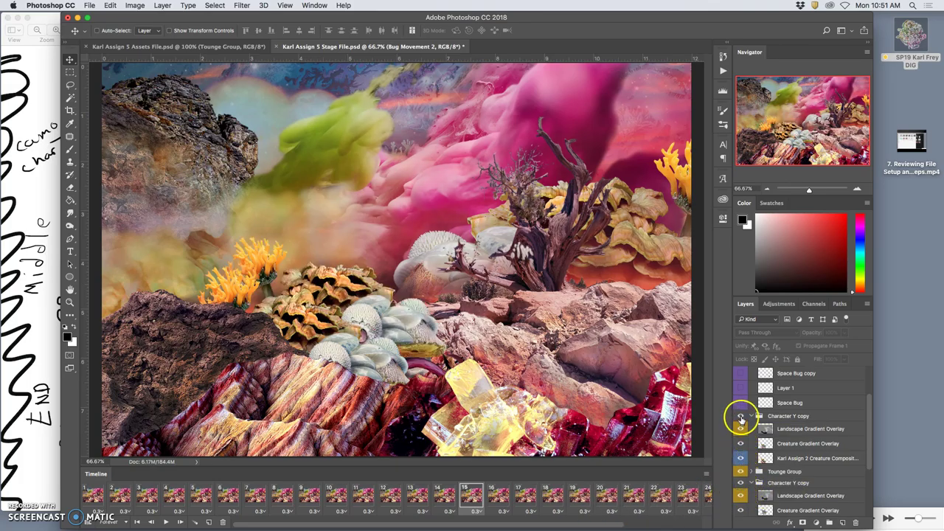
{"action": "left_click", "coordinate": [741, 418]}
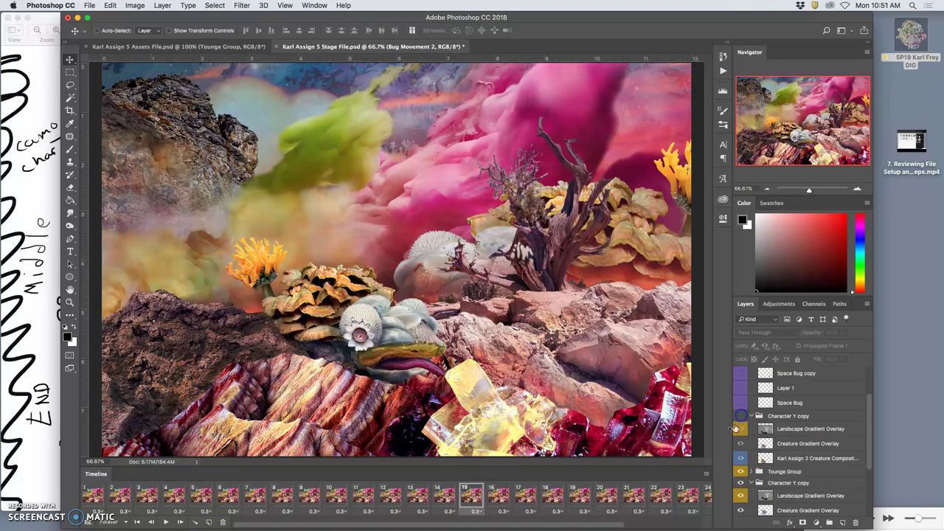
Step: In frame 16, hide the upper Character Y copy group and show the lower one, leaving the Tounge Group hidden
{"action": "left_click", "coordinate": [499, 494]}
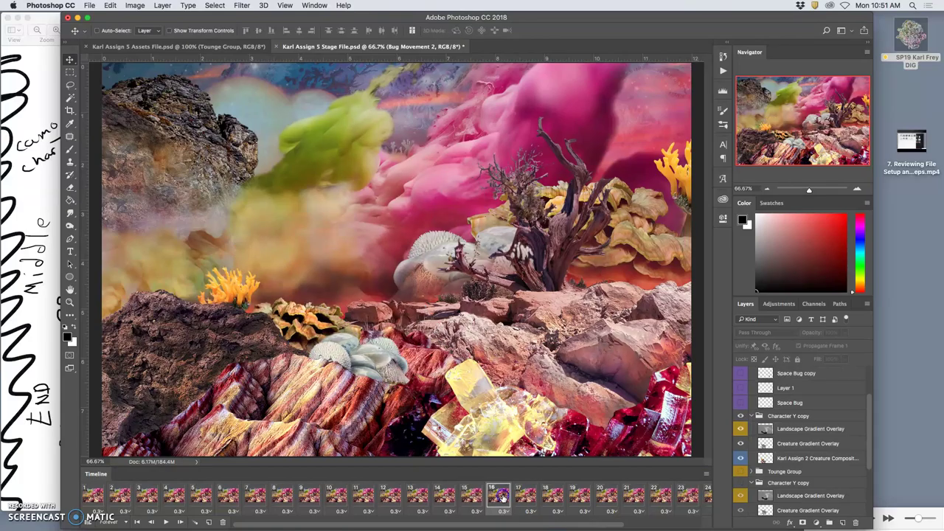
{"action": "left_click", "coordinate": [740, 484]}
{"action": "left_click", "coordinate": [740, 484]}
{"action": "left_click", "coordinate": [741, 483]}
{"action": "left_click", "coordinate": [740, 484]}
{"action": "left_click", "coordinate": [740, 416]}
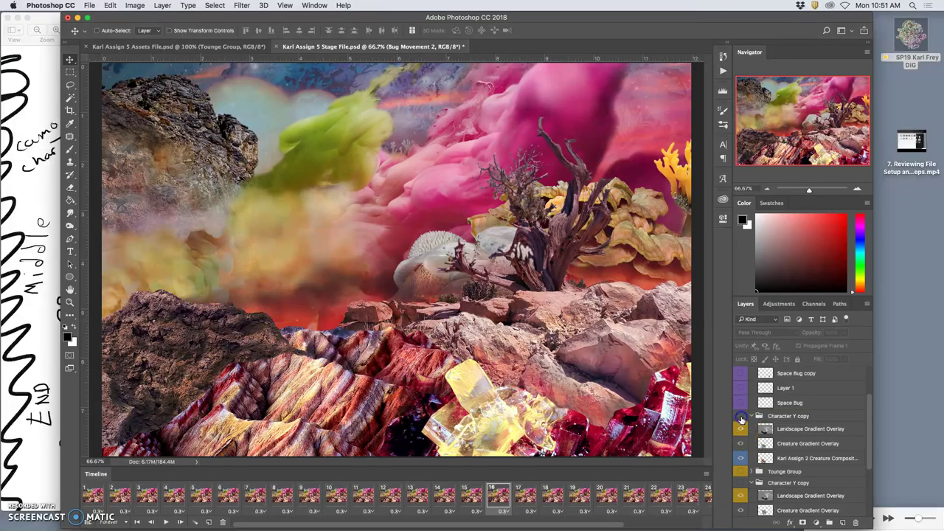
{"action": "left_click", "coordinate": [740, 483]}
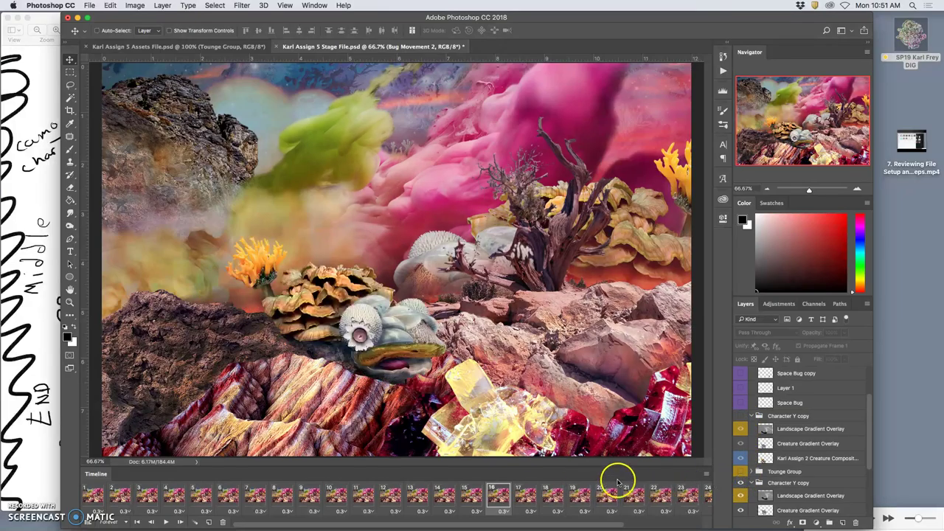
Step: Expand the Tounge Group in frame 16, make it visible, and try out its layers from Tounge copy 4 to Tounge copy 7
{"action": "scroll", "coordinate": [768, 427], "scroll_direction": "up", "scroll_amount": 1}
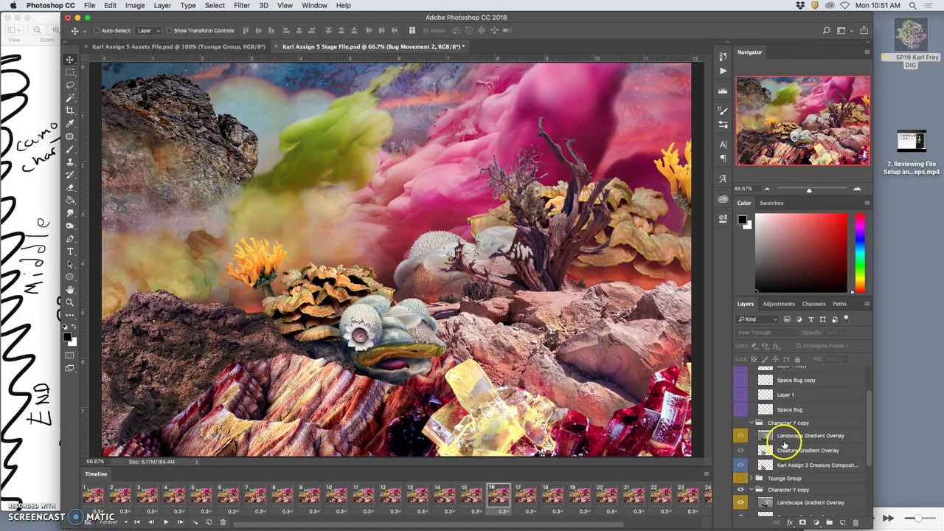
{"action": "scroll", "coordinate": [782, 448], "scroll_direction": "down", "scroll_amount": 1}
{"action": "left_click", "coordinate": [751, 476]}
{"action": "scroll", "coordinate": [767, 472], "scroll_direction": "down", "scroll_amount": 10}
{"action": "left_click", "coordinate": [765, 477]}
{"action": "left_click", "coordinate": [741, 415]}
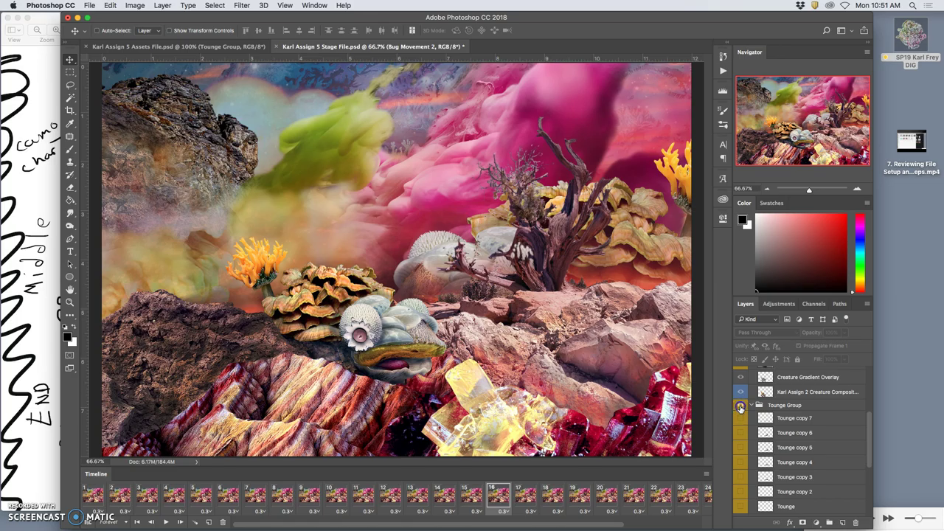
{"action": "left_click", "coordinate": [741, 464]}
{"action": "left_click", "coordinate": [742, 447]}
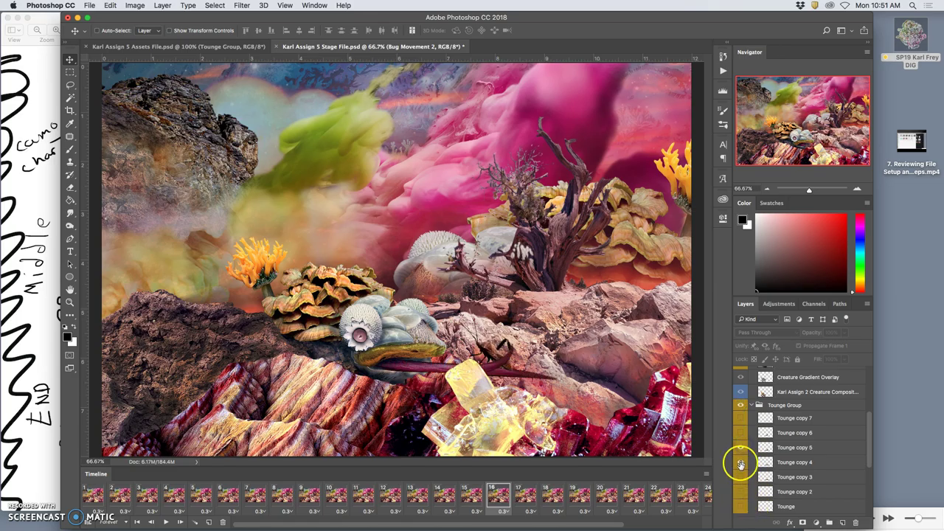
{"action": "left_click", "coordinate": [740, 463]}
{"action": "left_click", "coordinate": [741, 446]}
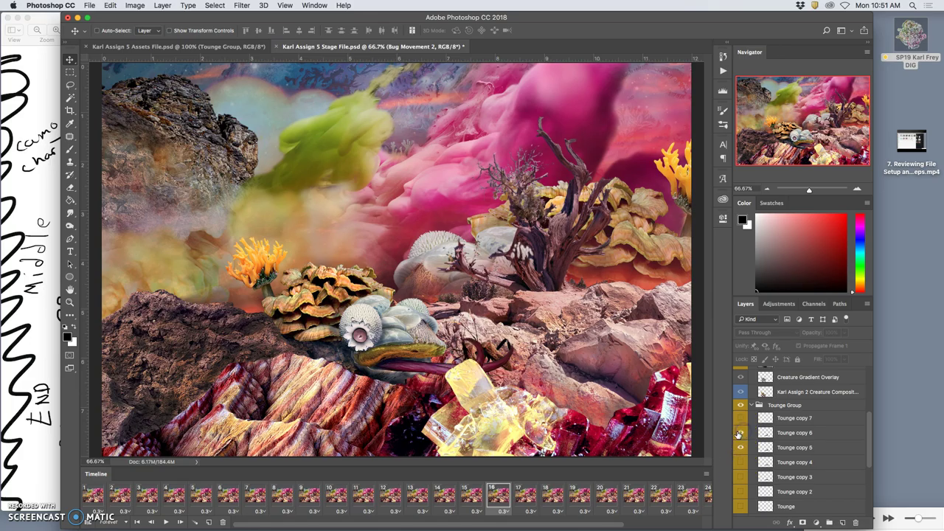
{"action": "left_click", "coordinate": [741, 441]}
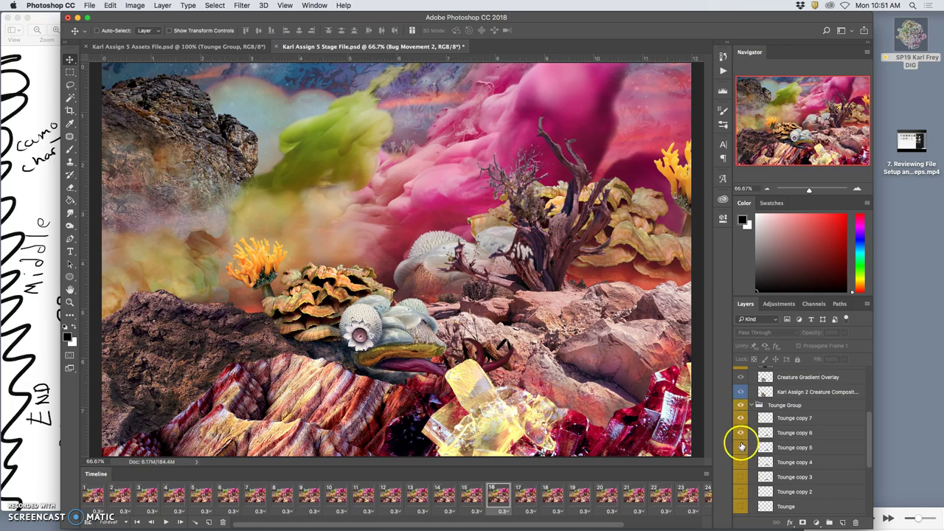
Step: Compare the tongue with frame 15, then hide and collapse the Tounge Group in frame 16
{"action": "left_click", "coordinate": [606, 496]}
{"action": "left_click", "coordinate": [469, 496]}
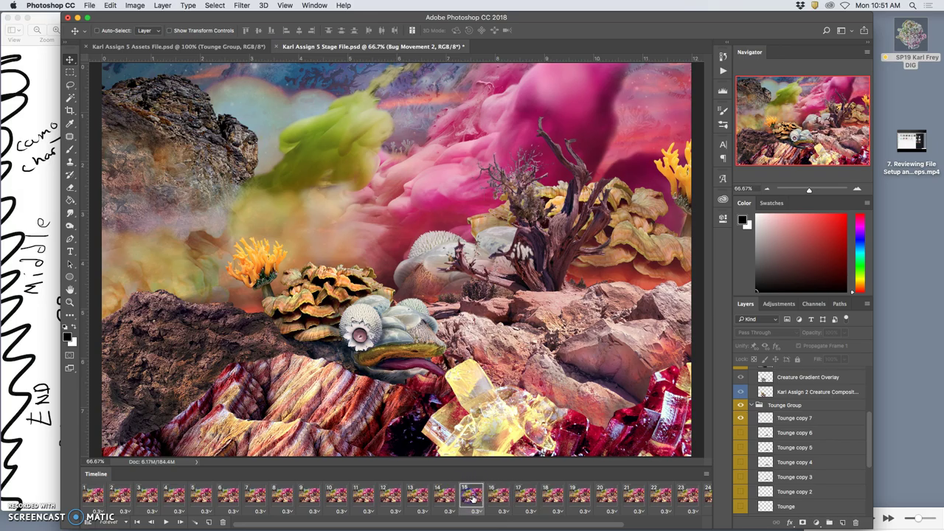
{"action": "left_click", "coordinate": [498, 496]}
{"action": "left_click", "coordinate": [750, 411]}
{"action": "left_click", "coordinate": [741, 405]}
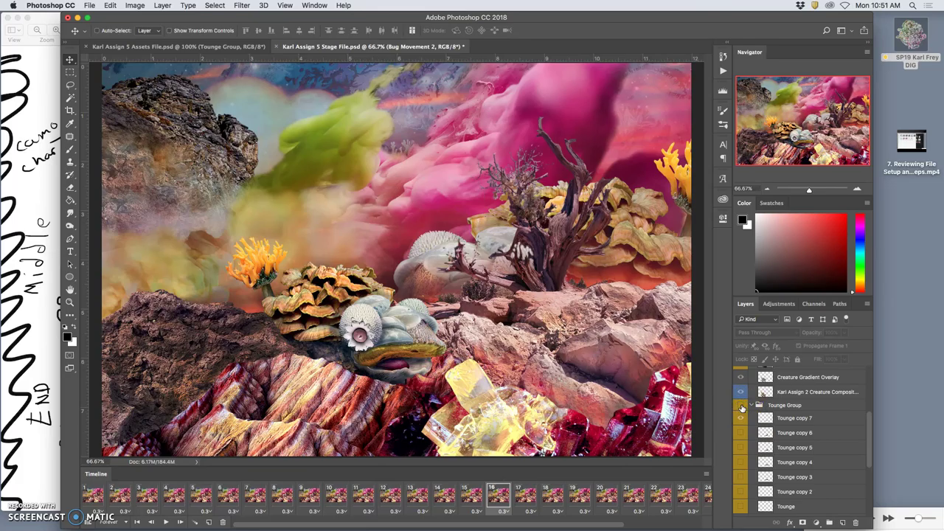
{"action": "left_click", "coordinate": [752, 405]}
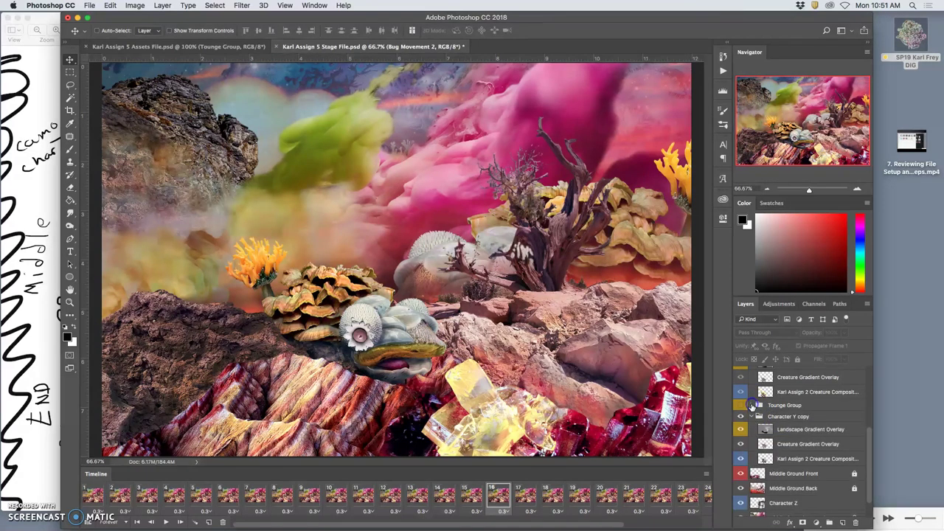
Step: Step back and forth through frames 13 to 16 to check the tongue and bug positions
{"action": "left_click", "coordinate": [468, 499]}
{"action": "left_click", "coordinate": [443, 499]}
{"action": "left_click", "coordinate": [416, 499]}
{"action": "left_click", "coordinate": [391, 499]}
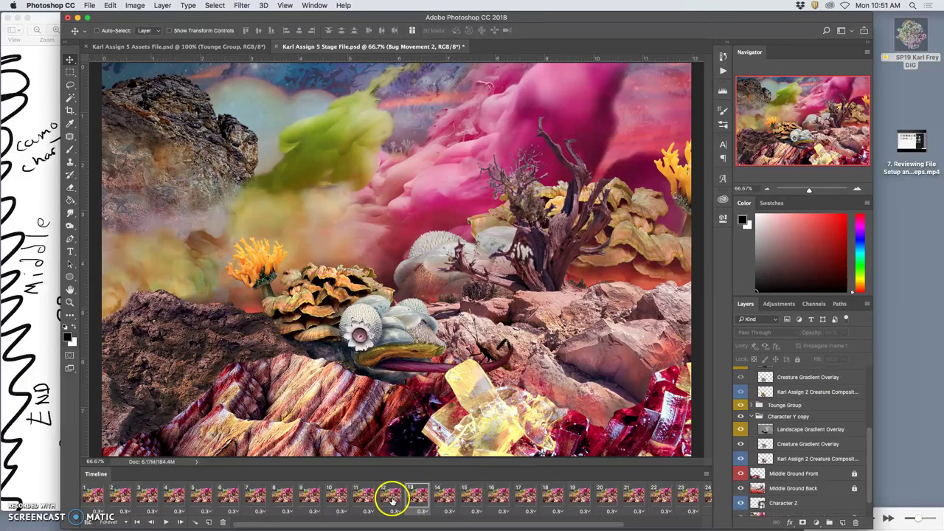
{"action": "left_click", "coordinate": [444, 499]}
{"action": "left_click", "coordinate": [467, 500]}
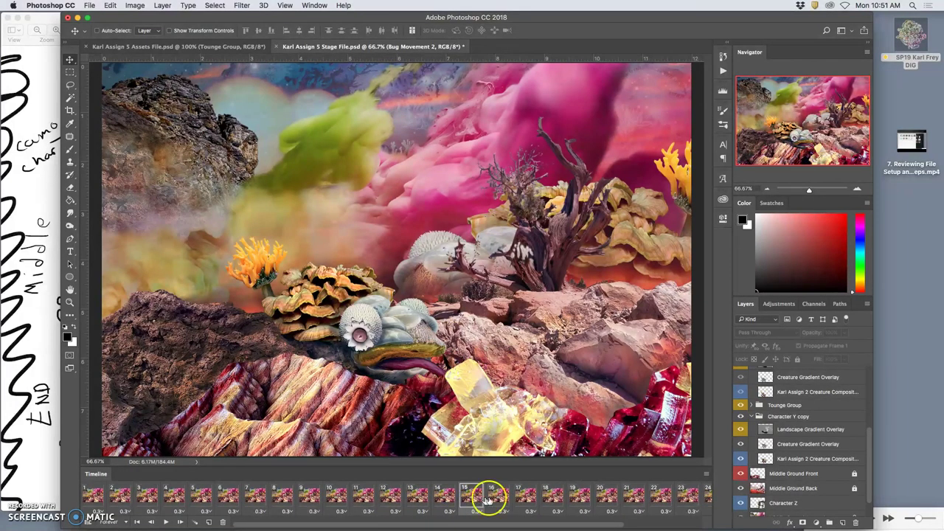
{"action": "left_click", "coordinate": [489, 499]}
Step: Delete frames 16 through 28 from the frame animation
{"action": "scroll", "coordinate": [537, 499], "scroll_direction": "right", "scroll_amount": 4}
{"action": "left_click", "coordinate": [410, 499]}
{"action": "left_click", "coordinate": [378, 500]}
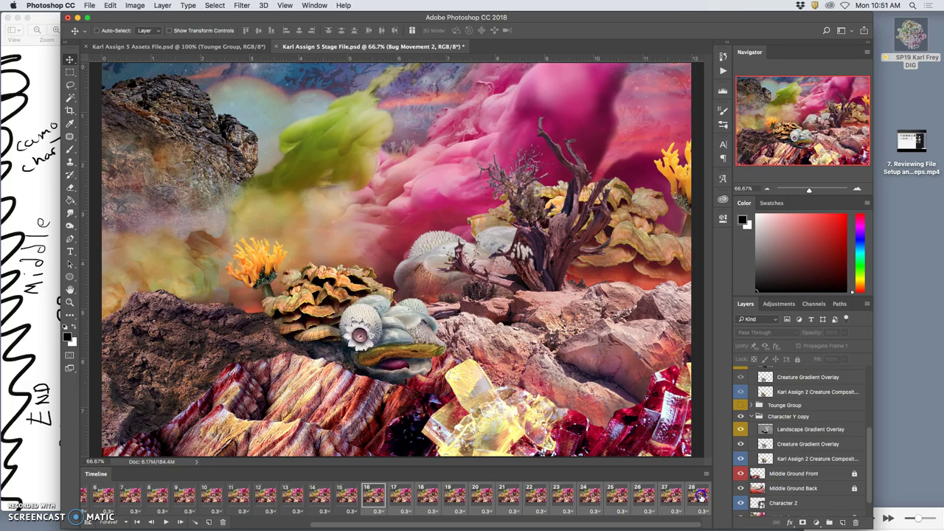
{"action": "left_click_drag", "start_coordinate": [376, 504], "coordinate": [224, 521]}
Step: Play the shortened animation, stop it, and examine the creature, tongue and bug in frames 9 to 12
{"action": "left_click", "coordinate": [424, 499]}
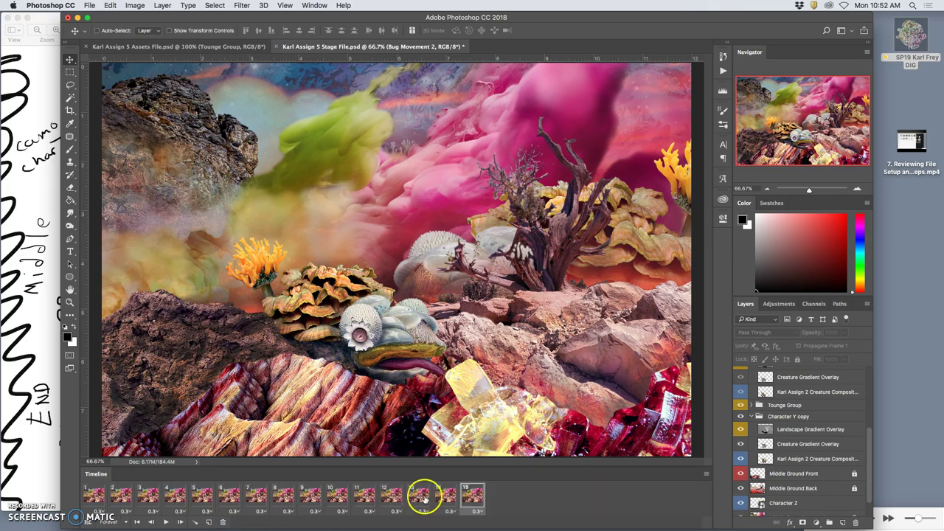
{"action": "left_click", "coordinate": [165, 522]}
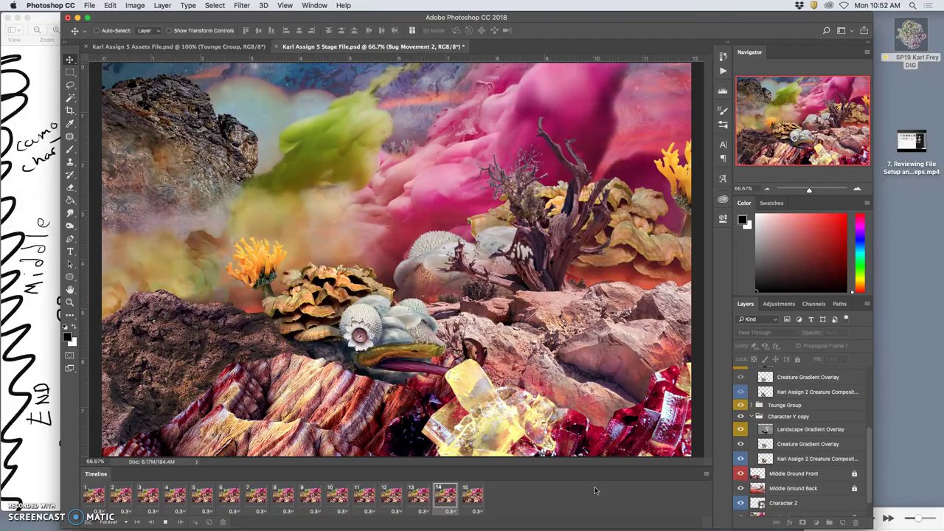
{"action": "left_click", "coordinate": [551, 489]}
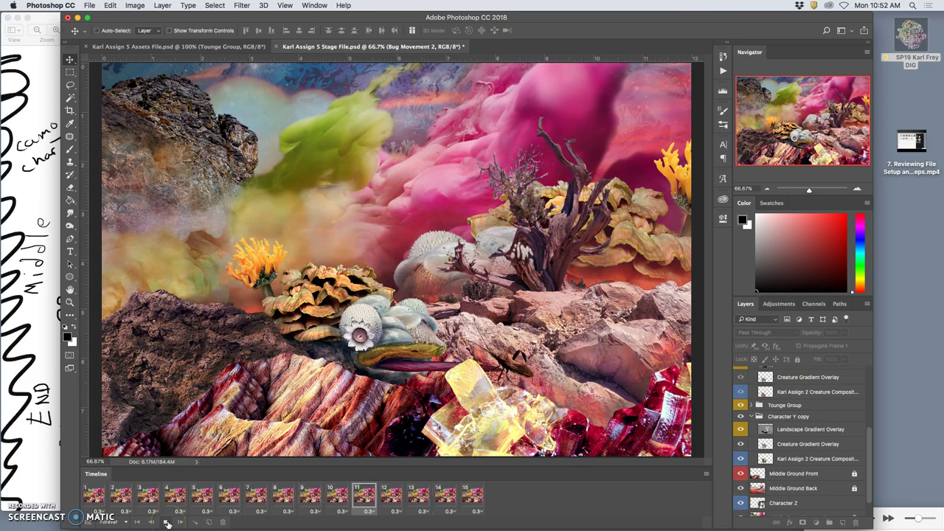
{"action": "left_click", "coordinate": [388, 494]}
{"action": "left_click", "coordinate": [365, 497]}
{"action": "left_click", "coordinate": [339, 500]}
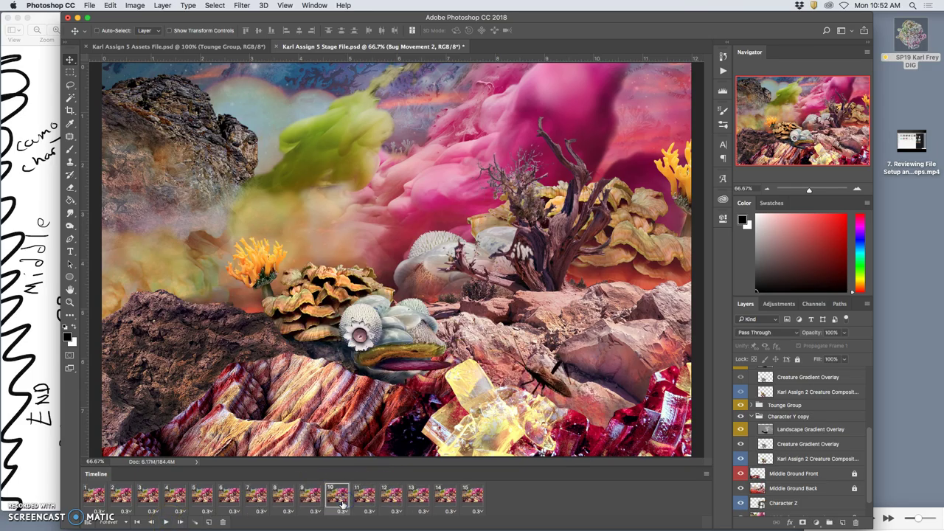
{"action": "left_click", "coordinate": [311, 496]}
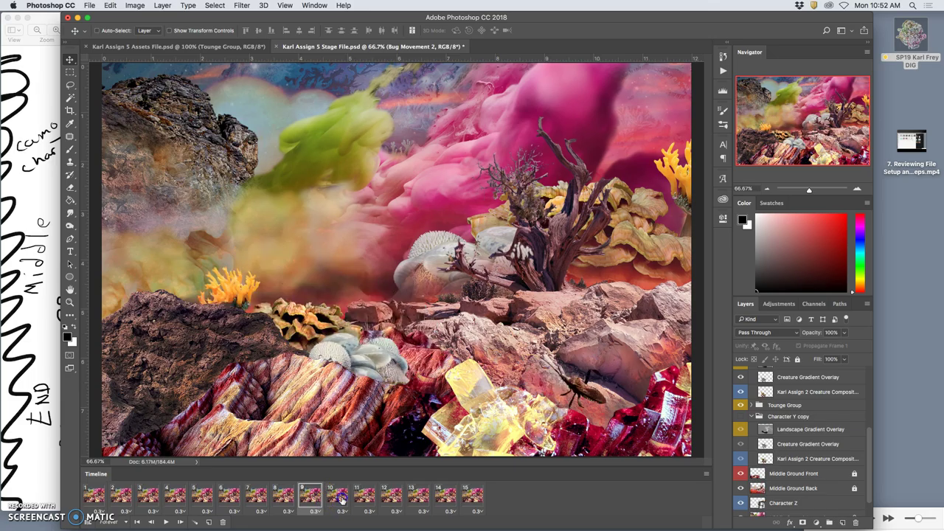
{"action": "left_click", "coordinate": [340, 500]}
{"action": "left_click", "coordinate": [362, 498]}
{"action": "left_click", "coordinate": [389, 495]}
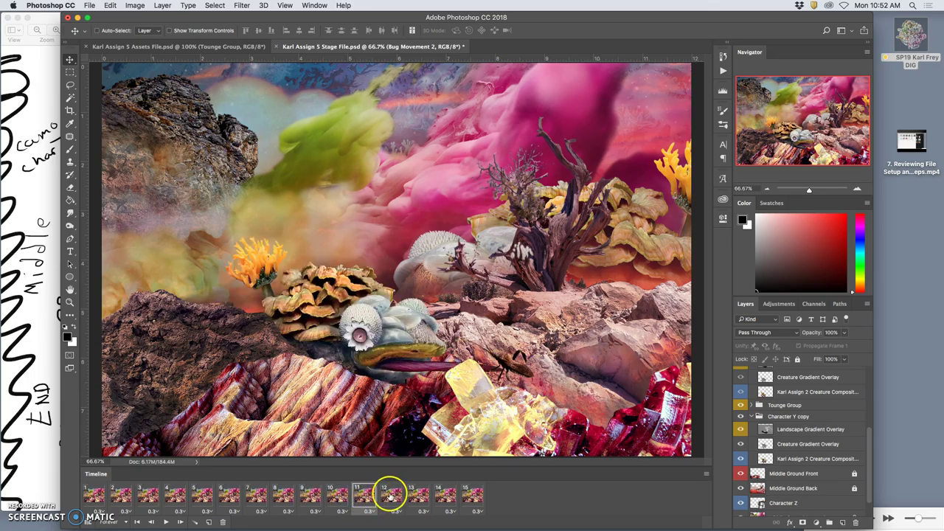
Step: Compare frames 11 and 12, and delete frame 11 from the animation
{"action": "left_click", "coordinate": [365, 498]}
{"action": "left_click", "coordinate": [389, 499]}
{"action": "left_click", "coordinate": [368, 499]}
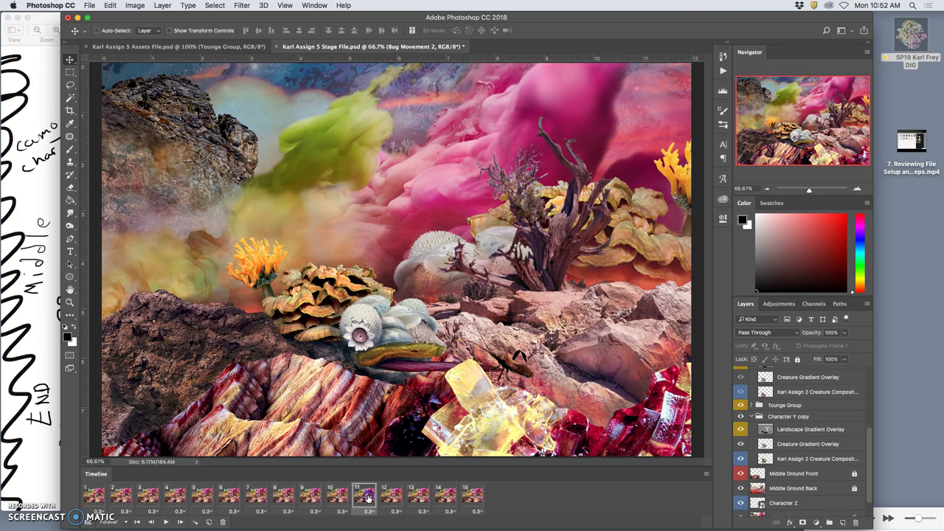
{"action": "left_click", "coordinate": [222, 521]}
Step: Step through frames 10 to 13 to check how the tongue catches and pulls in the bug
{"action": "left_click", "coordinate": [353, 496]}
{"action": "left_click", "coordinate": [341, 499]}
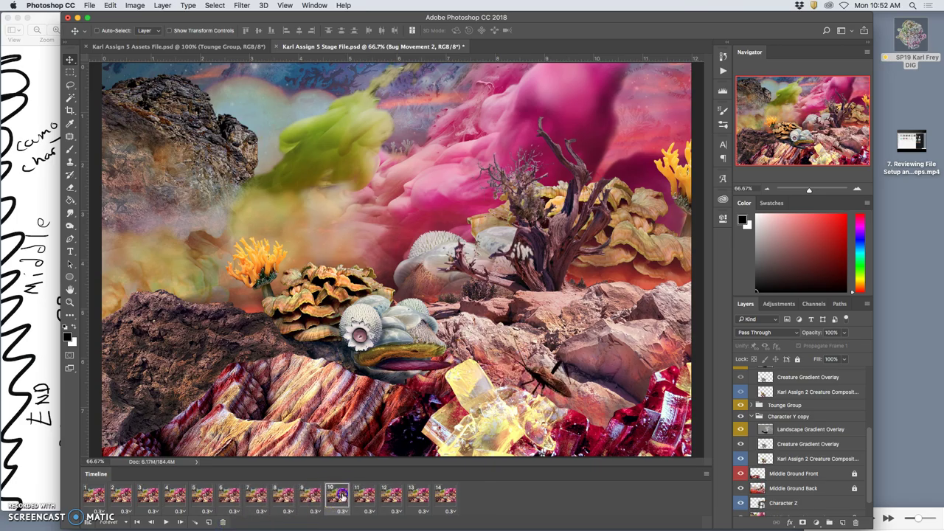
{"action": "left_click", "coordinate": [365, 498]}
{"action": "left_click", "coordinate": [389, 495]}
{"action": "left_click", "coordinate": [416, 494]}
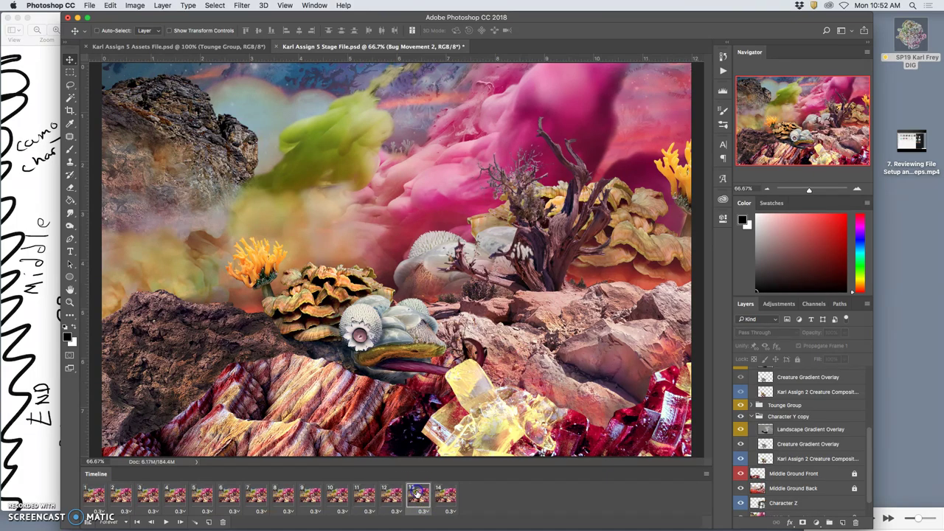
{"action": "left_click", "coordinate": [393, 495]}
{"action": "left_click", "coordinate": [365, 495]}
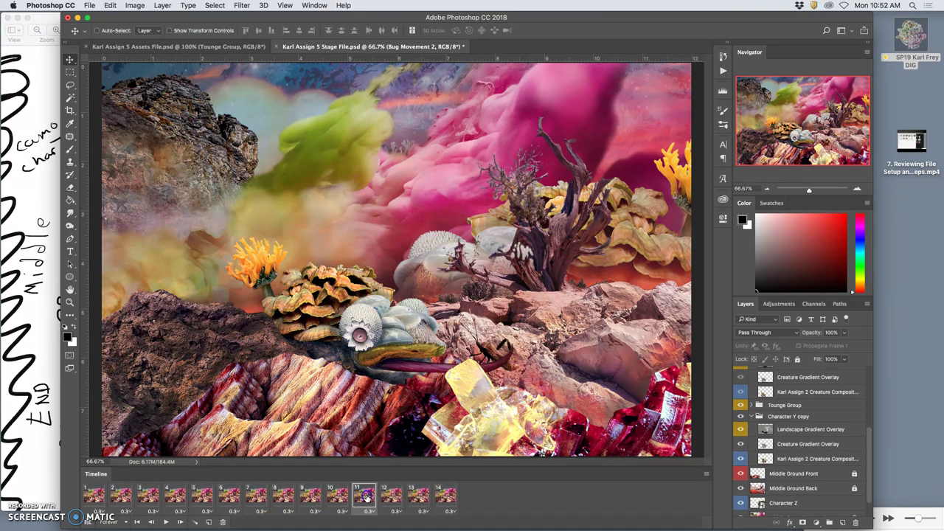
Step: Set the delay of frames 12 and 13 to 0.1 seconds each
{"action": "mouse_move", "coordinate": [392, 496]}
{"action": "left_mouse_down"}
{"action": "mouse_move", "coordinate": [226, 503]}
{"action": "mouse_move", "coordinate": [393, 500]}
{"action": "left_mouse_up"}
{"action": "left_click", "coordinate": [397, 511]}
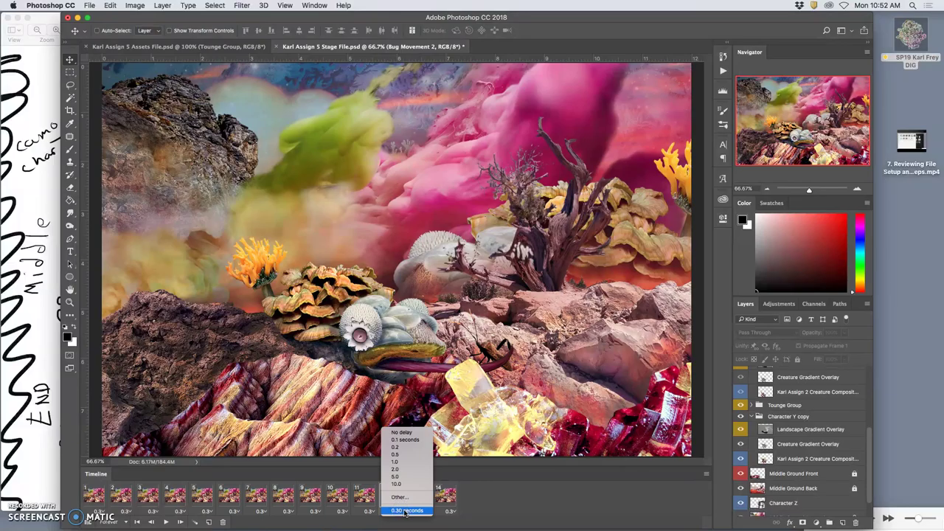
{"action": "left_click", "coordinate": [405, 439]}
{"action": "left_click", "coordinate": [417, 499]}
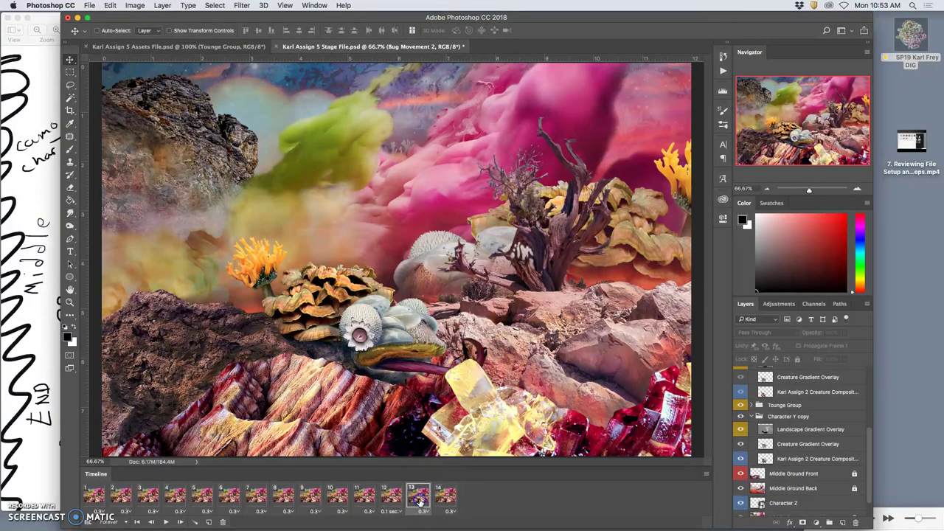
{"action": "left_click", "coordinate": [421, 511]}
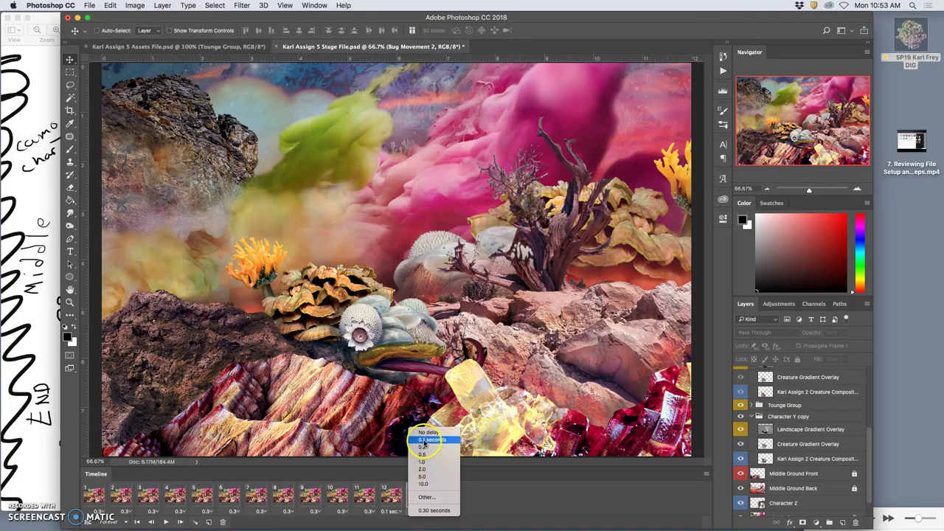
{"action": "left_click", "coordinate": [428, 440]}
{"action": "left_click", "coordinate": [437, 493]}
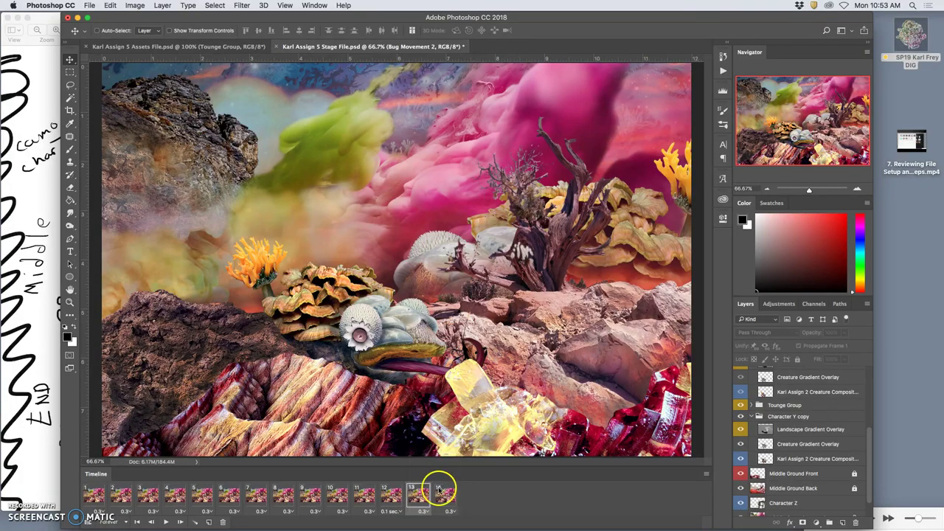
Step: Play the animation, compare it with the storyboard sketch in Preview, and return to frame 14 in Photoshop
{"action": "left_click", "coordinate": [166, 522]}
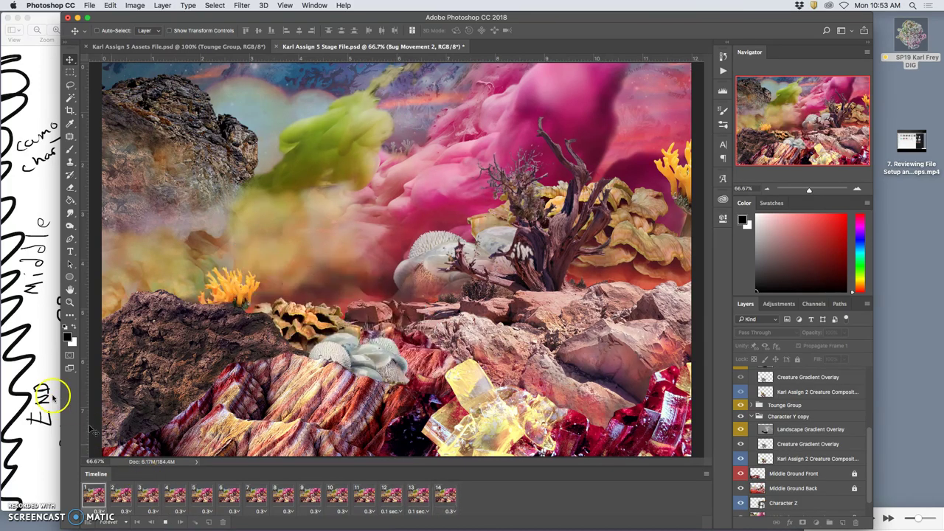
{"action": "left_click", "coordinate": [33, 320]}
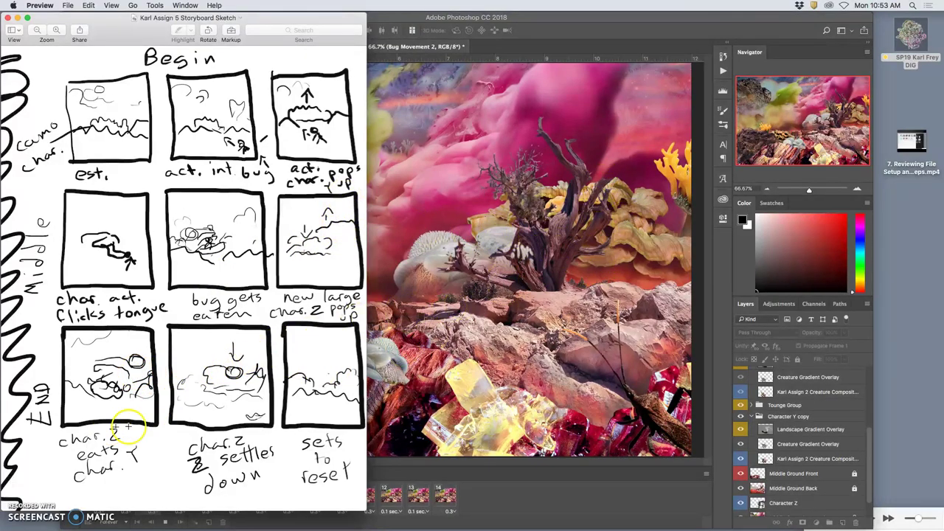
{"action": "left_click", "coordinate": [478, 366]}
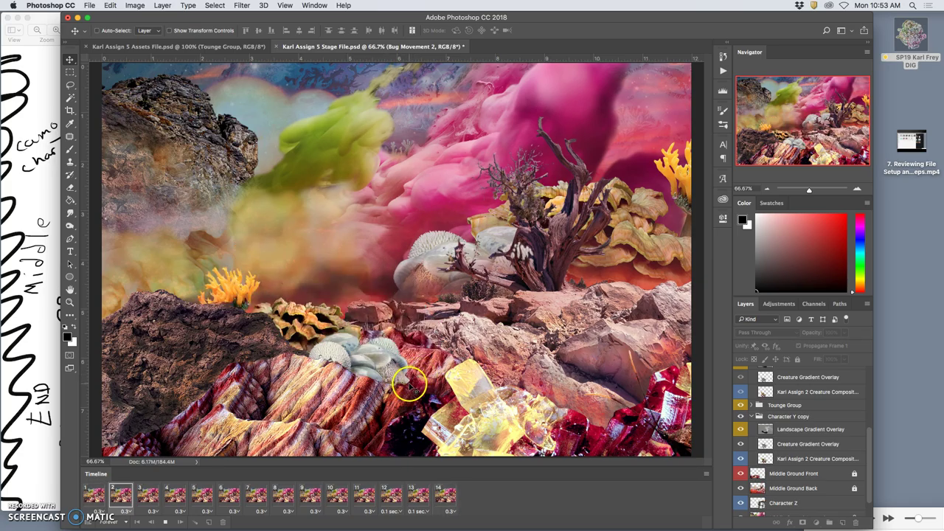
{"action": "left_click", "coordinate": [446, 496]}
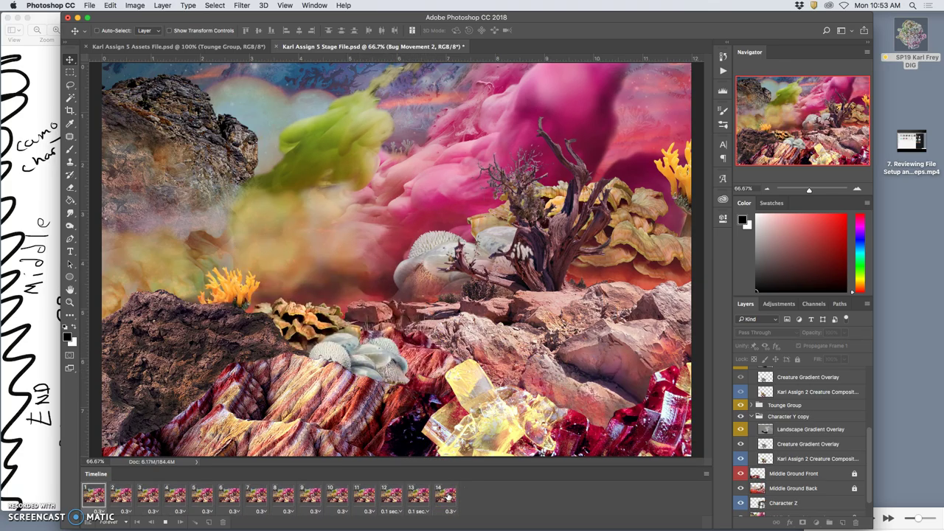
{"action": "left_click", "coordinate": [447, 496]}
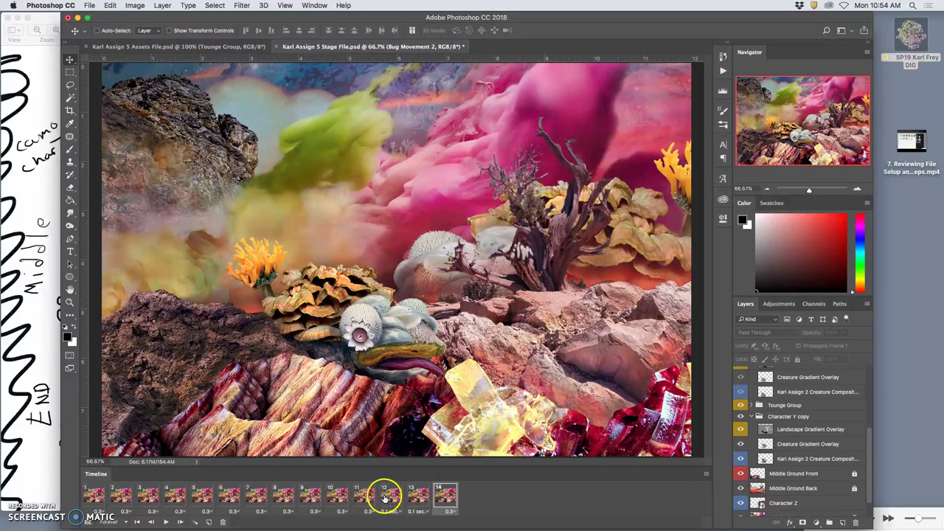
{"action": "left_click", "coordinate": [47, 337]}
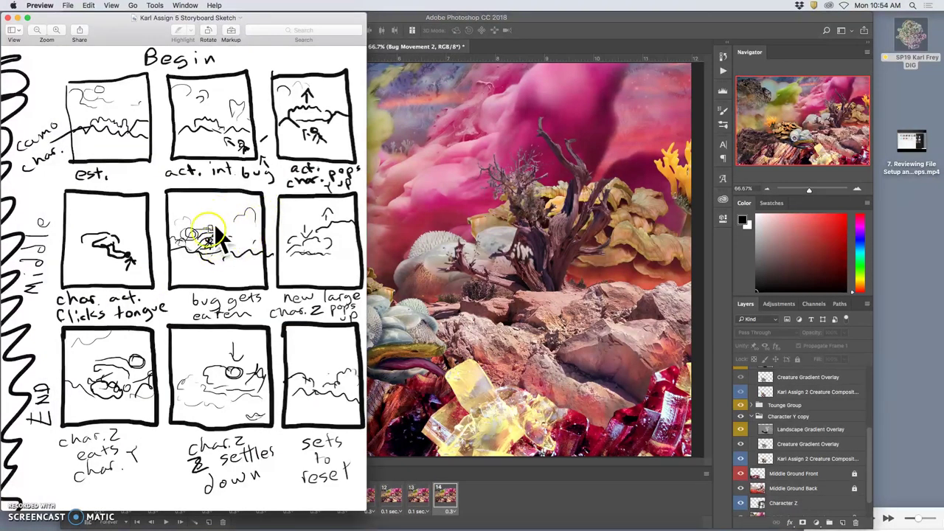
{"action": "left_click", "coordinate": [416, 292]}
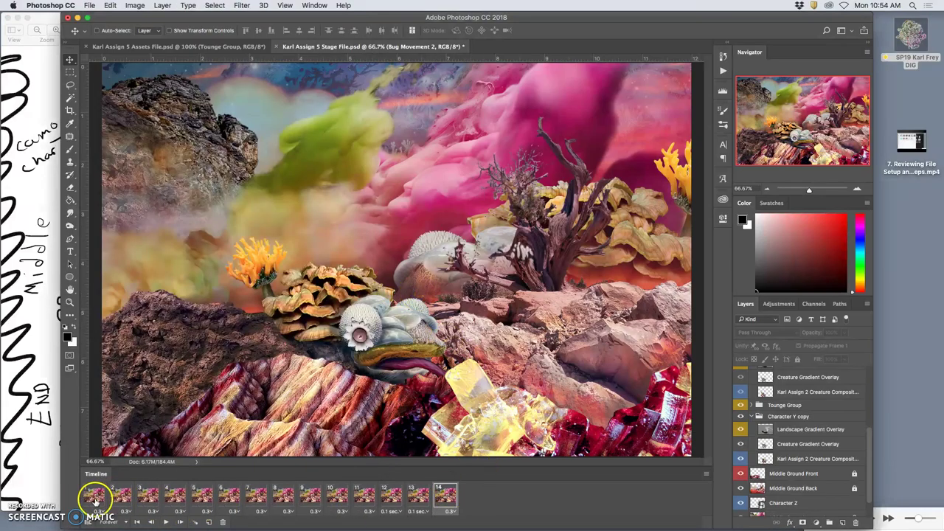